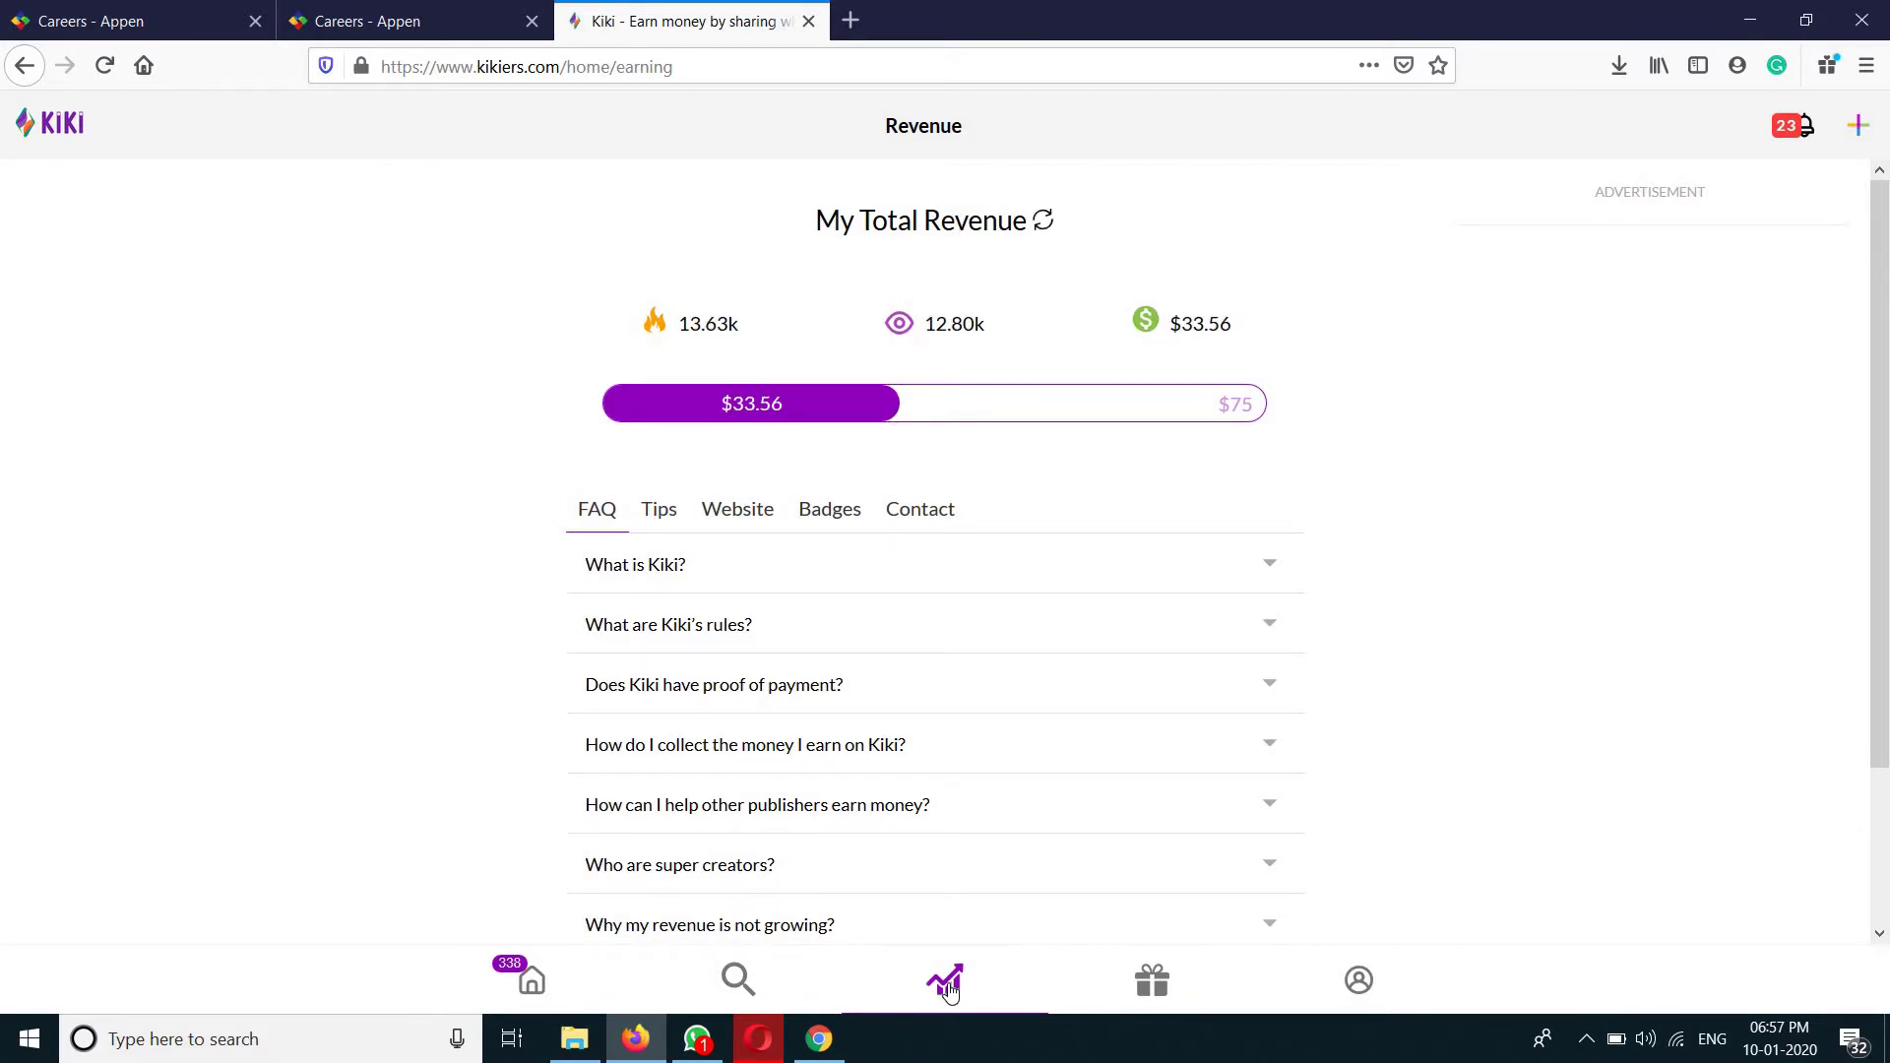
Step: Start a new post through the Post option for receiving more points and set its page to Technical and entertainment
click(1855, 144)
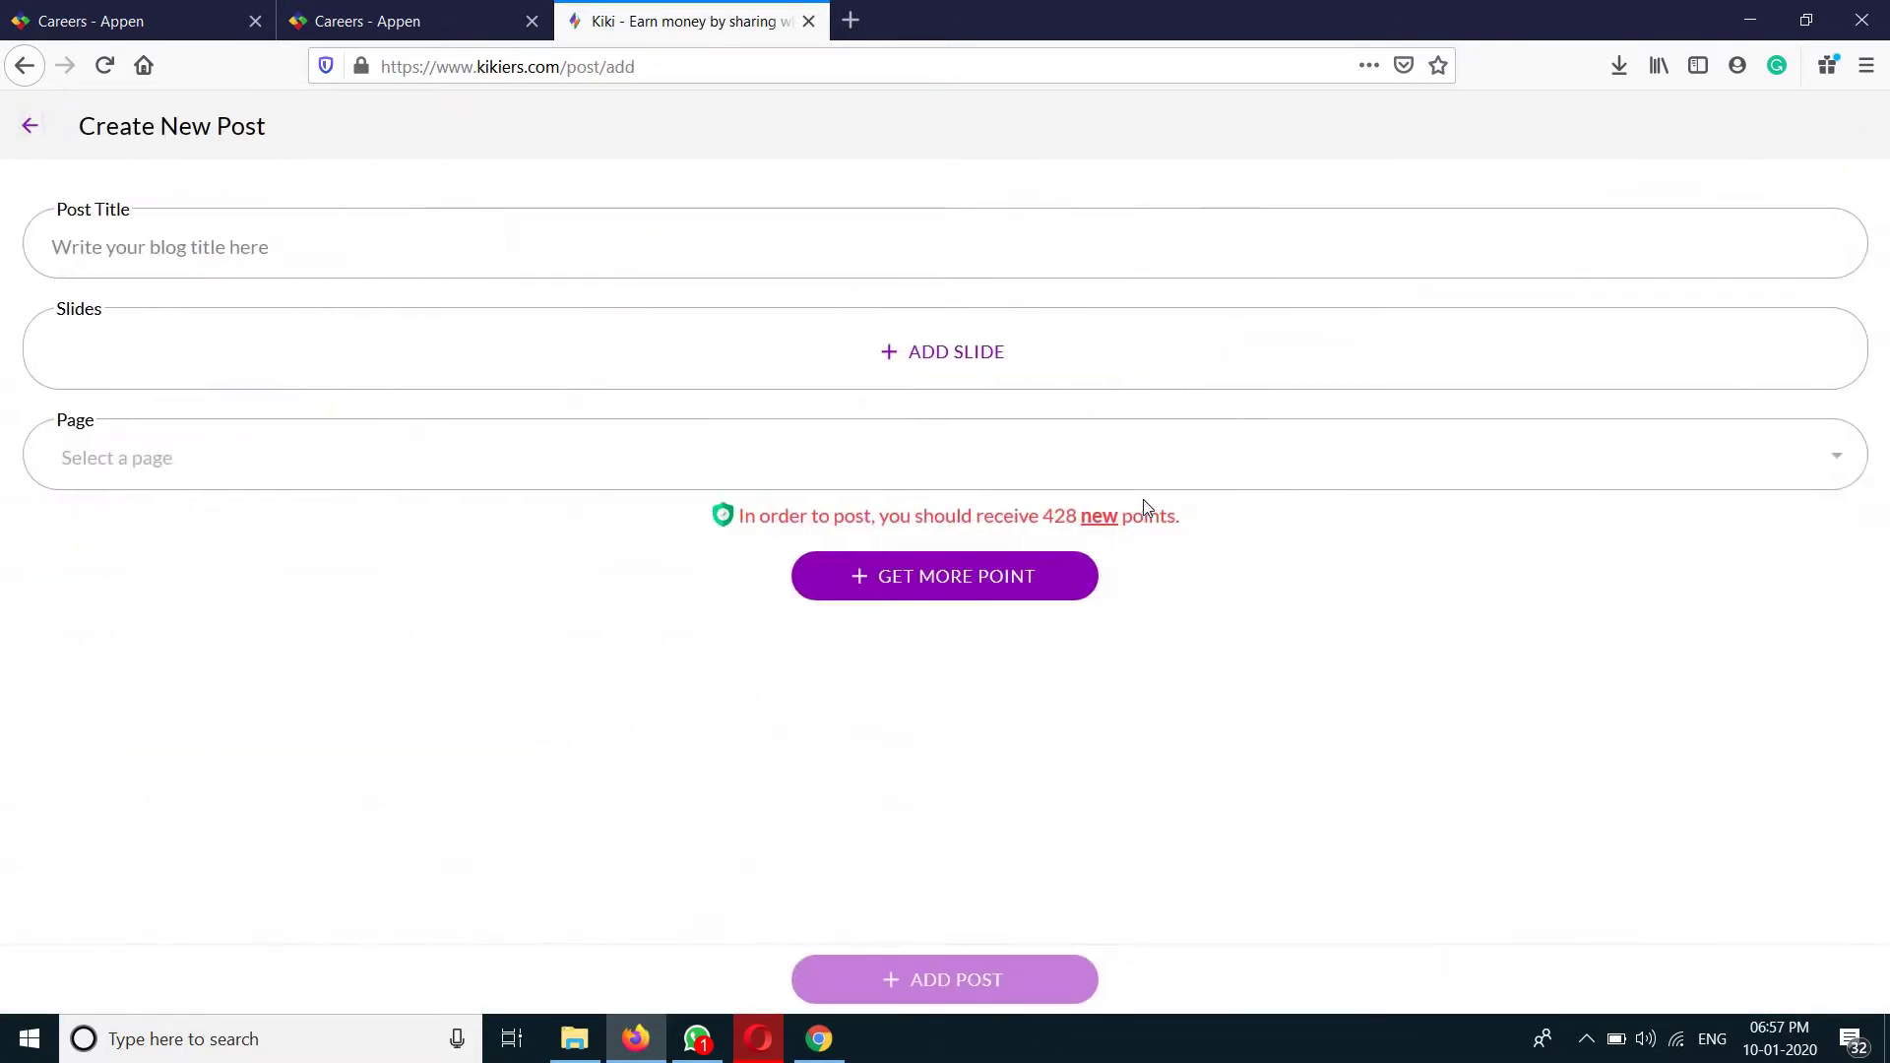
click(1034, 580)
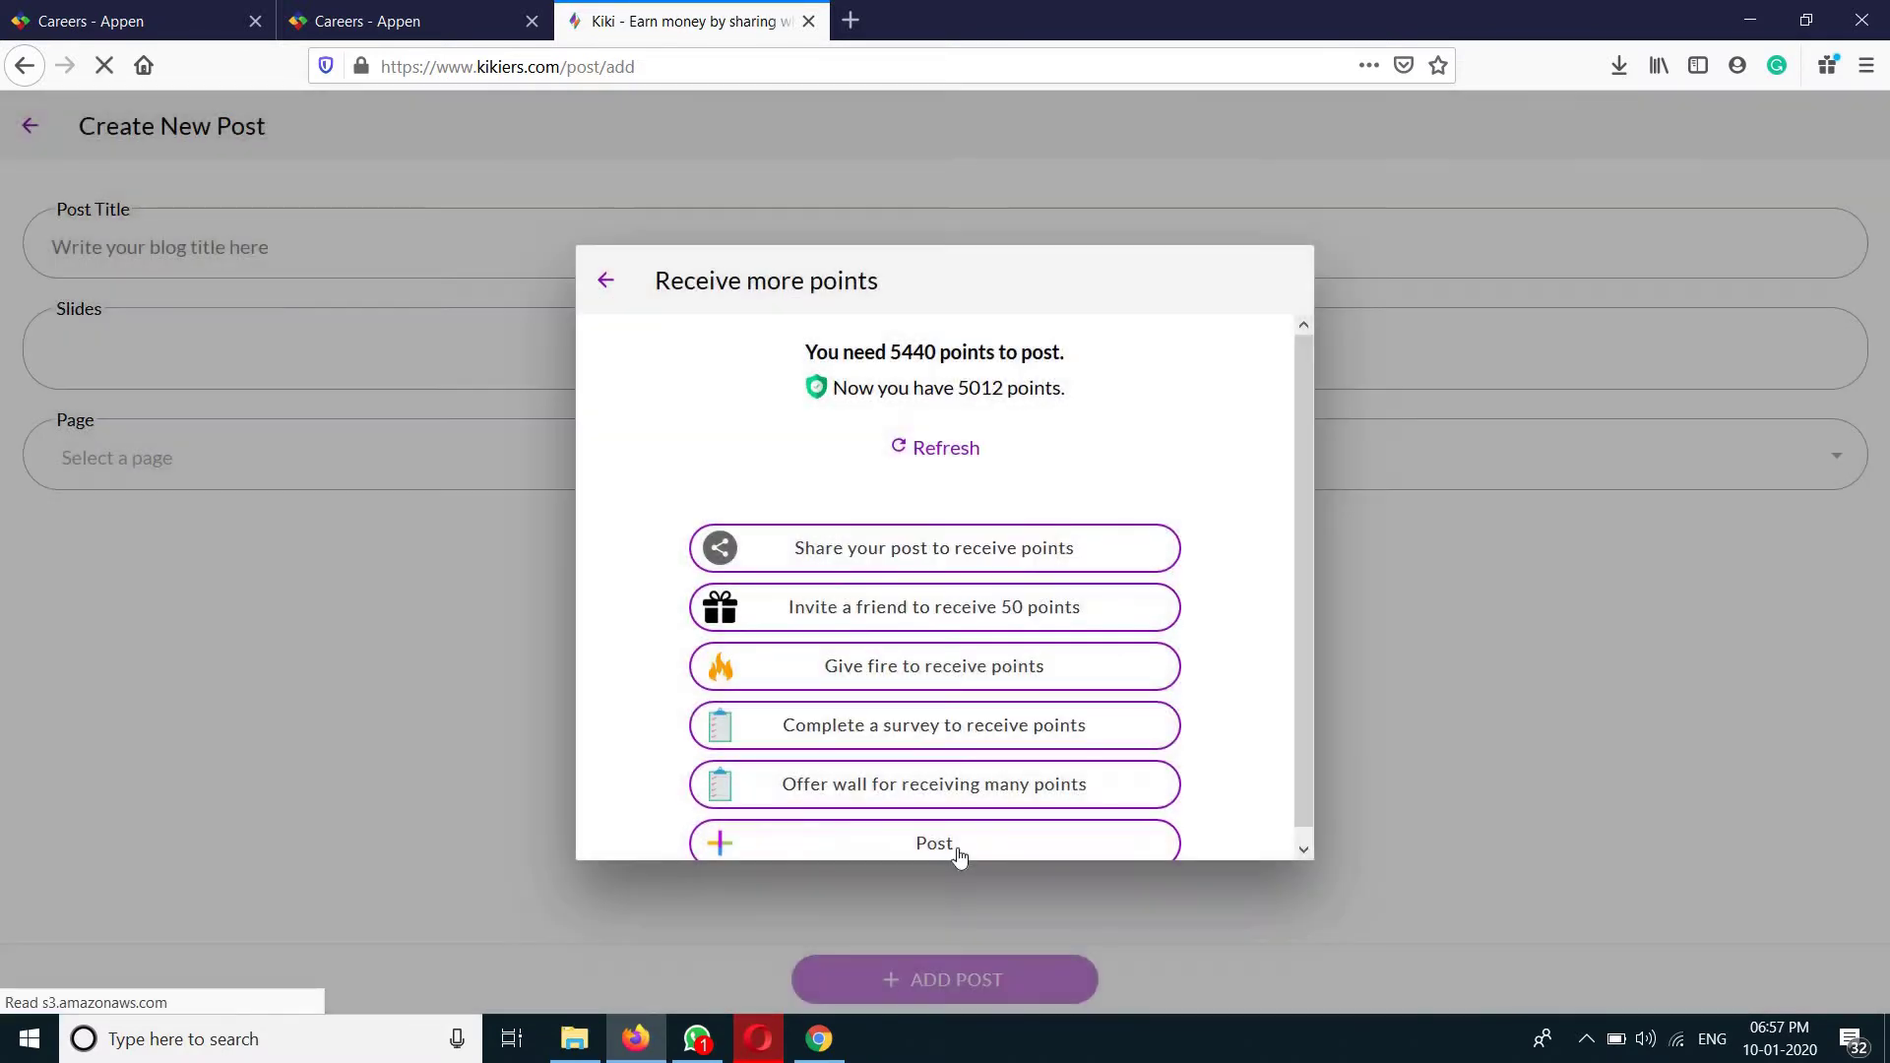
click(947, 847)
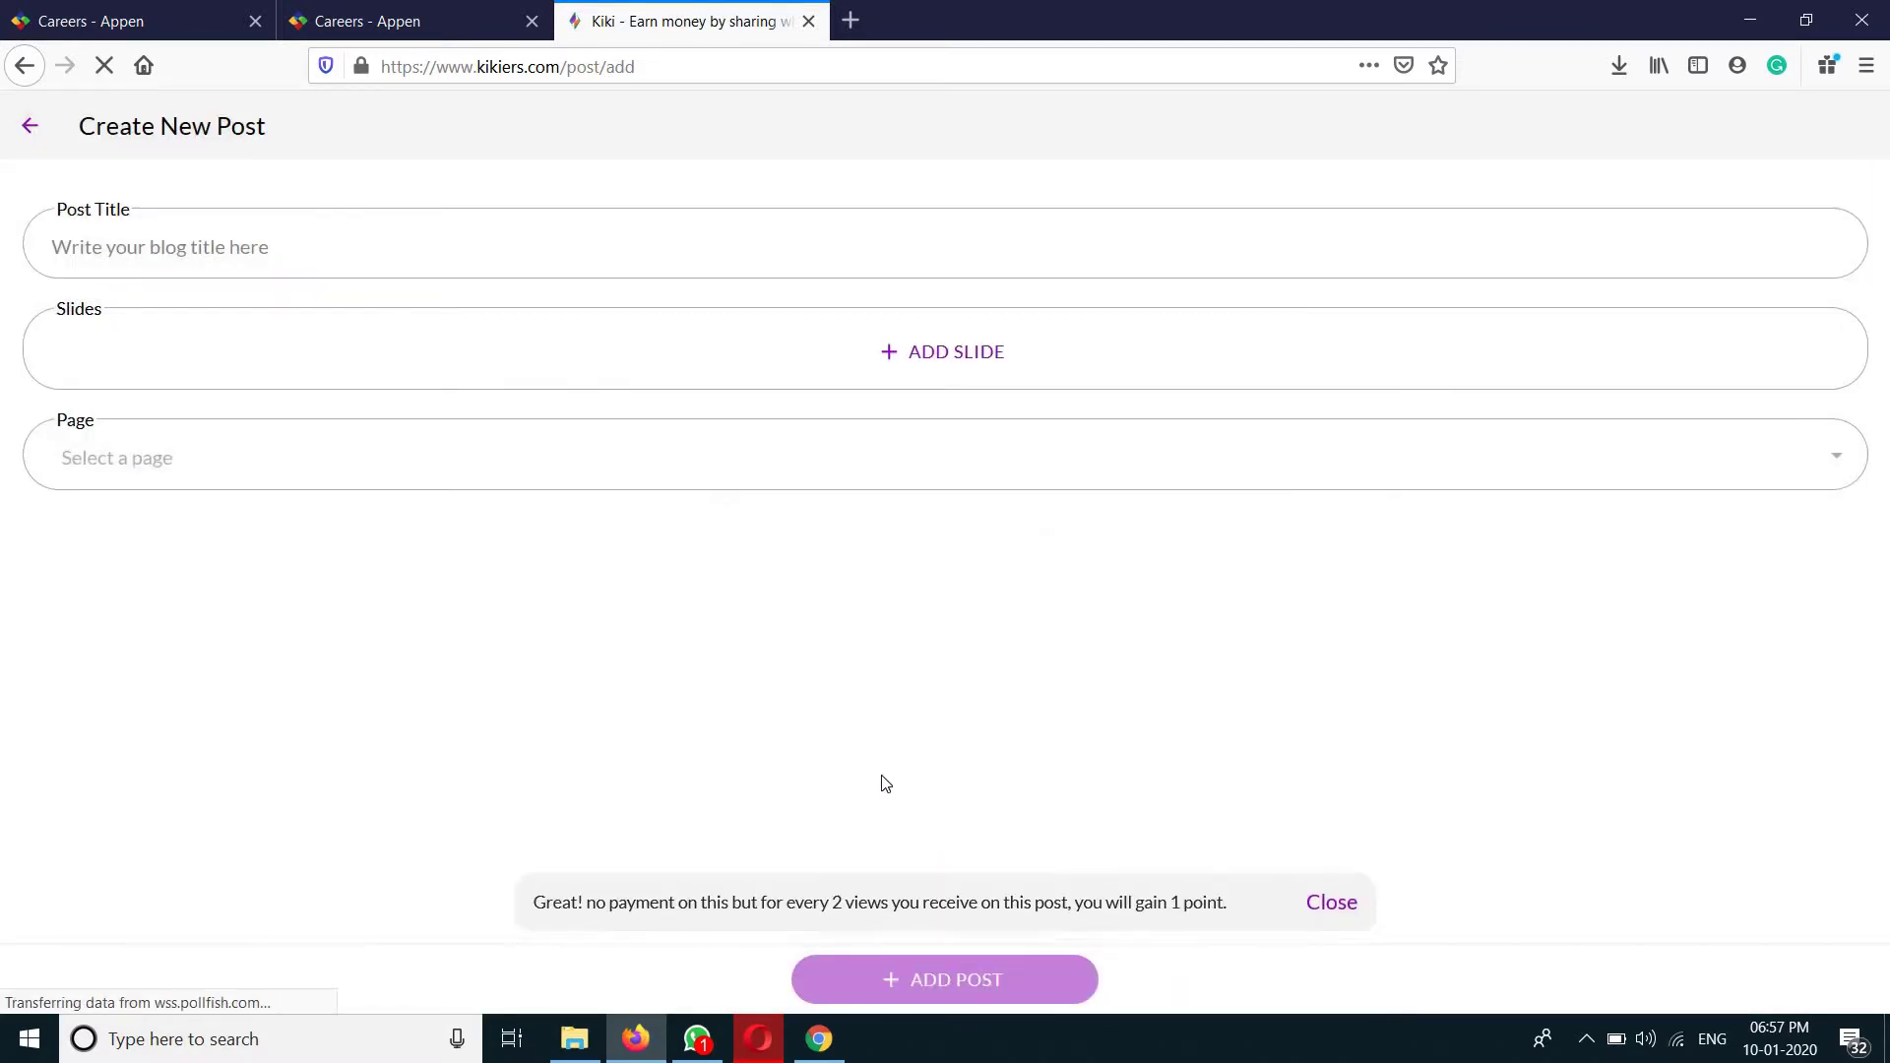
click(1841, 465)
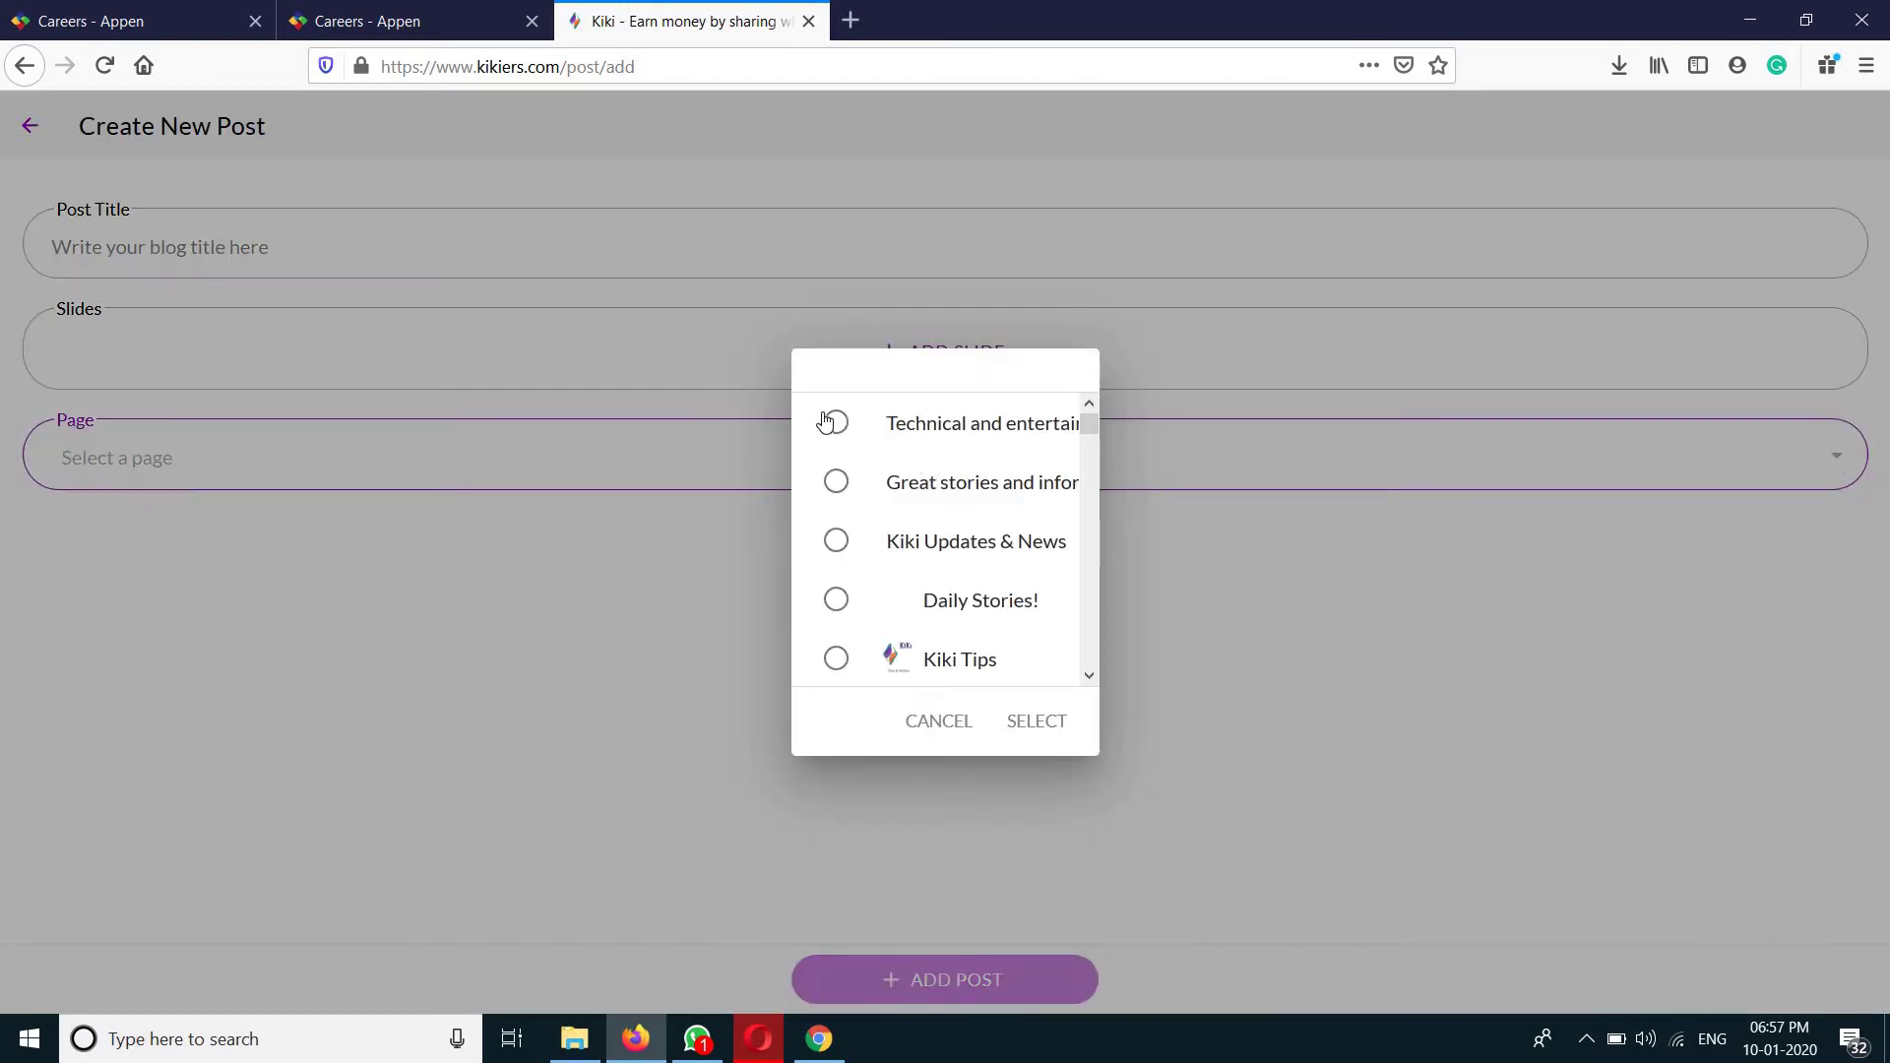
click(834, 425)
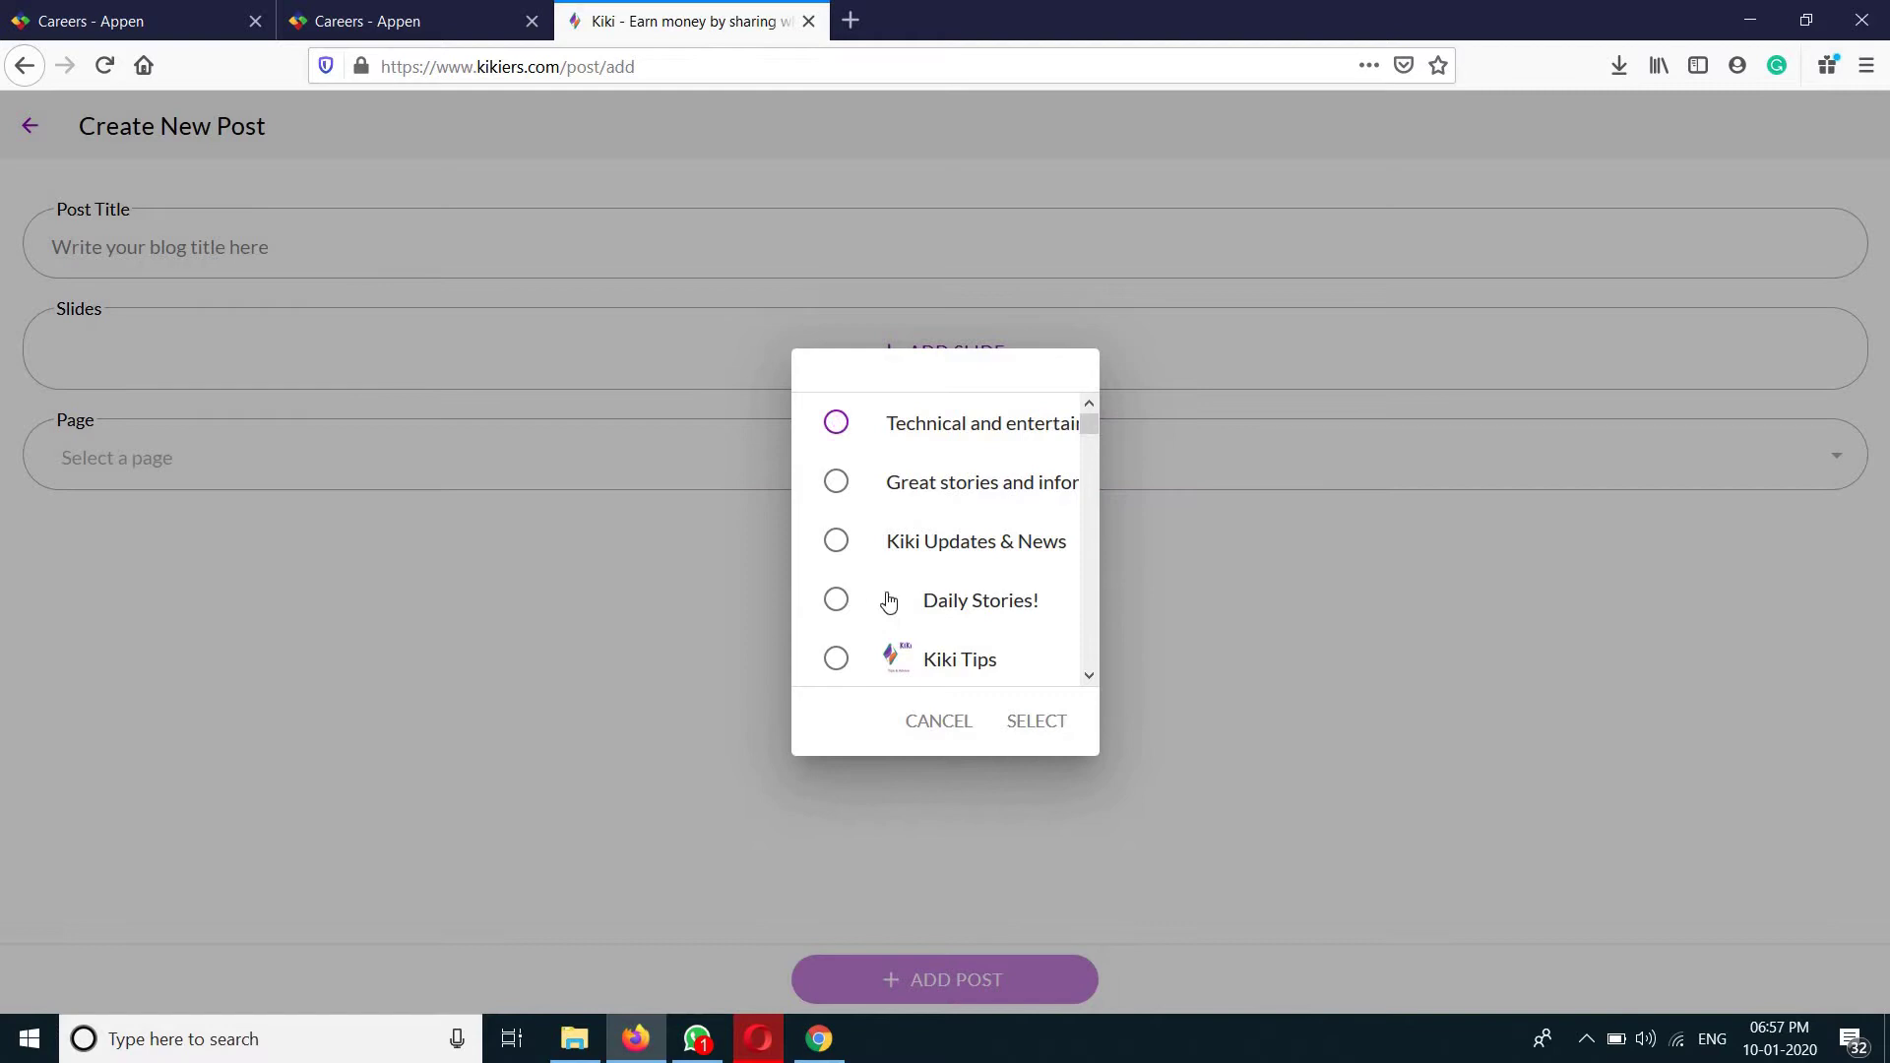
click(1049, 736)
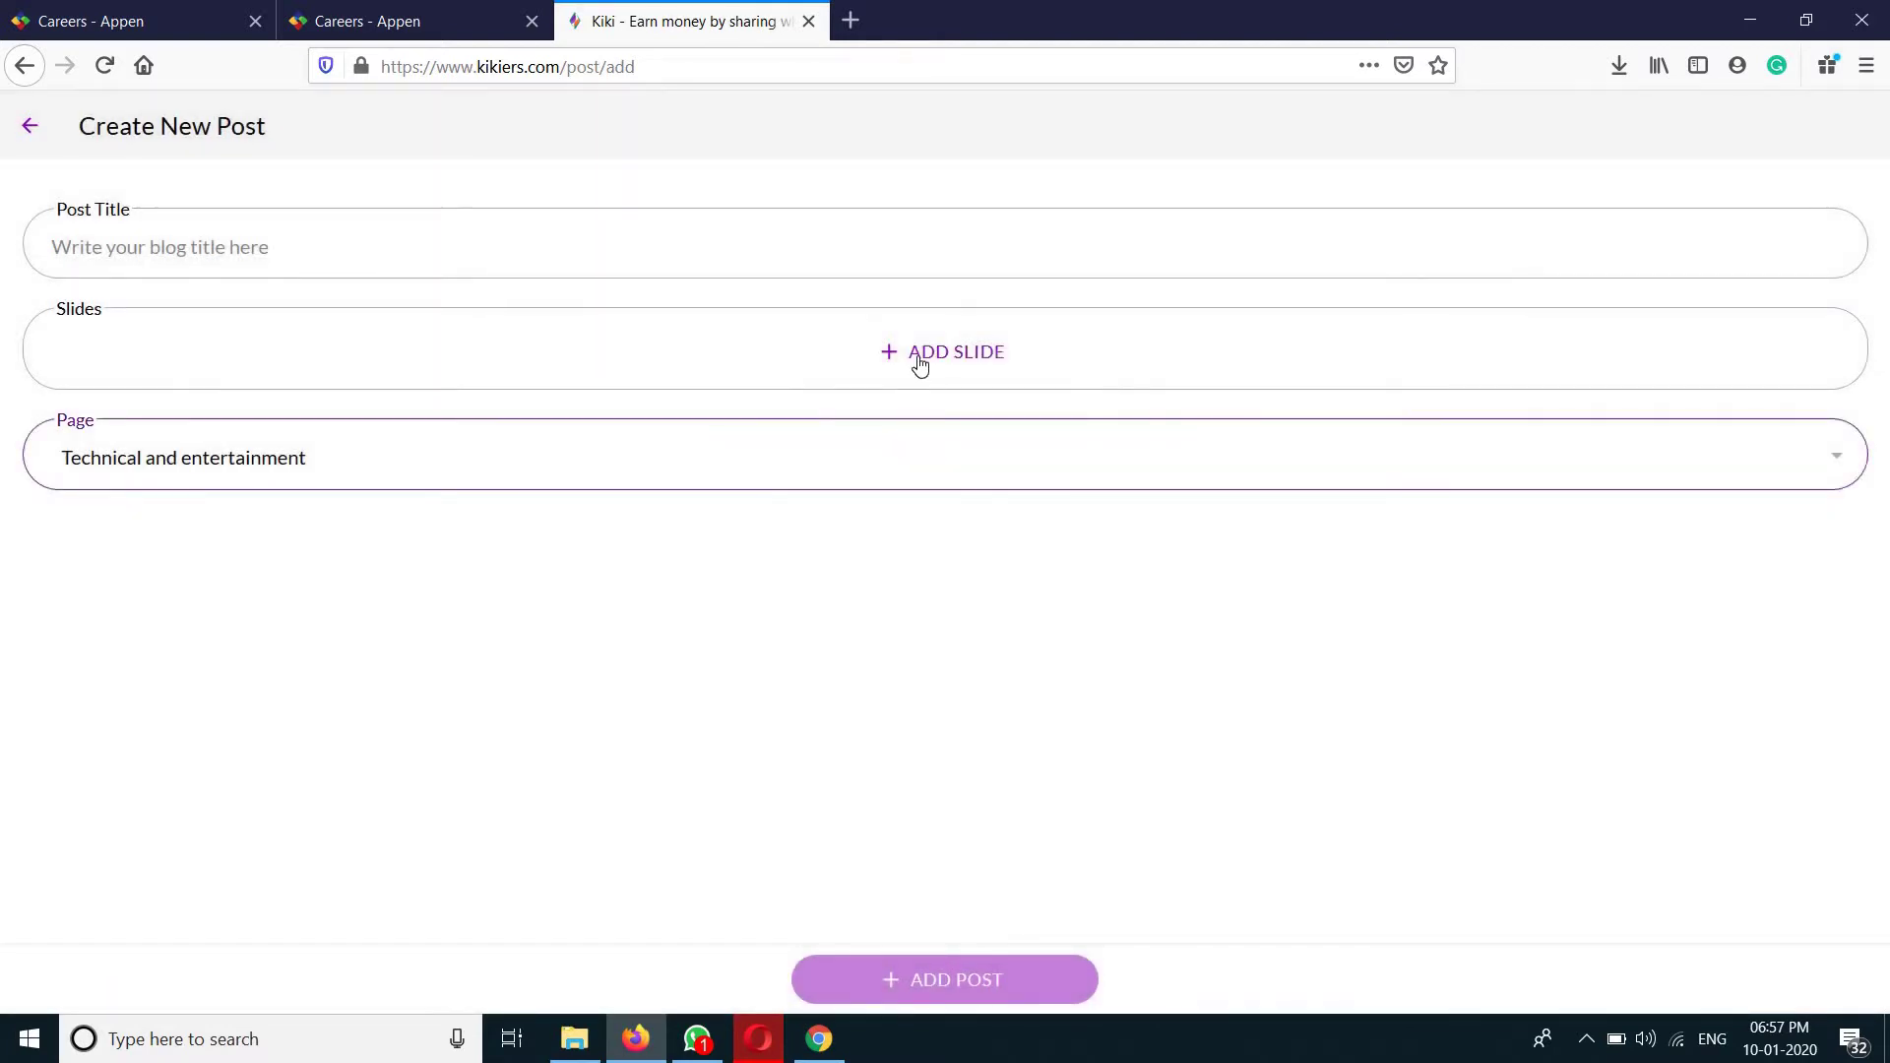
Step: Add a slide to the post and upload the Ok2-7hSwYro-unsplash laptop photo from the Downloads folder as its image
click(917, 359)
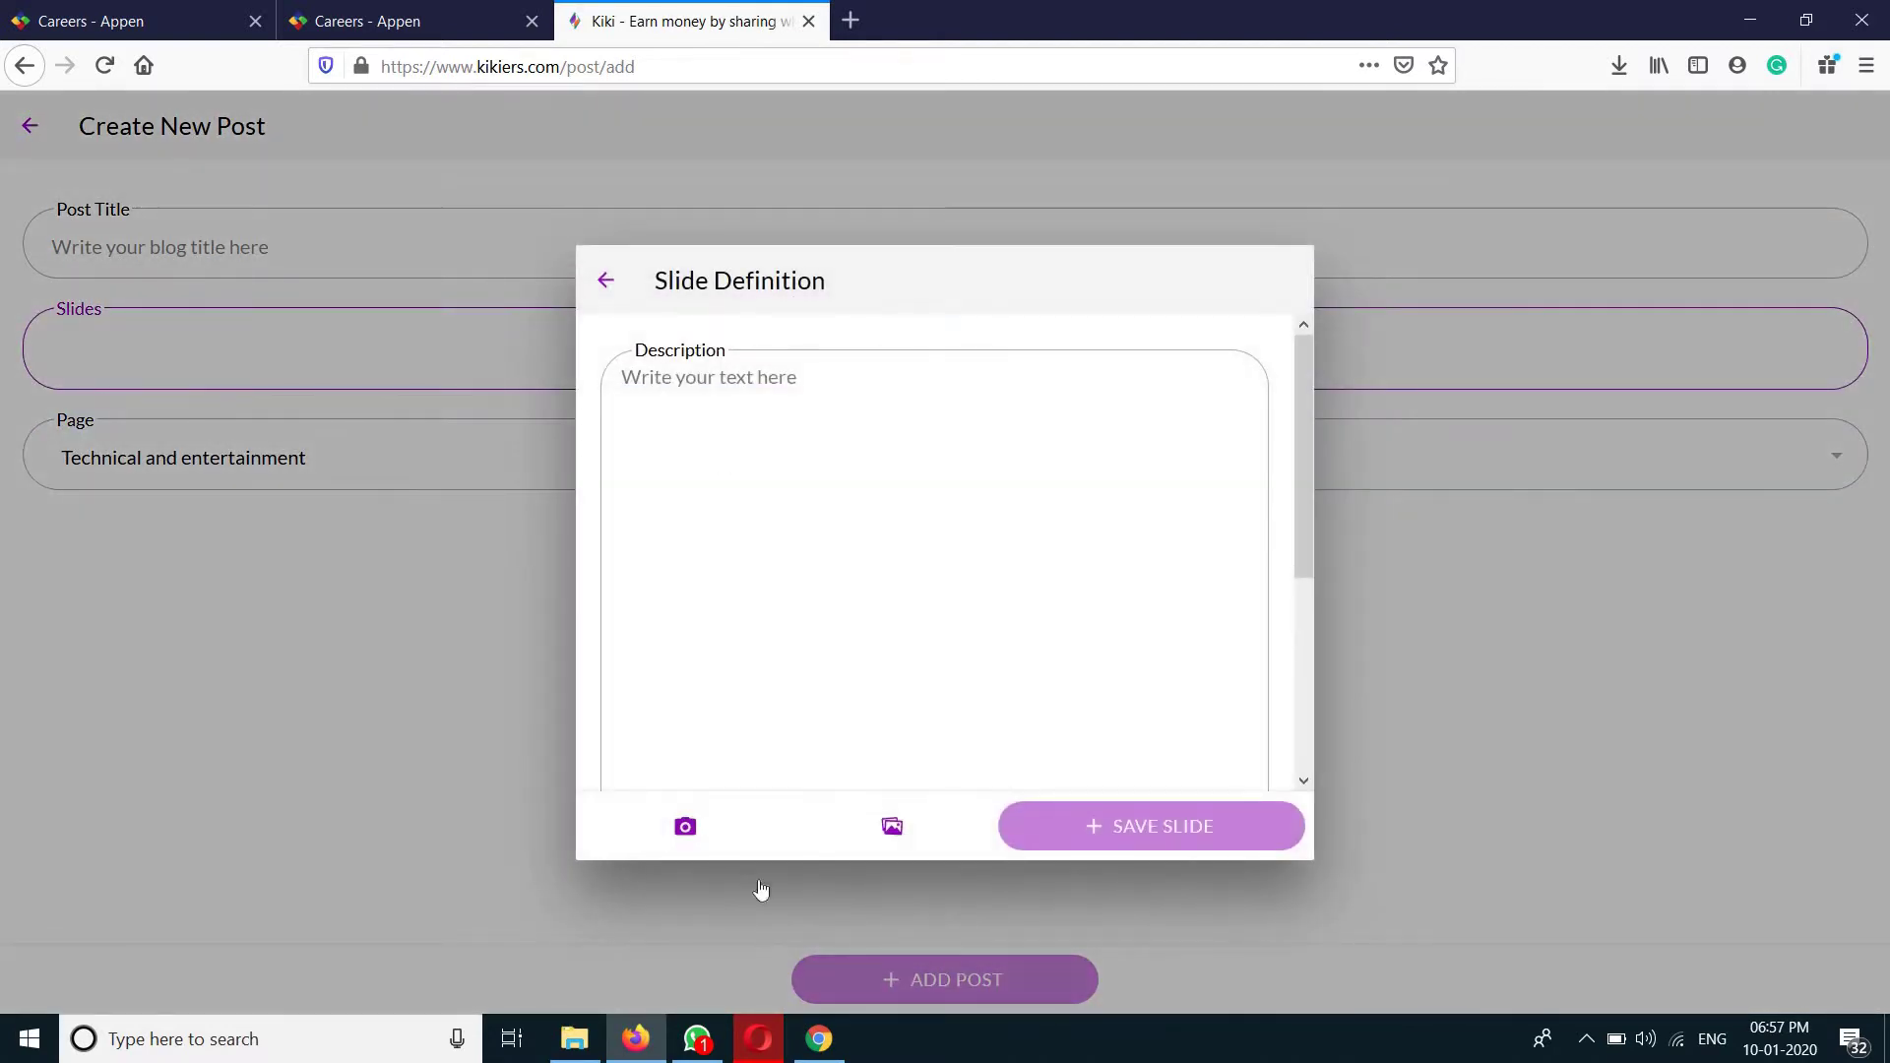
click(884, 836)
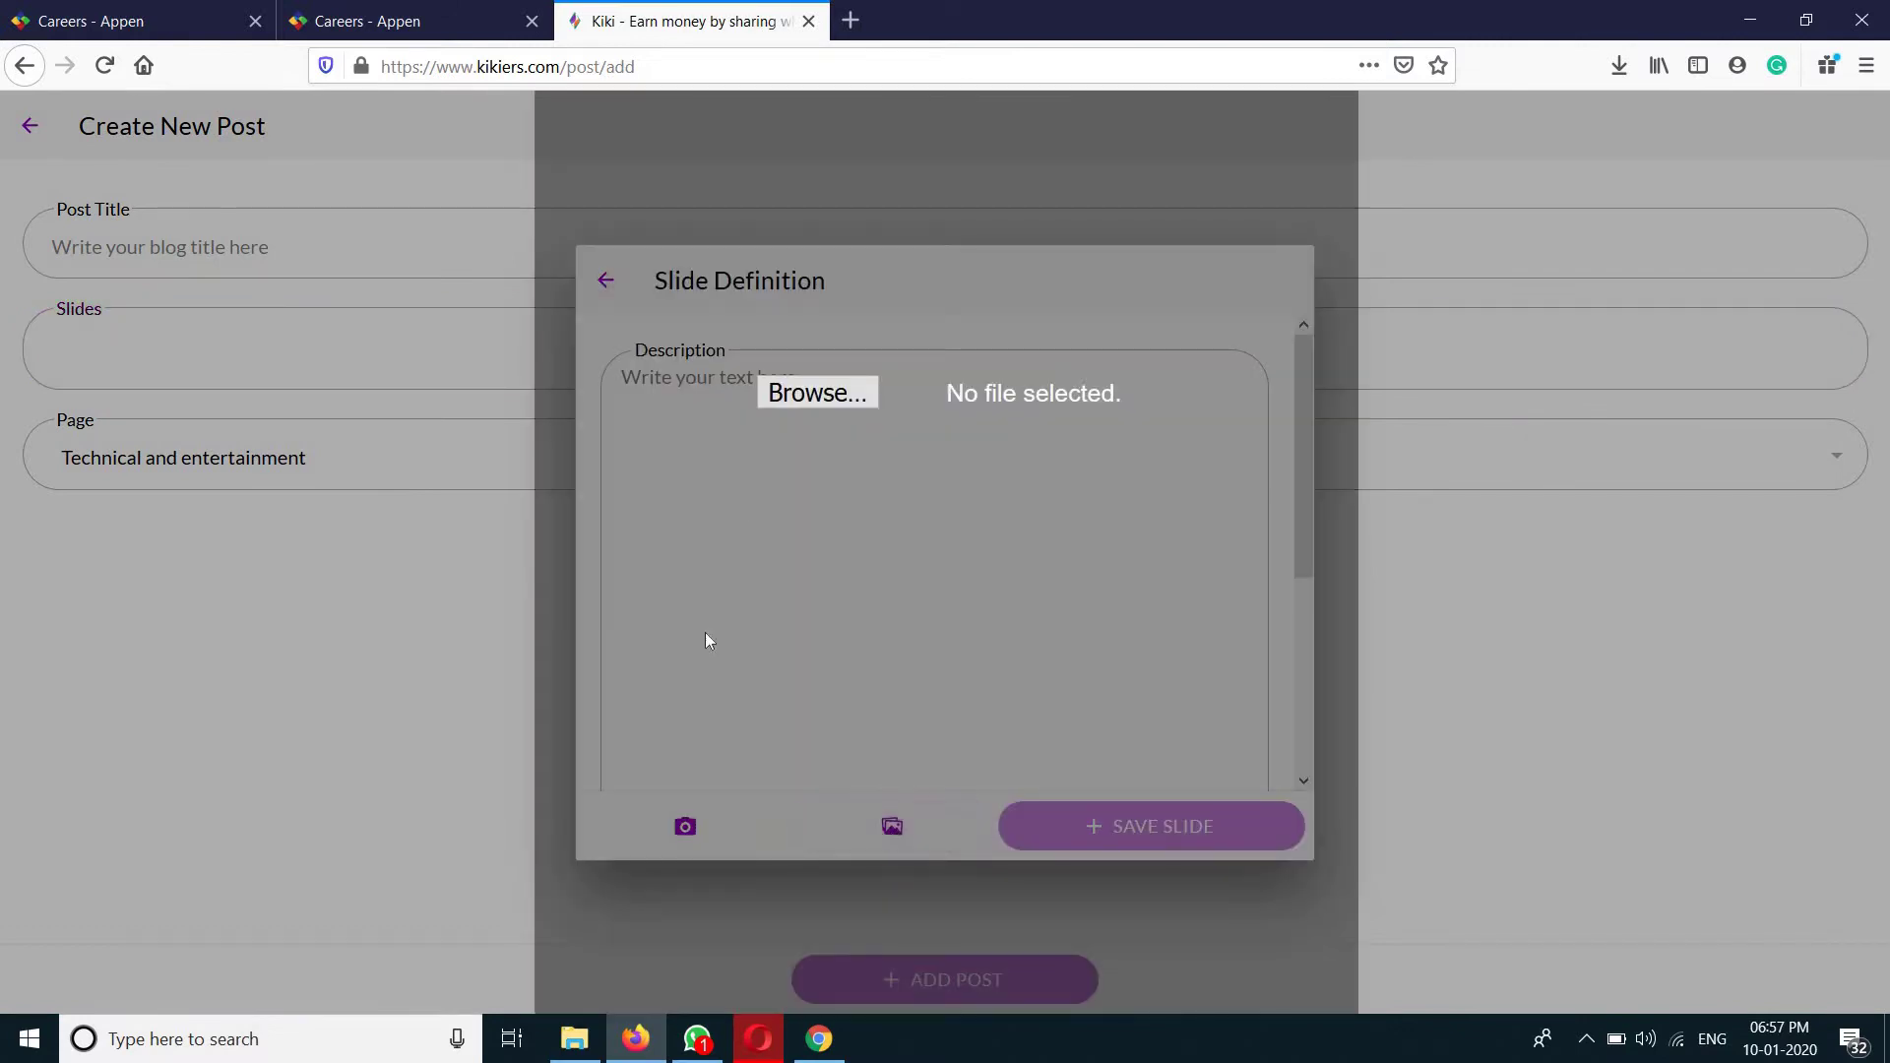
click(788, 398)
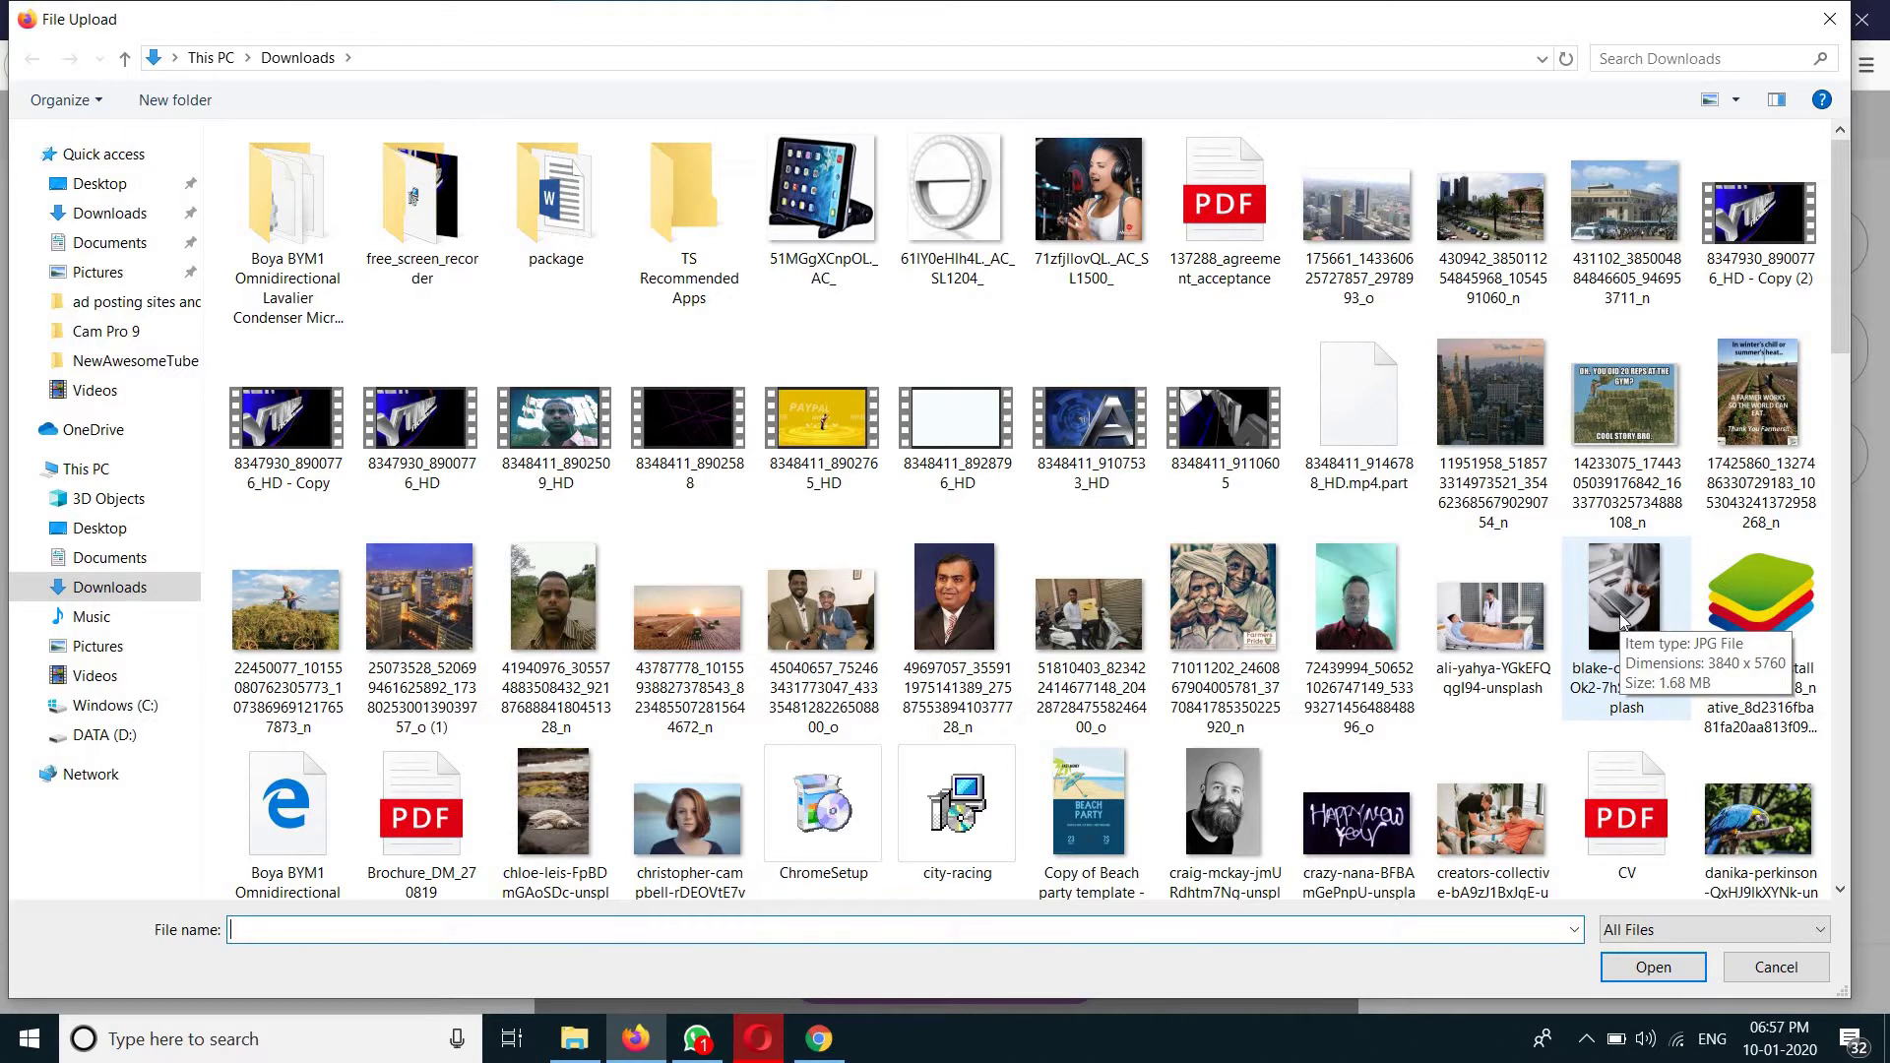
click(1620, 617)
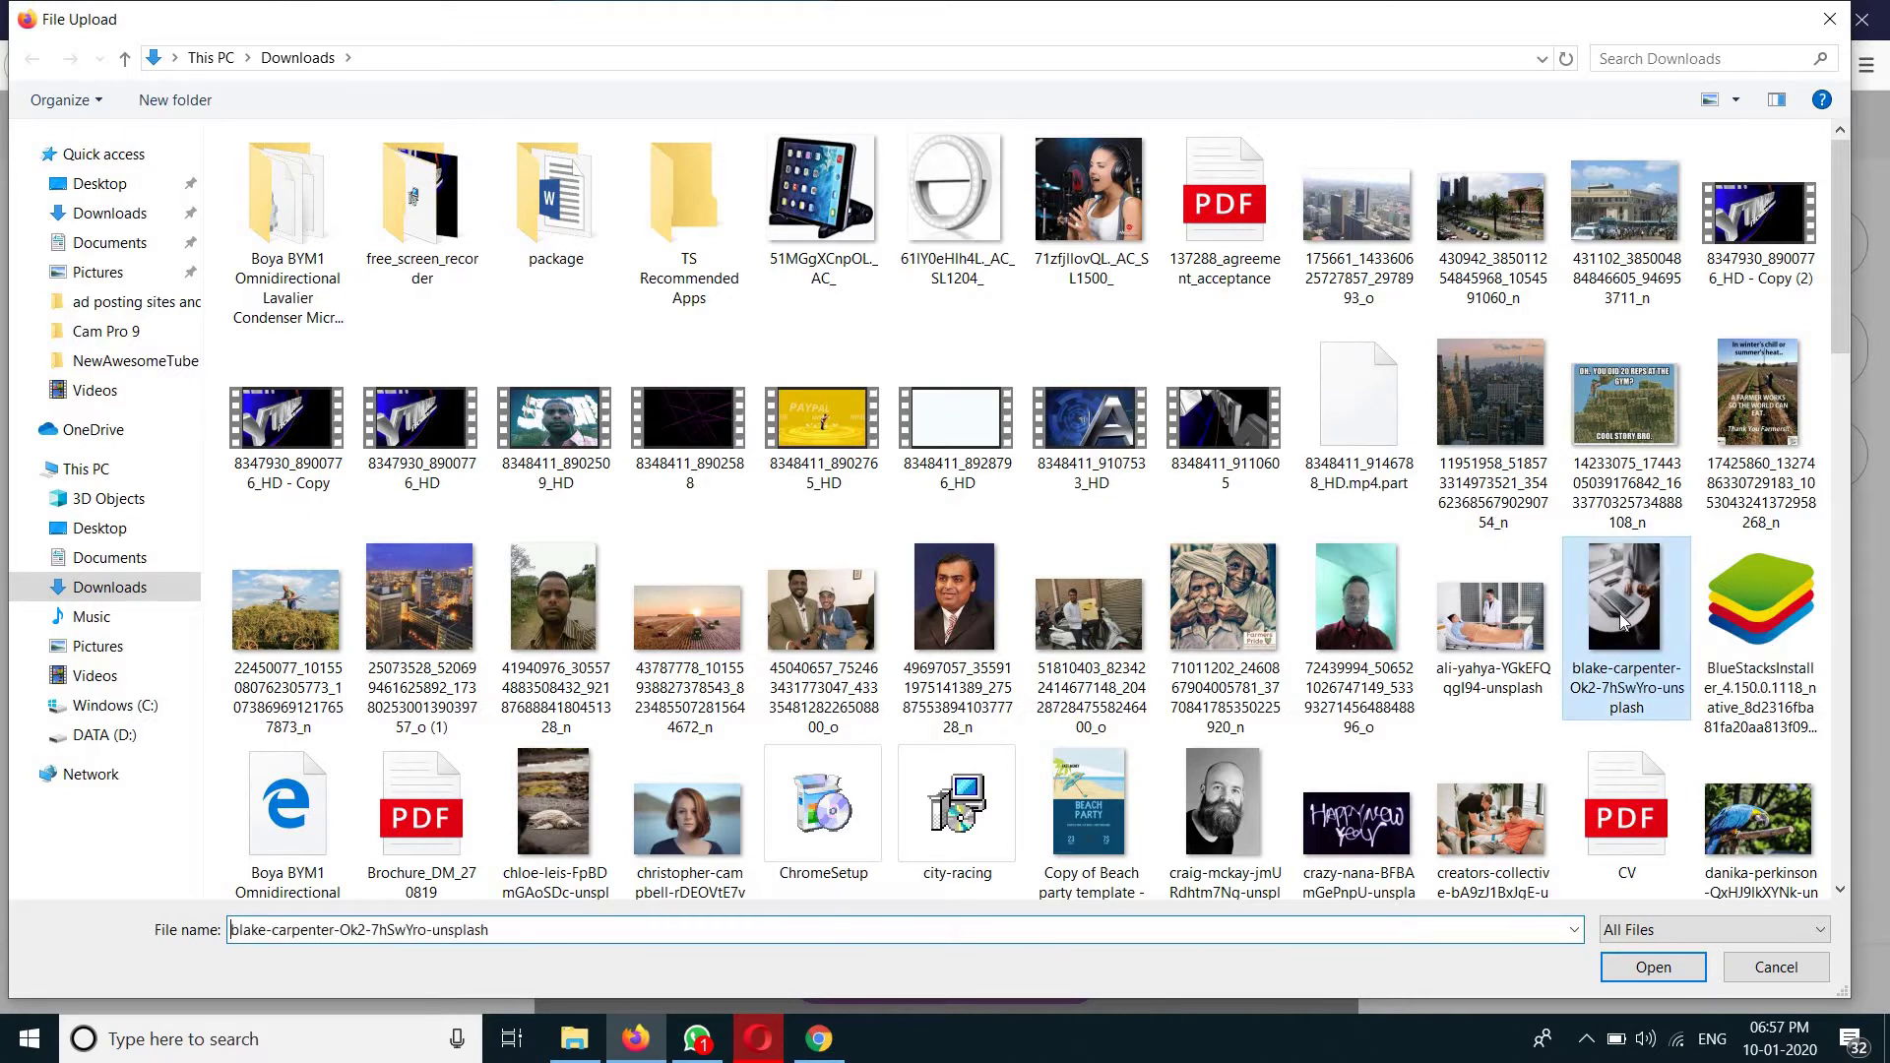
click(1654, 968)
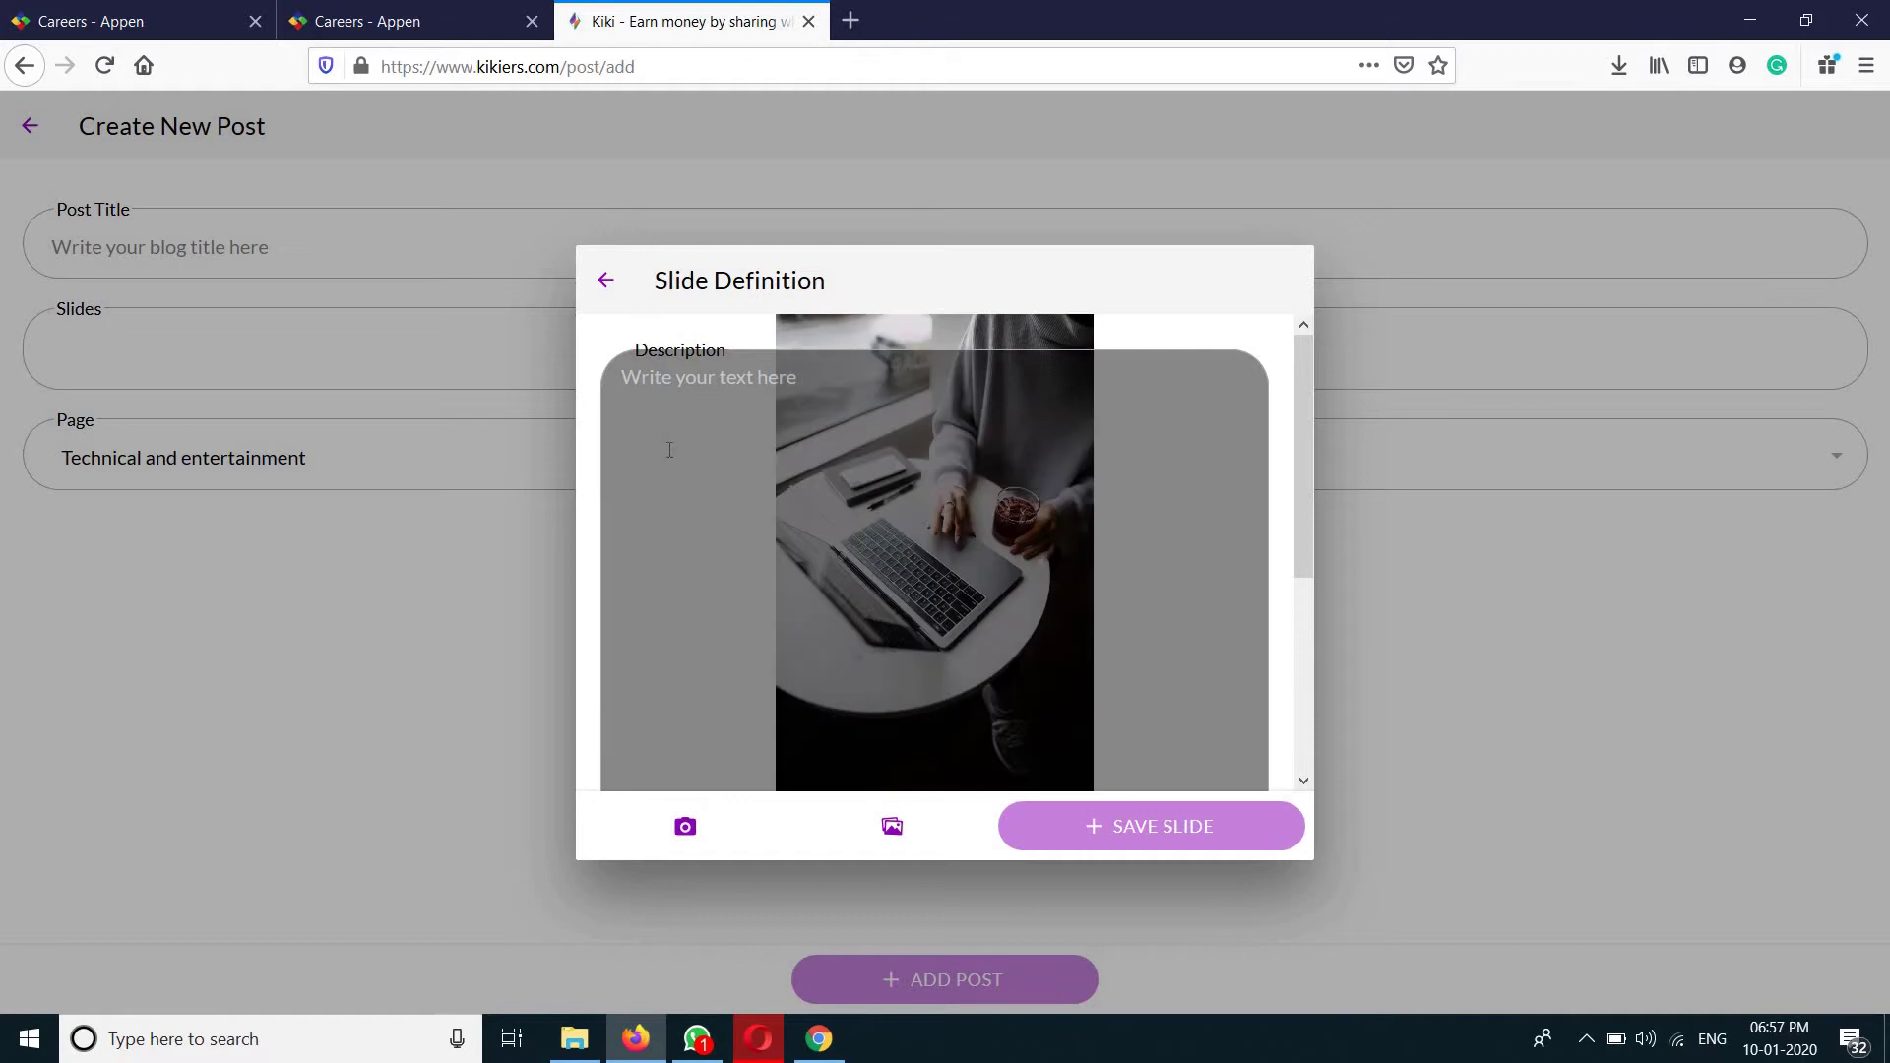
Step: Paste the copied business essay as the slide's description and check its length against the word limit
right_click(652, 393)
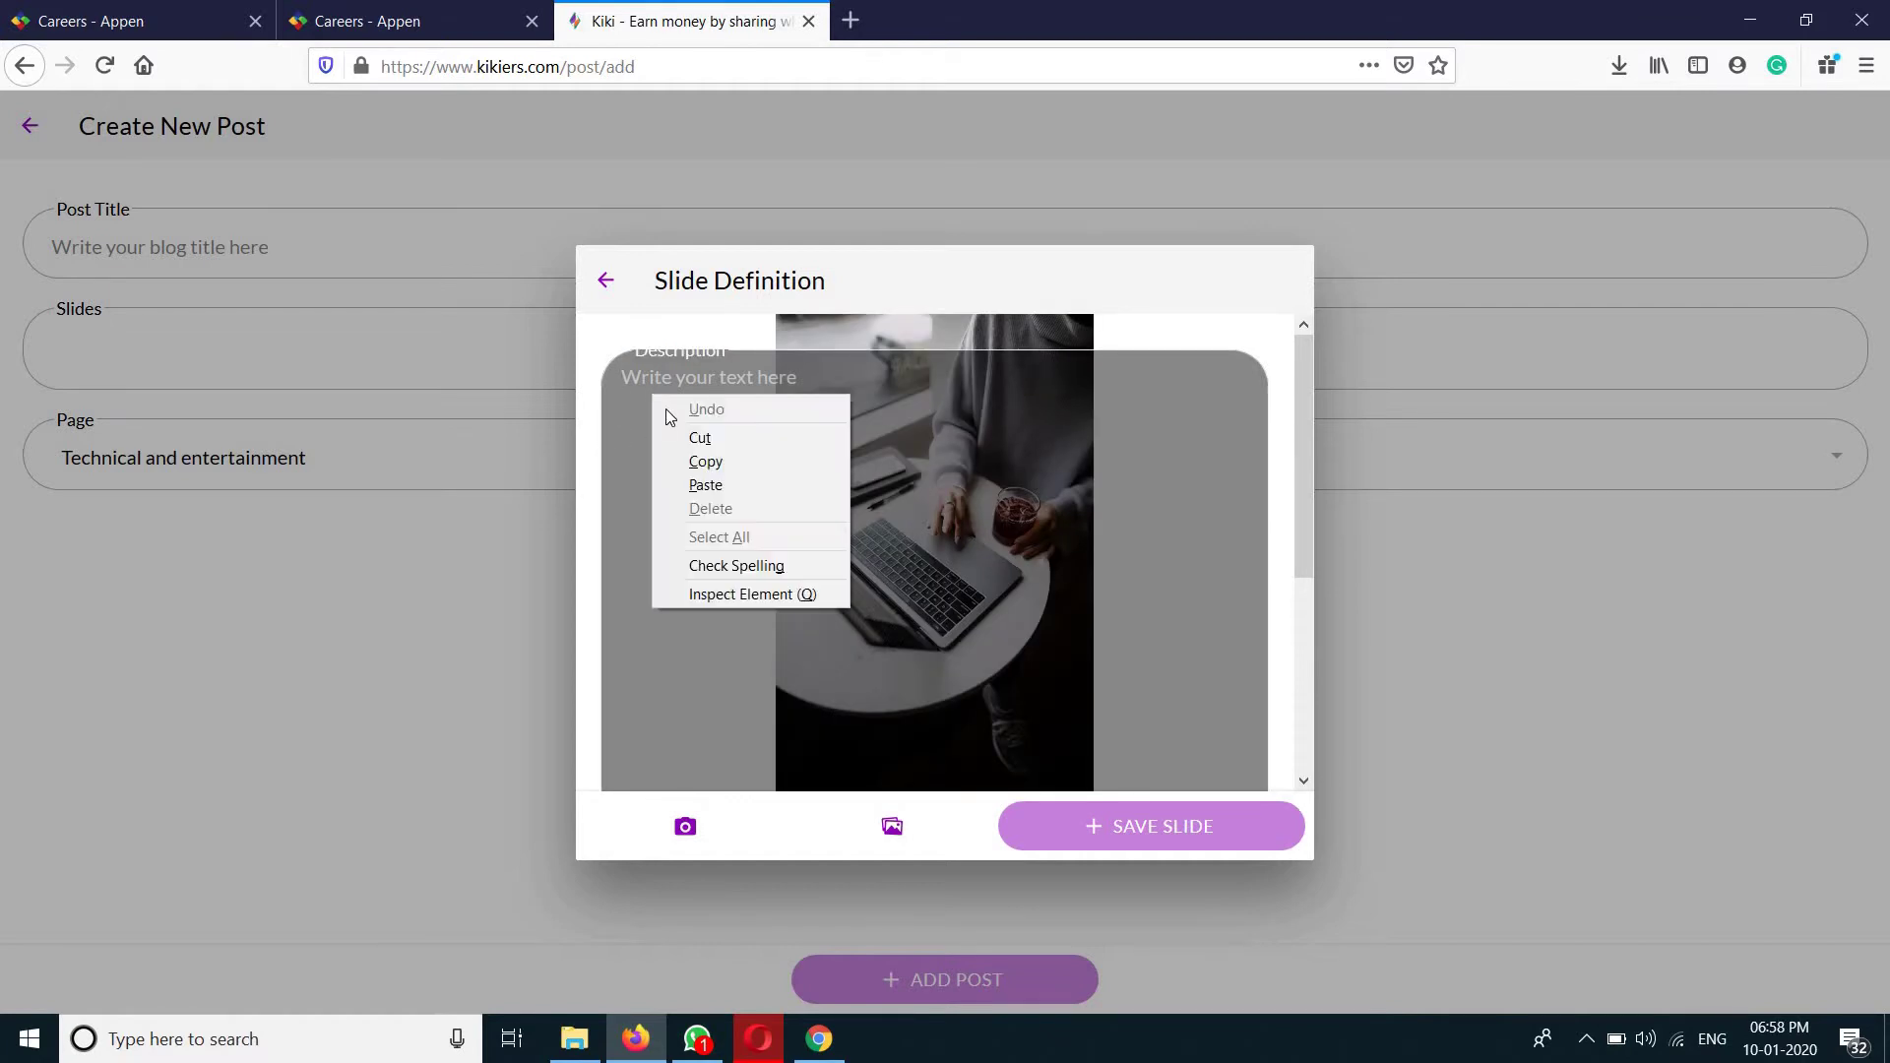
click(713, 487)
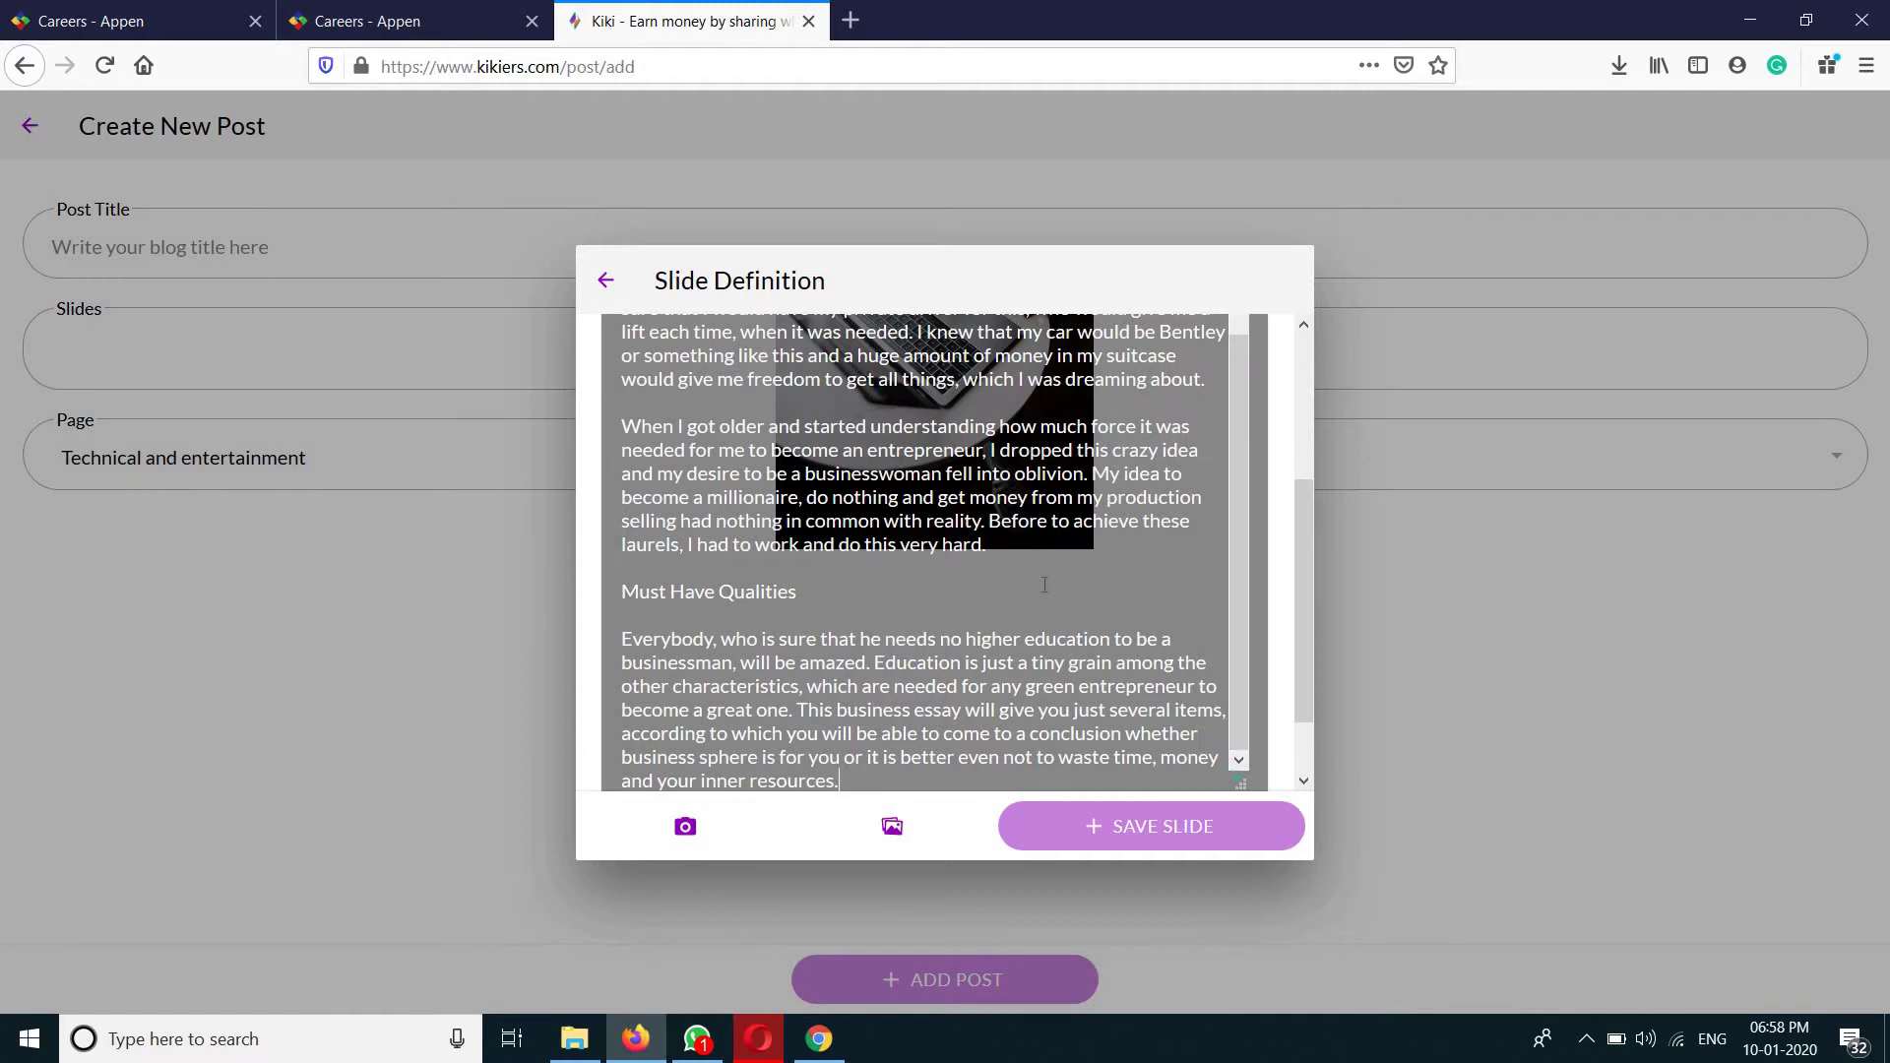
scroll(1082, 581, down, 1)
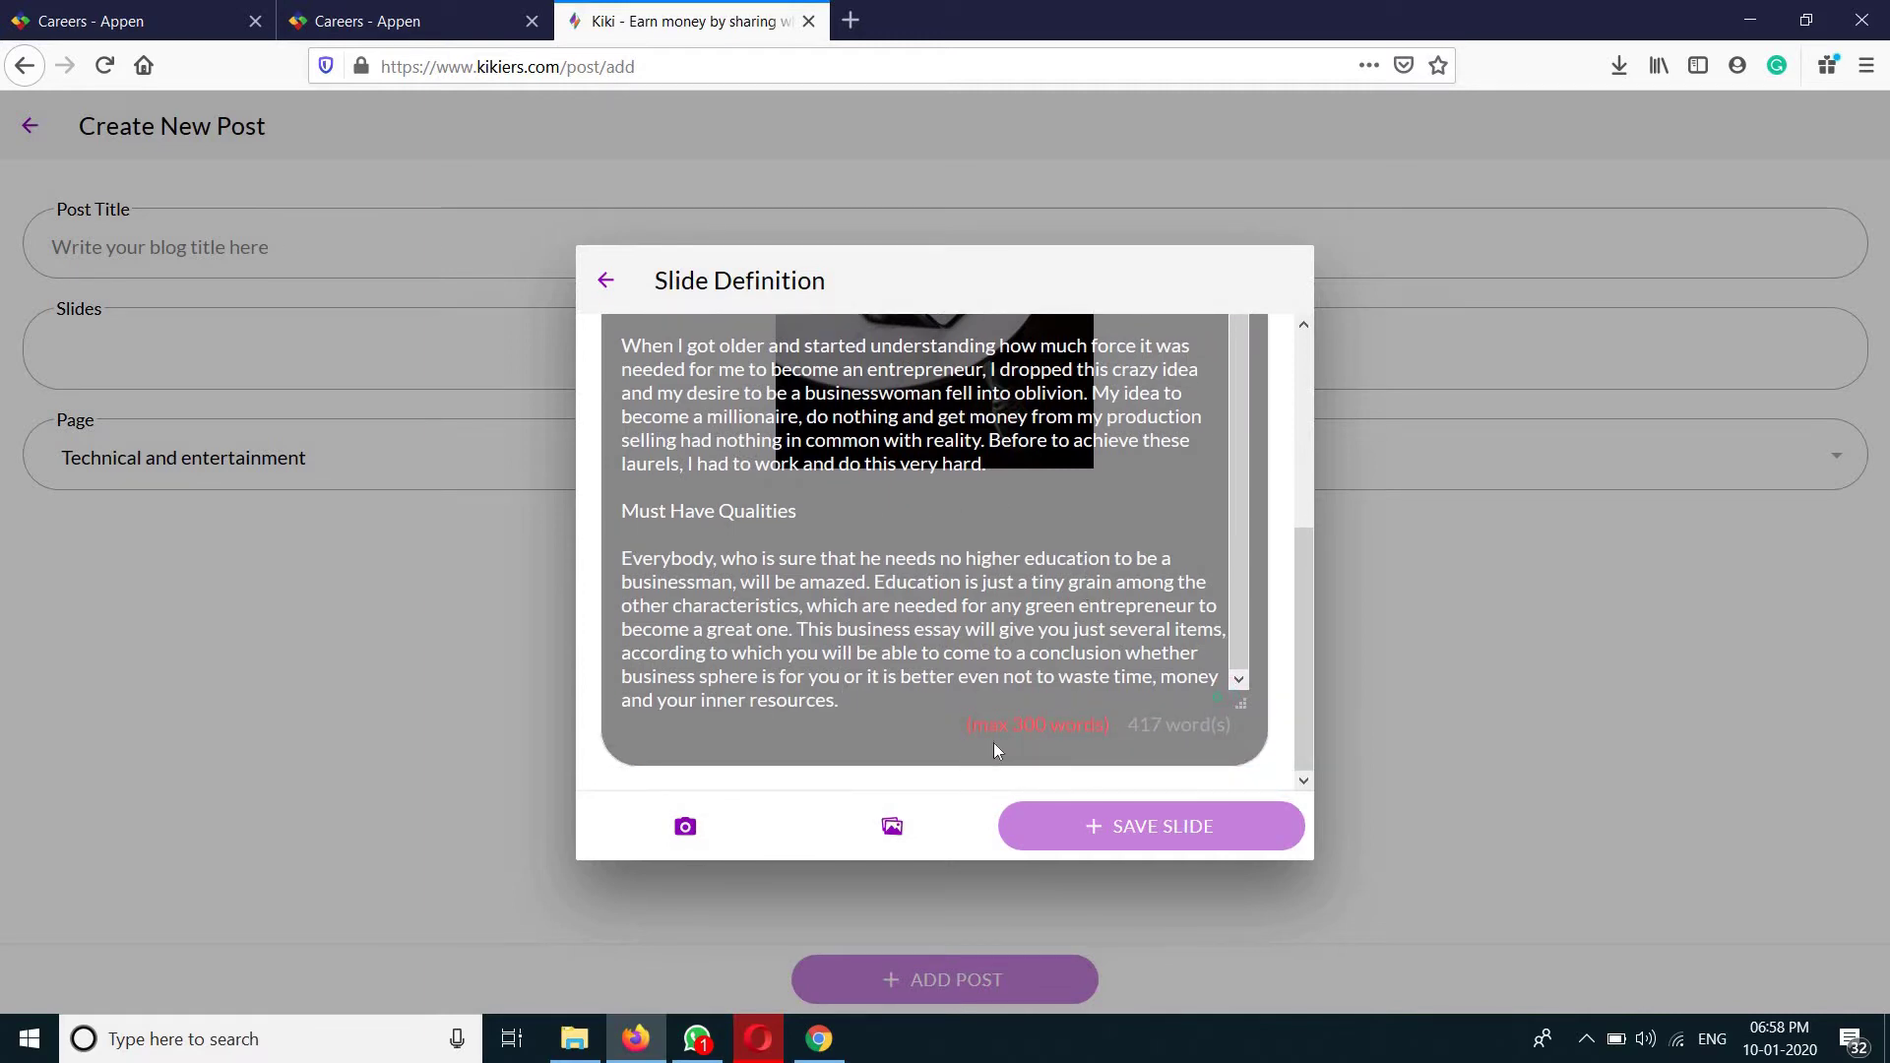
scroll(845, 612, up, 5)
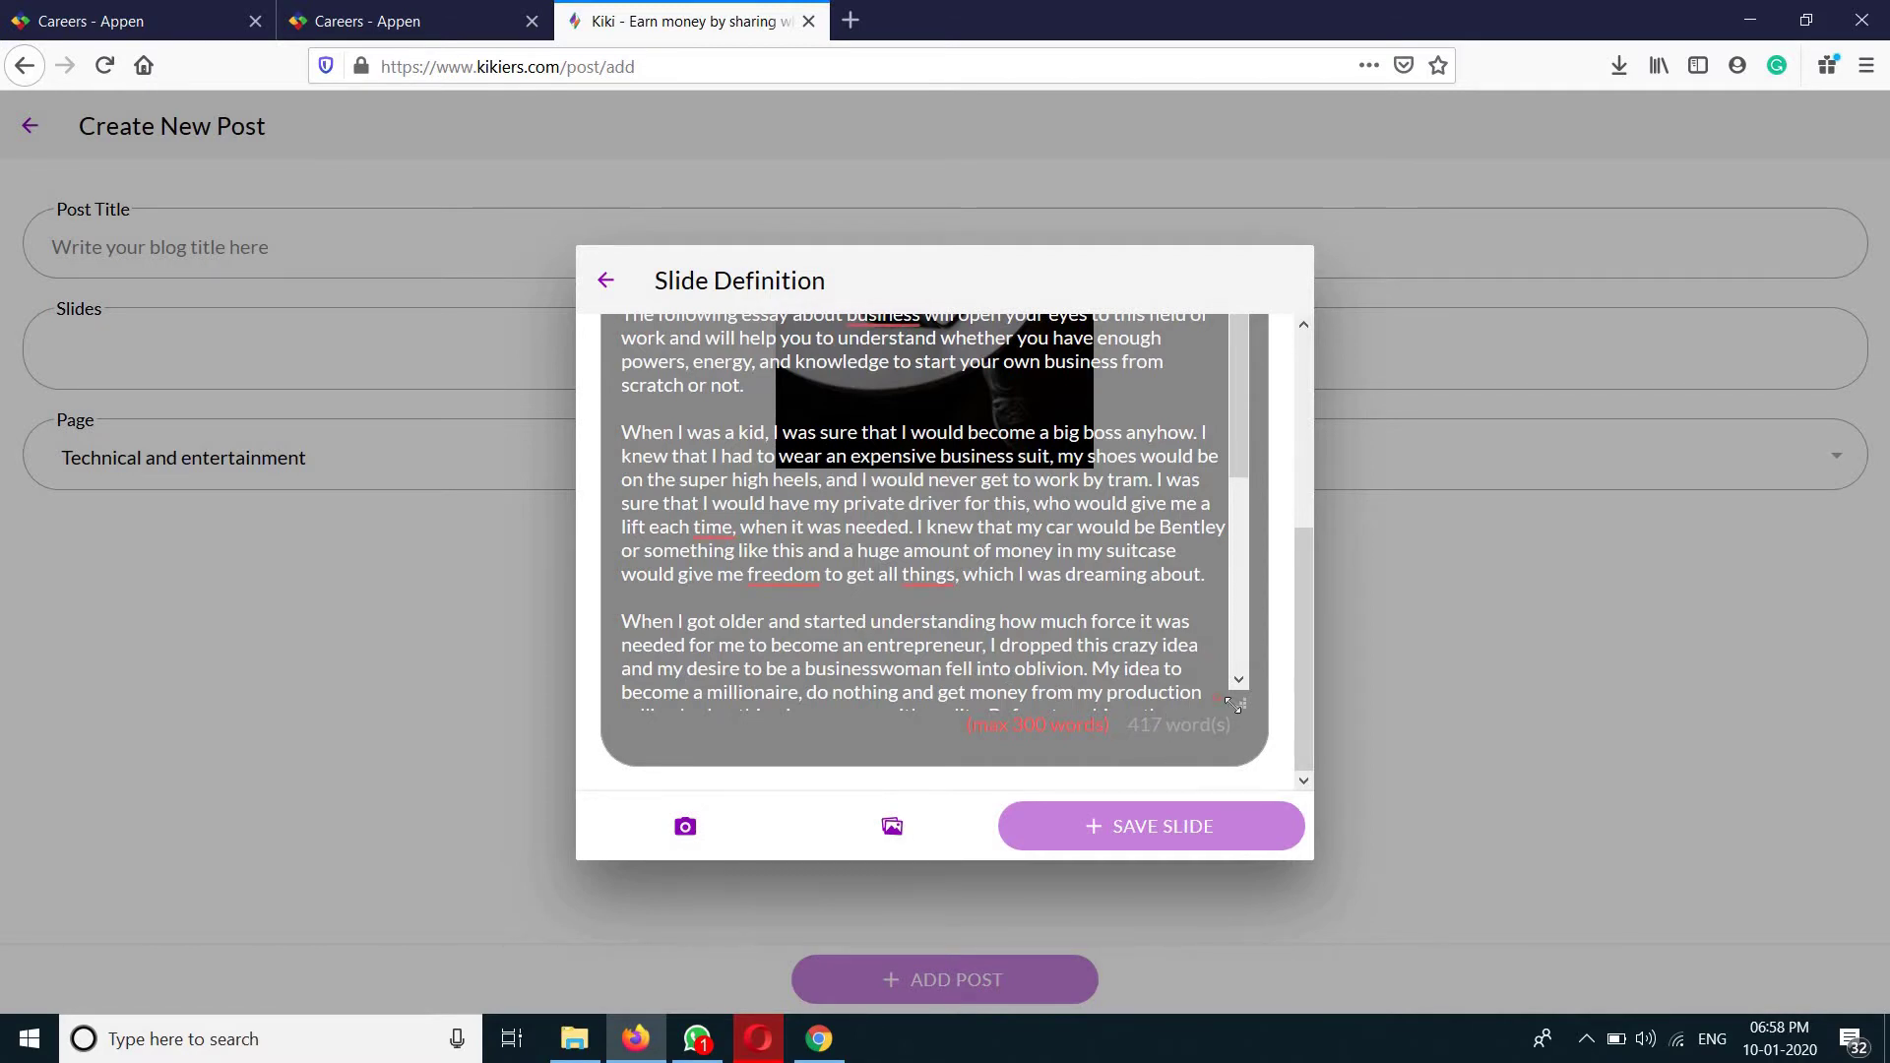
scroll(1036, 689, down, 4)
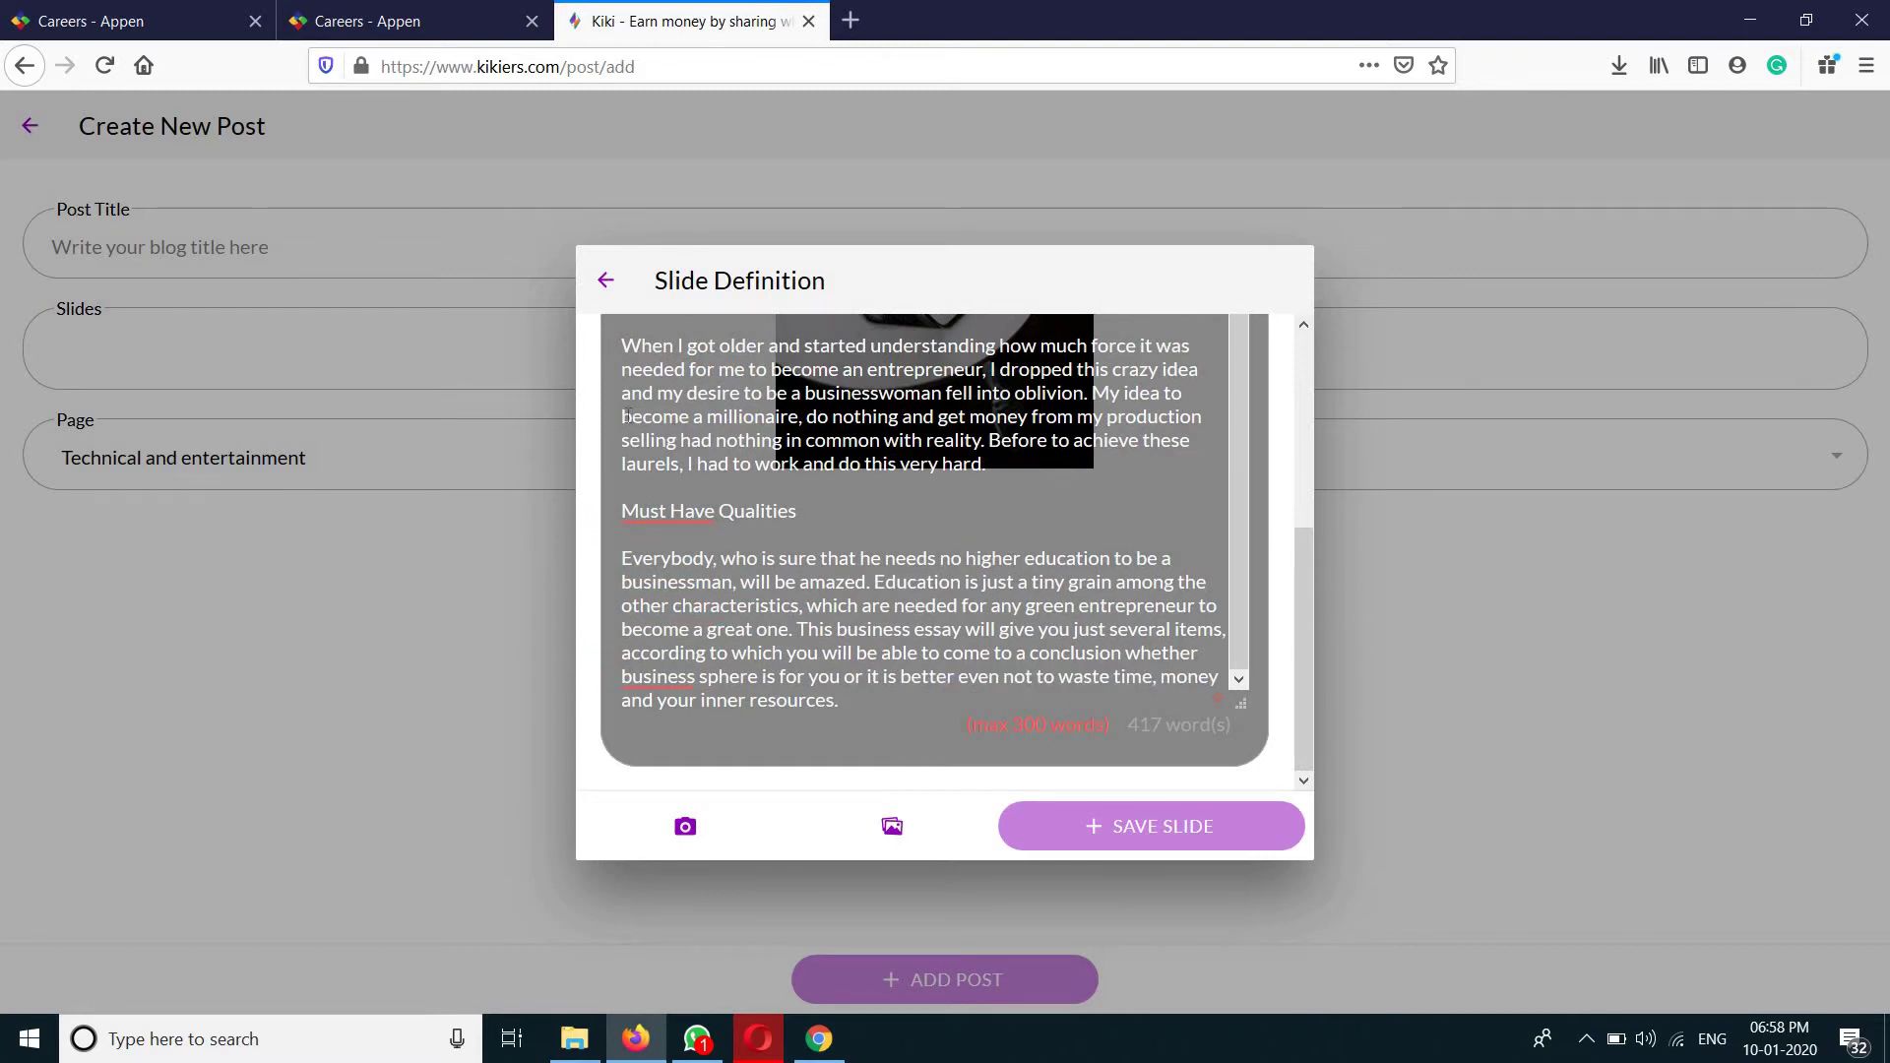
Step: Delete the end of the essay from "My idea to become a millionaire" onward and save the slide
drag(626, 415, 1304, 788)
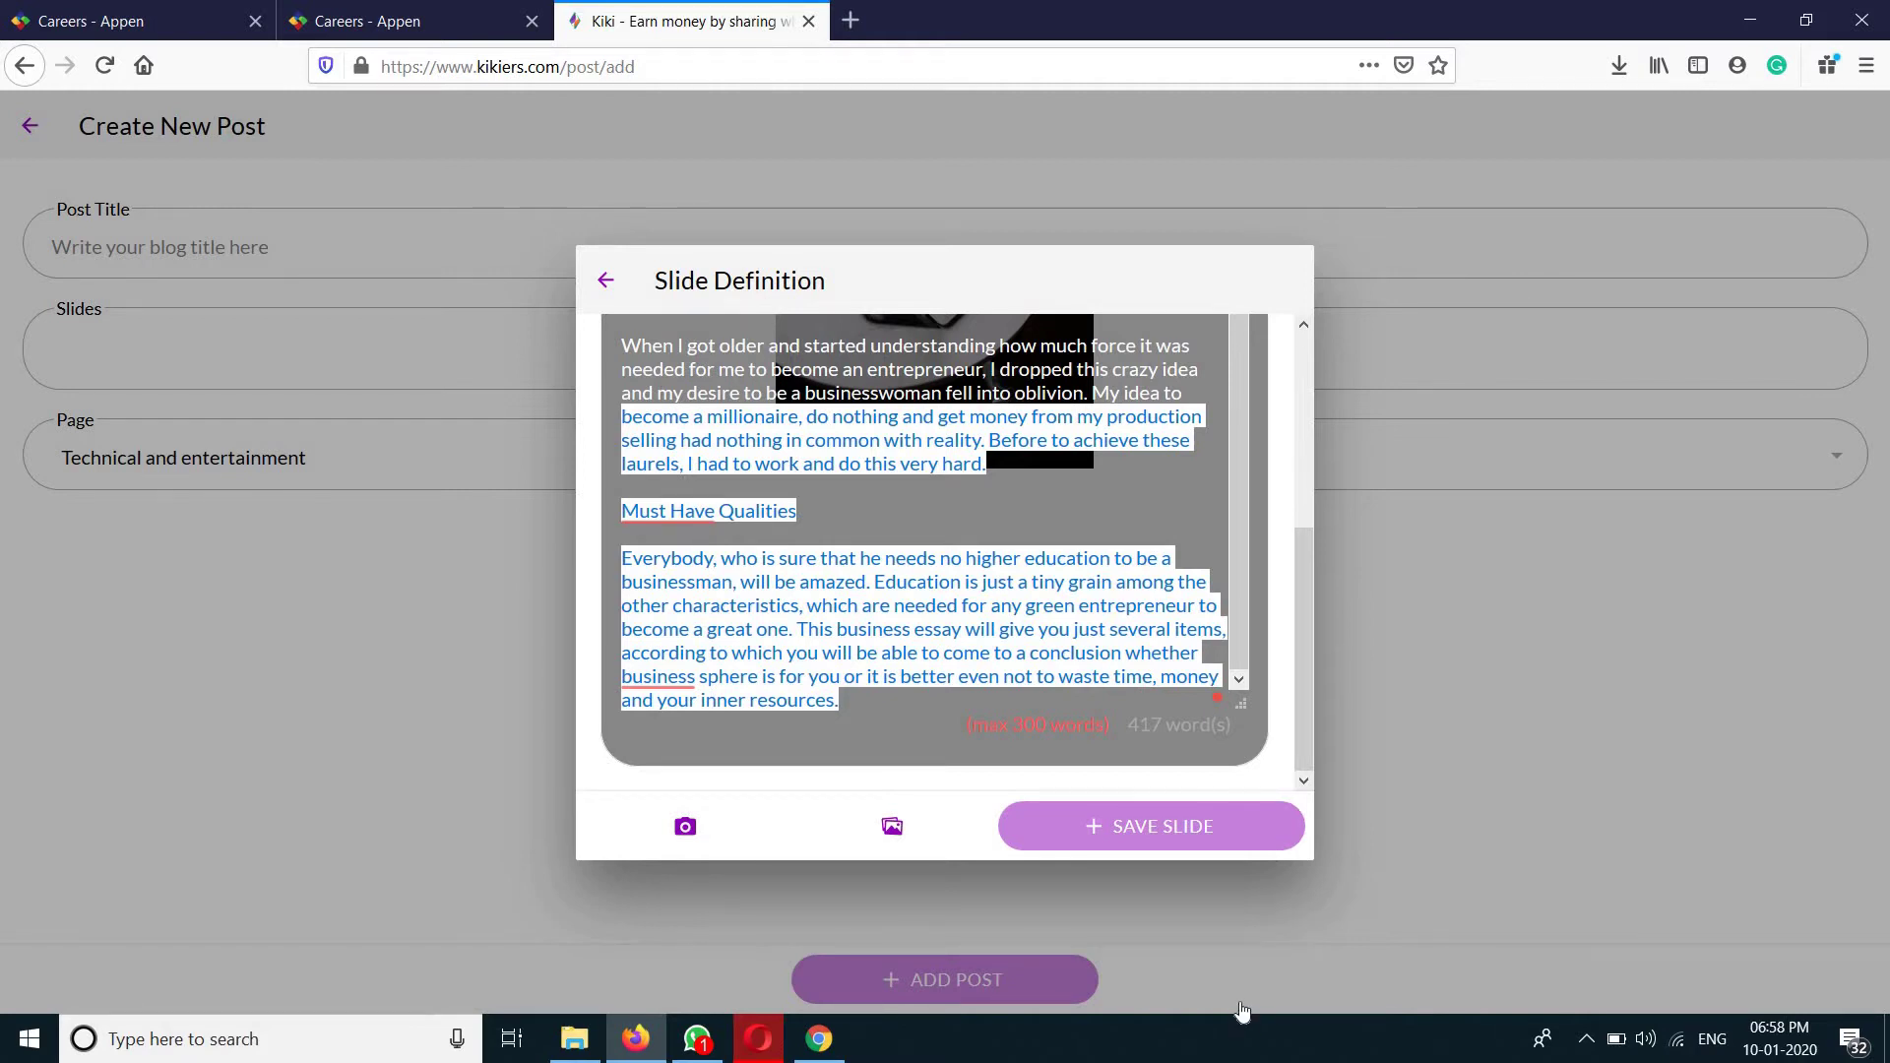
key(BackSpace)
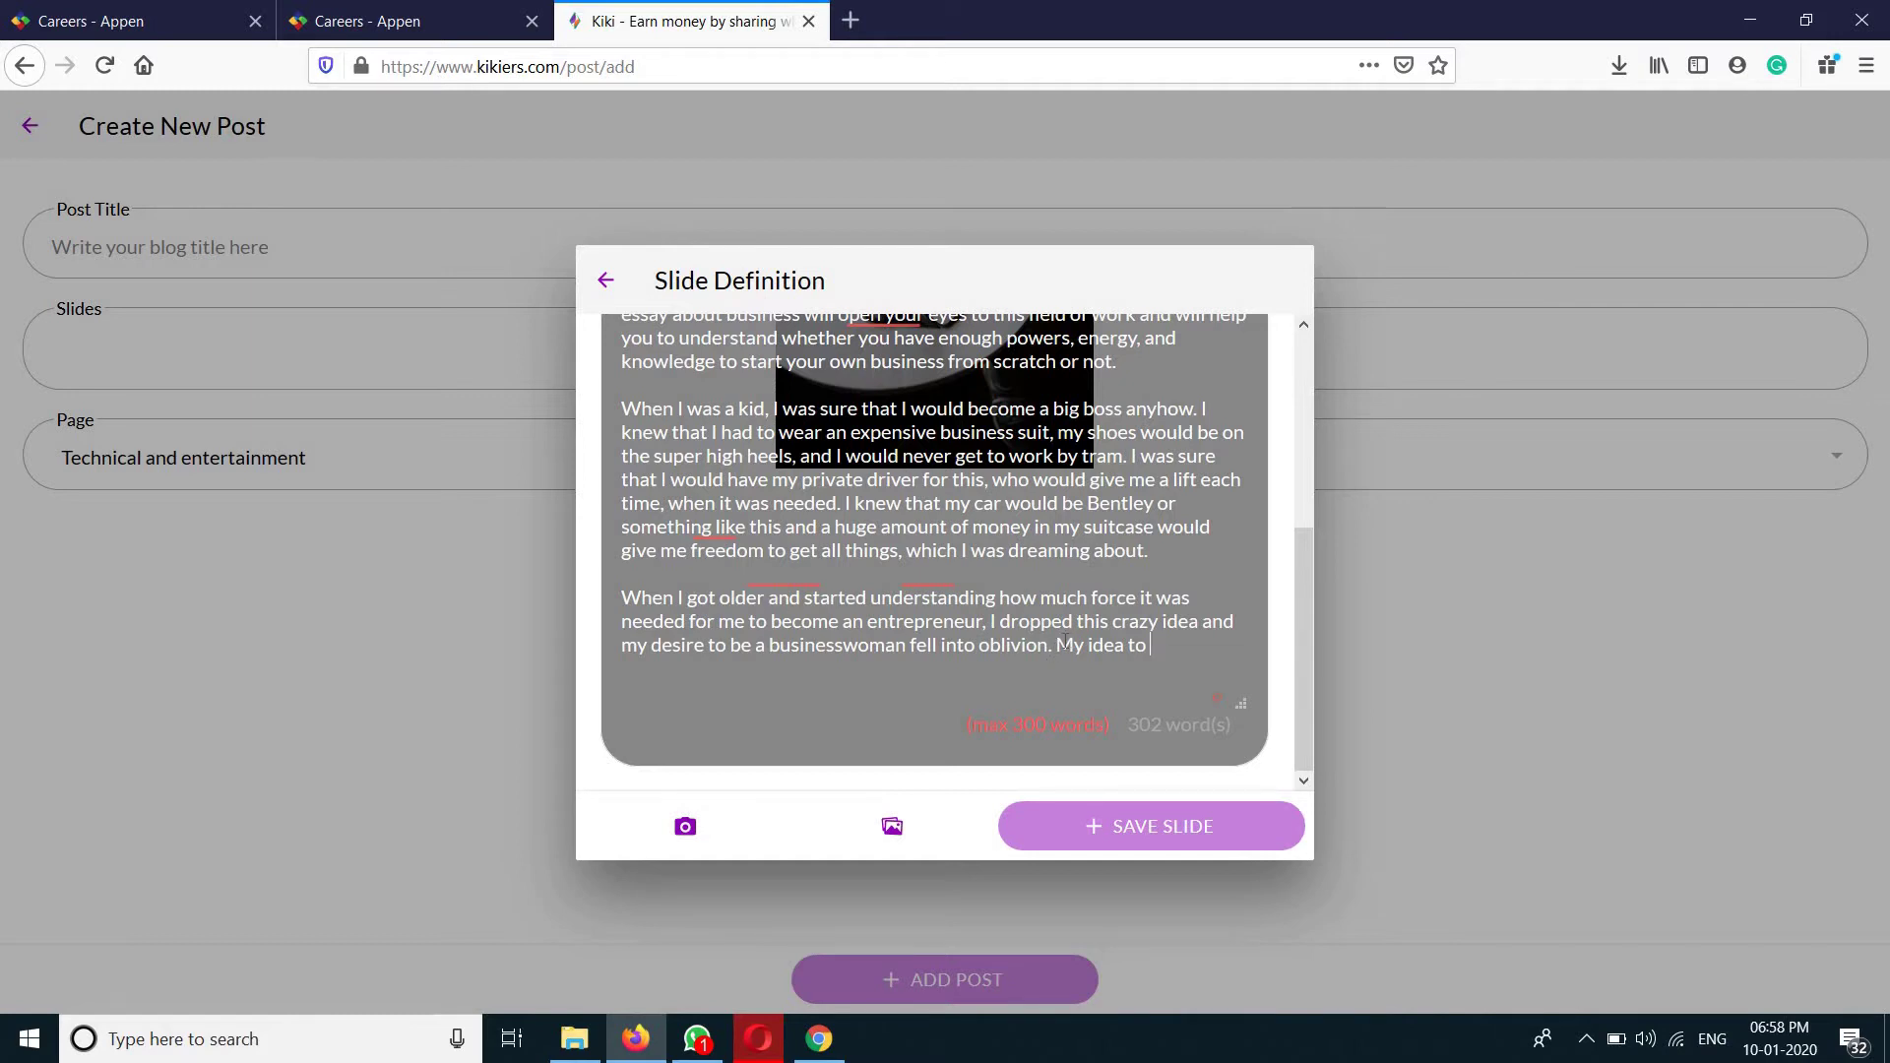
drag(1056, 644, 1296, 680)
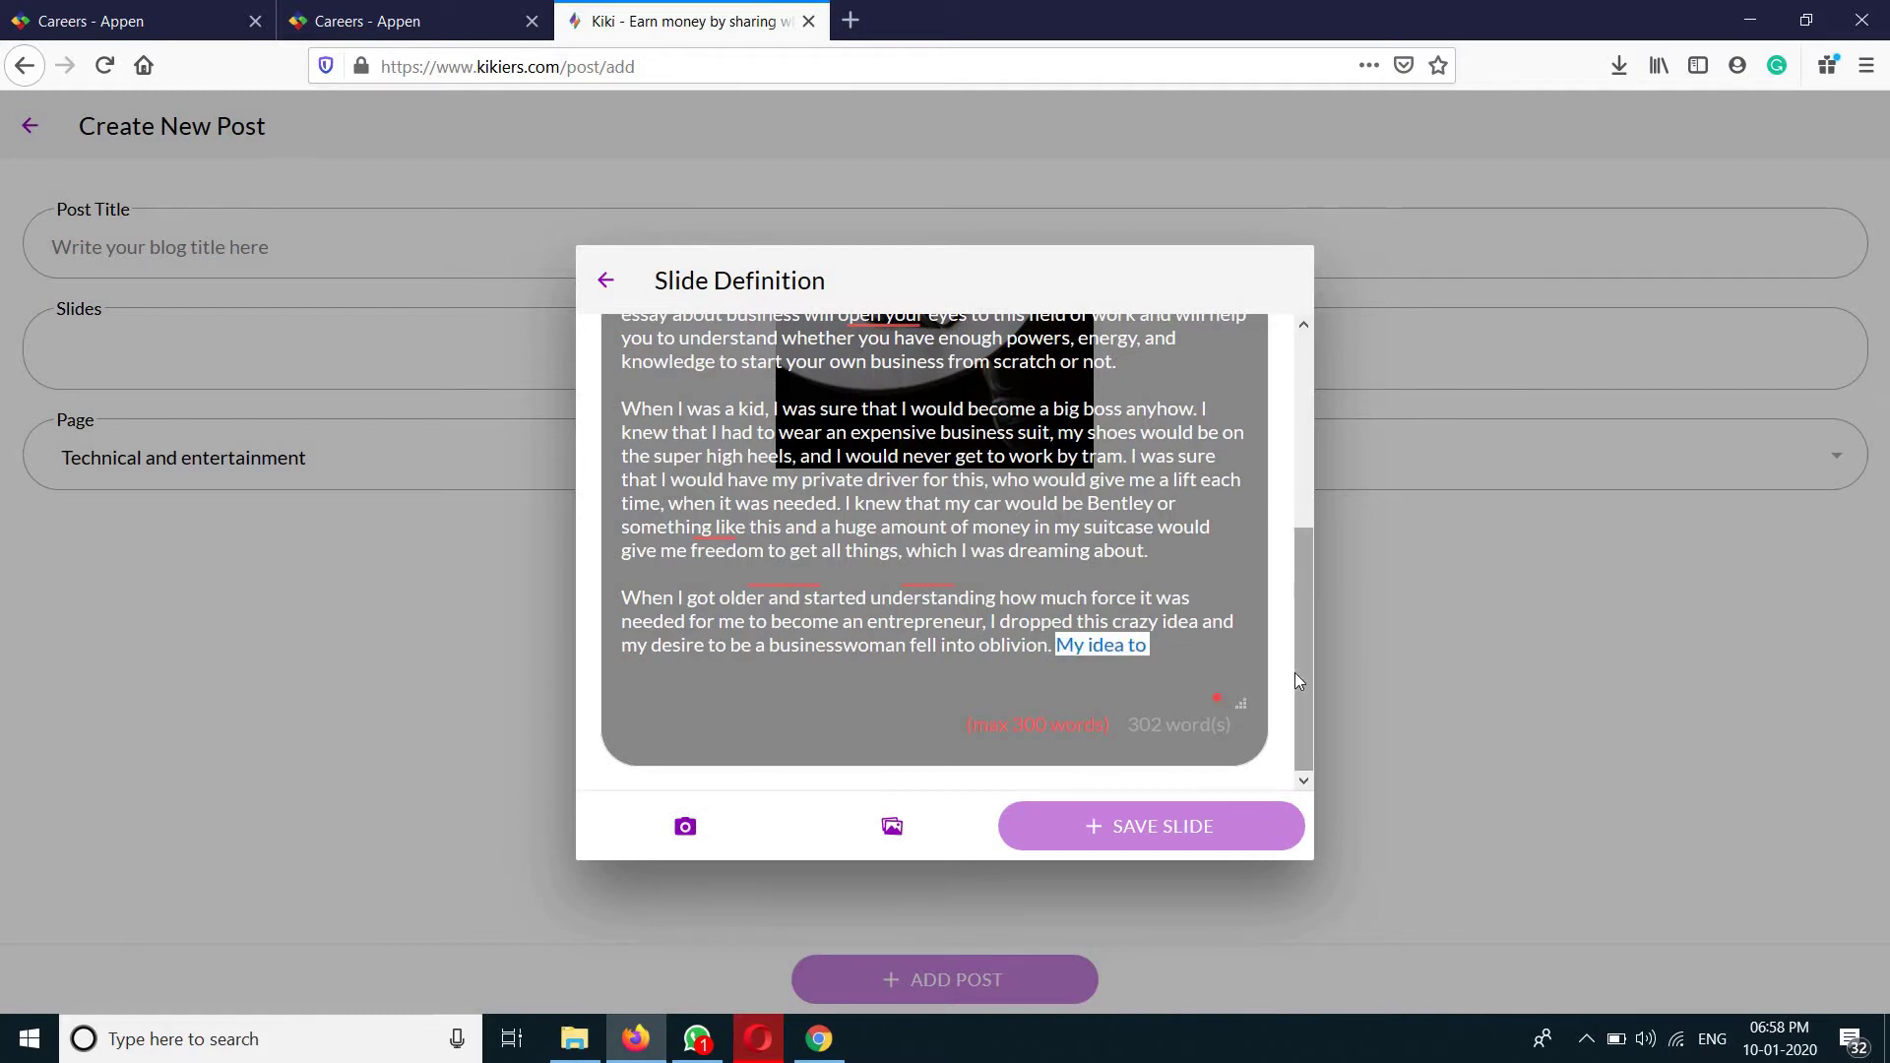
key(BackSpace)
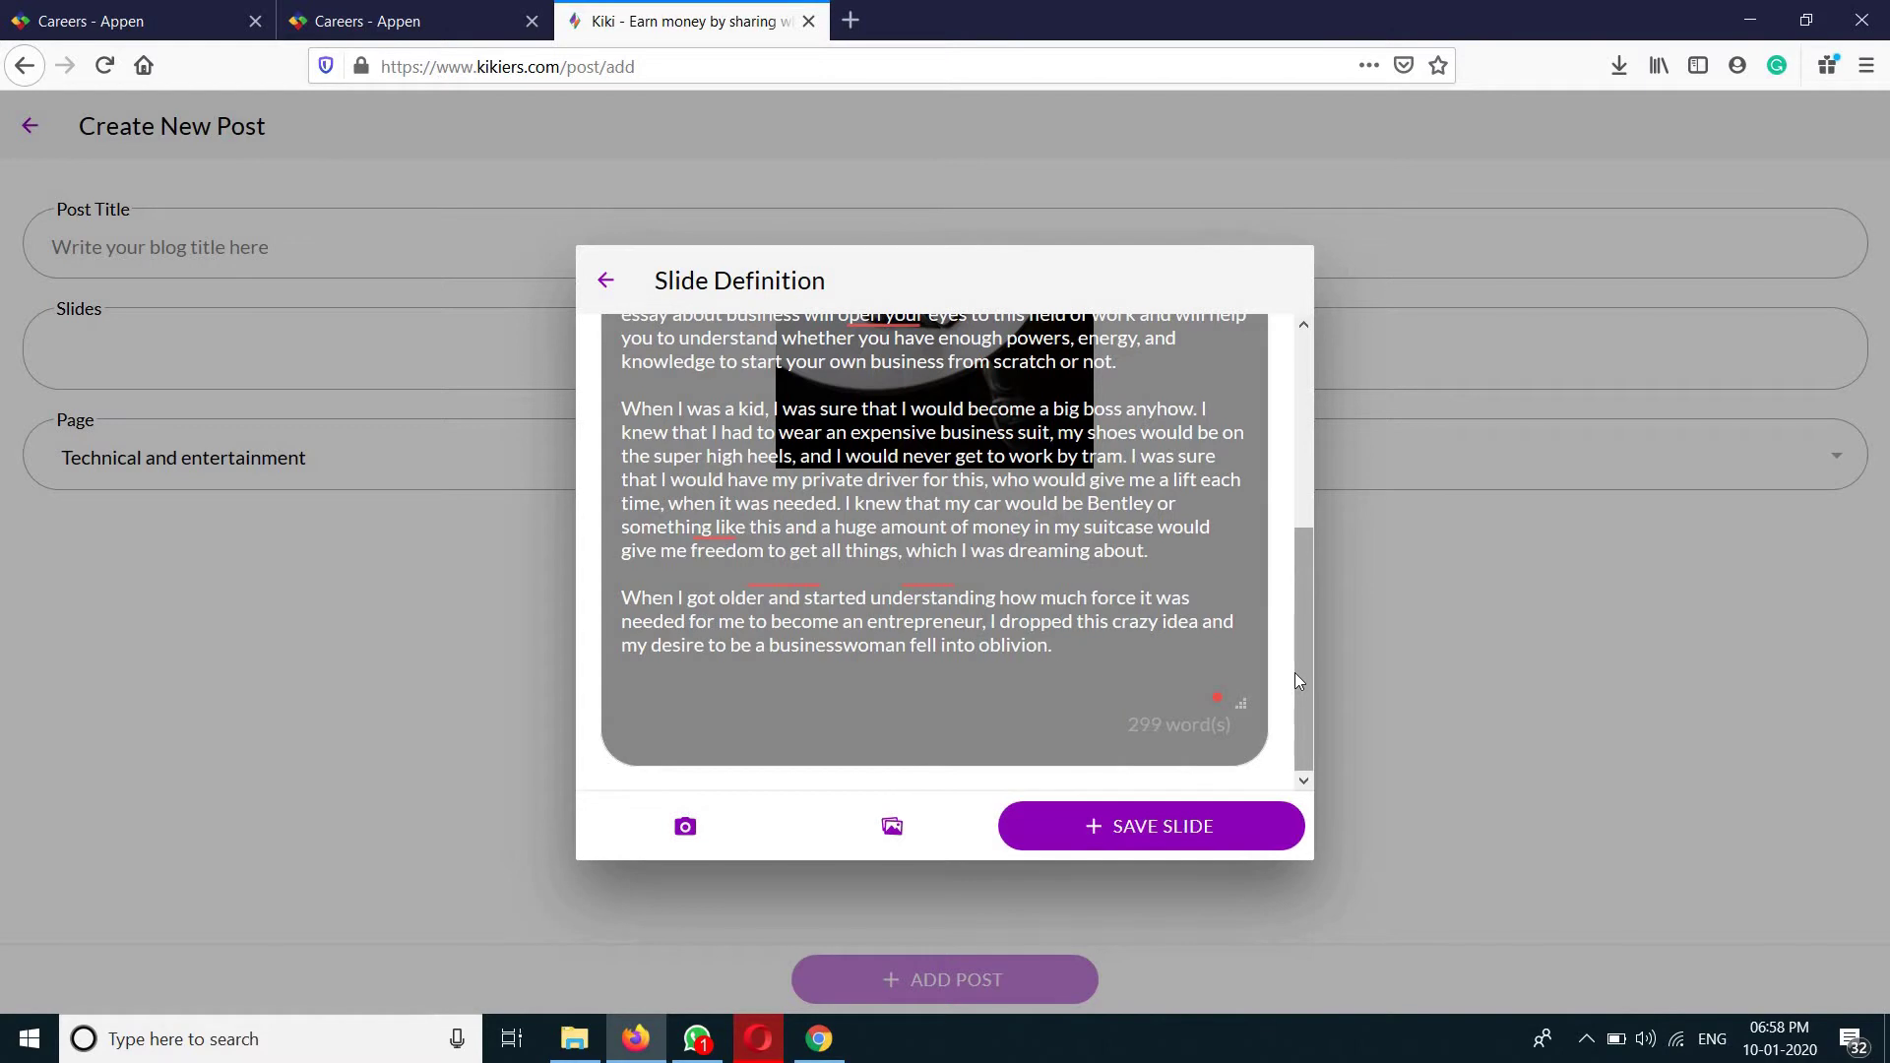
click(1180, 835)
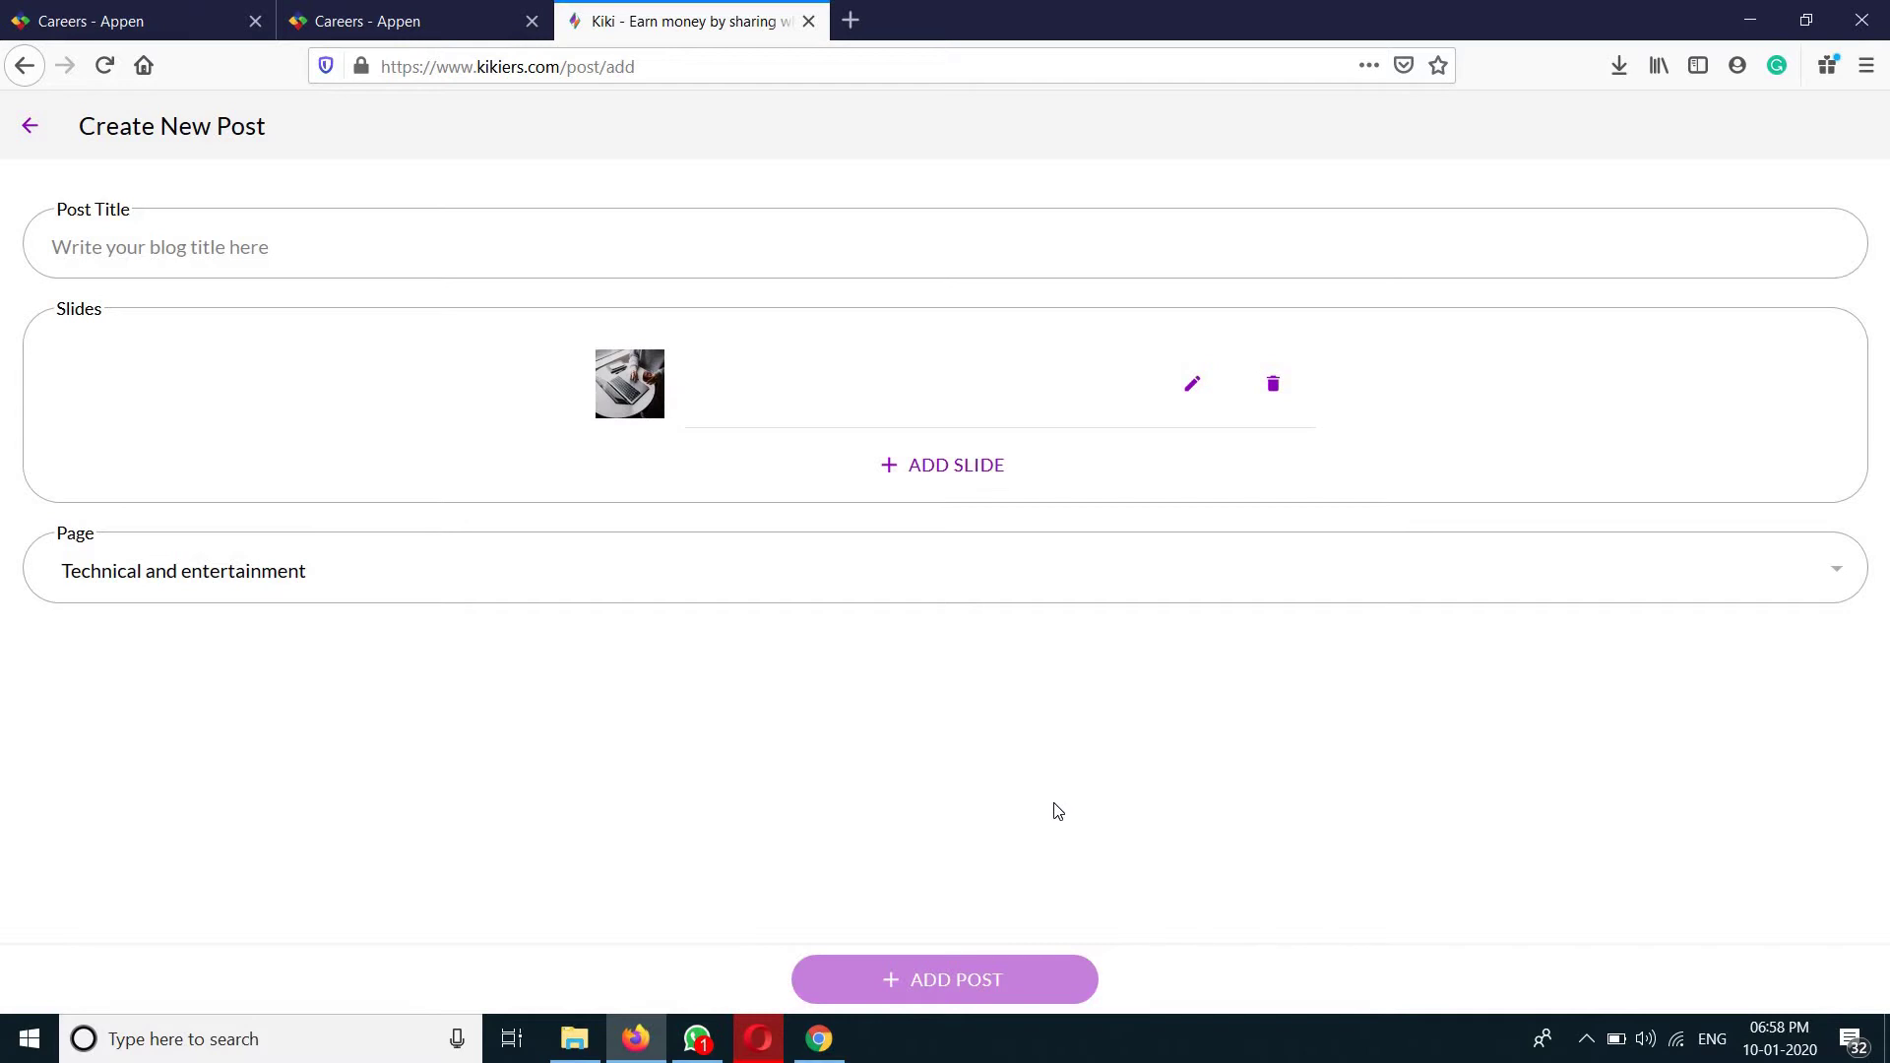
Step: Title the post "BUSINESS OPTION!" and publish it
click(388, 243)
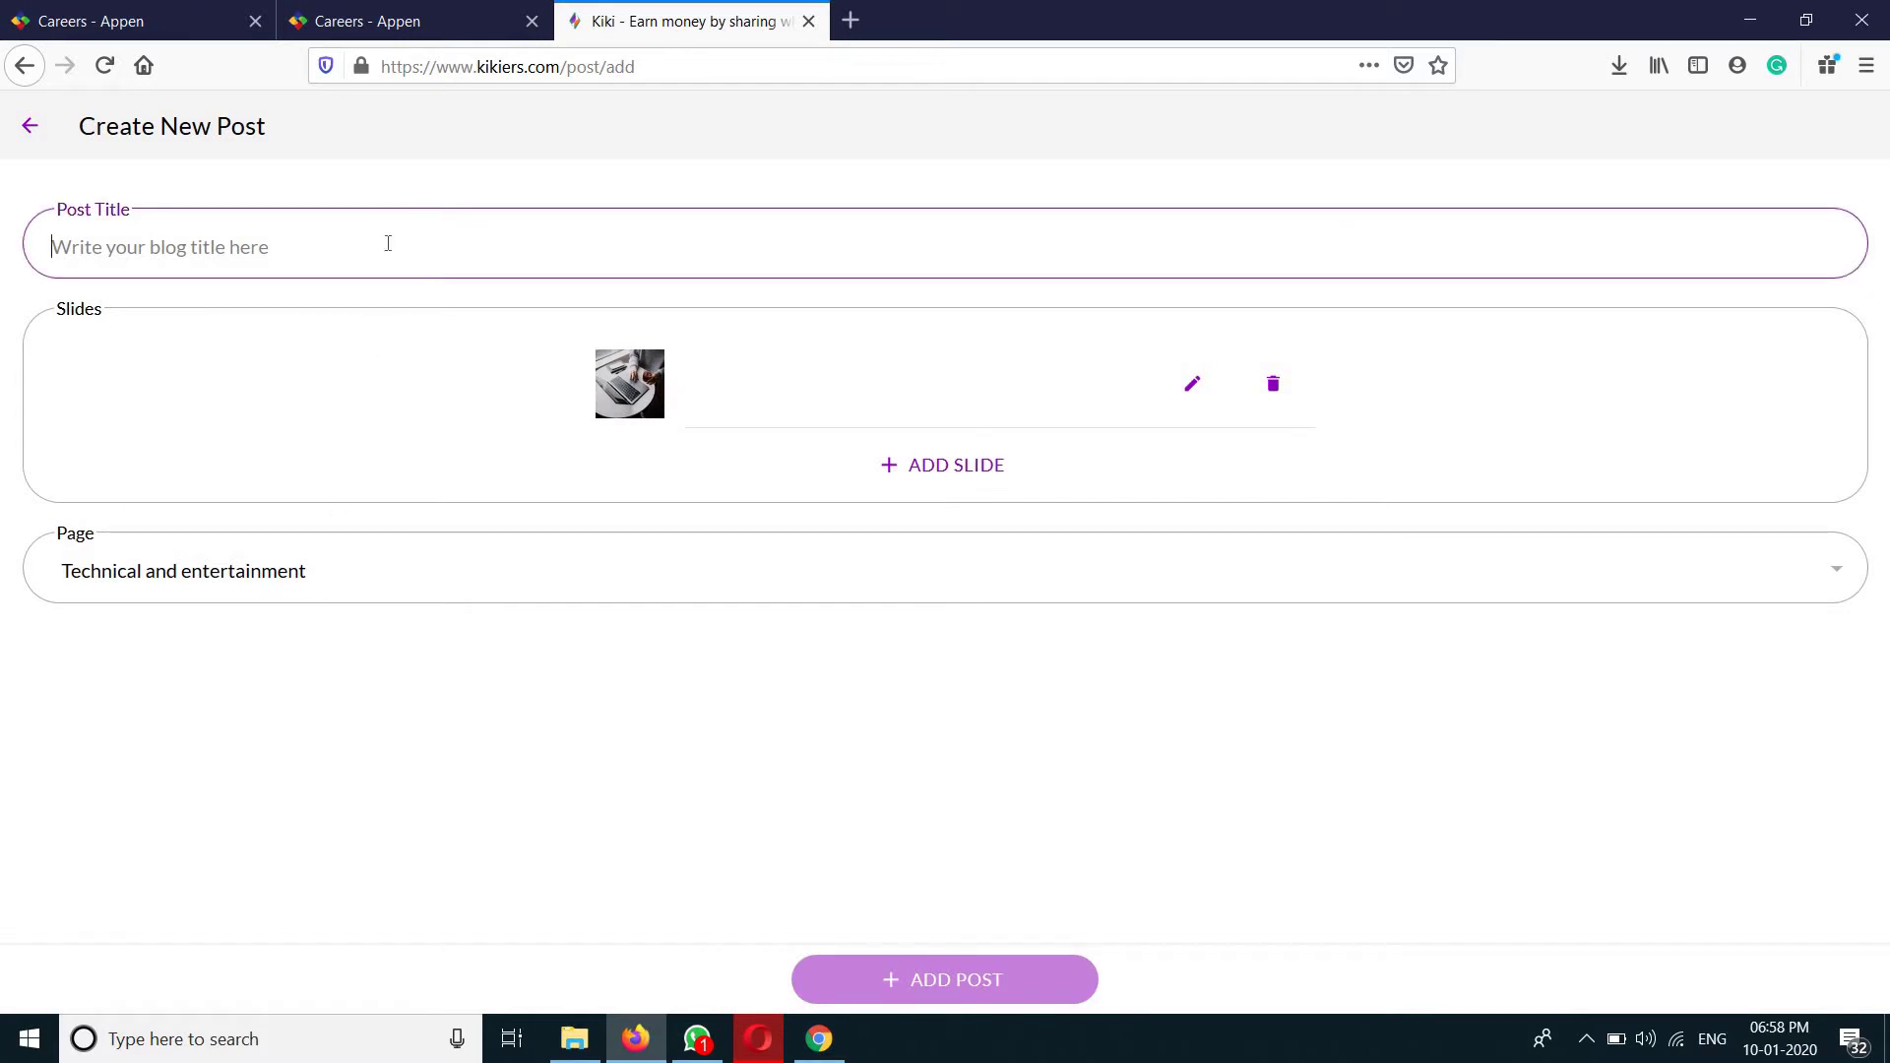
text(BUS)
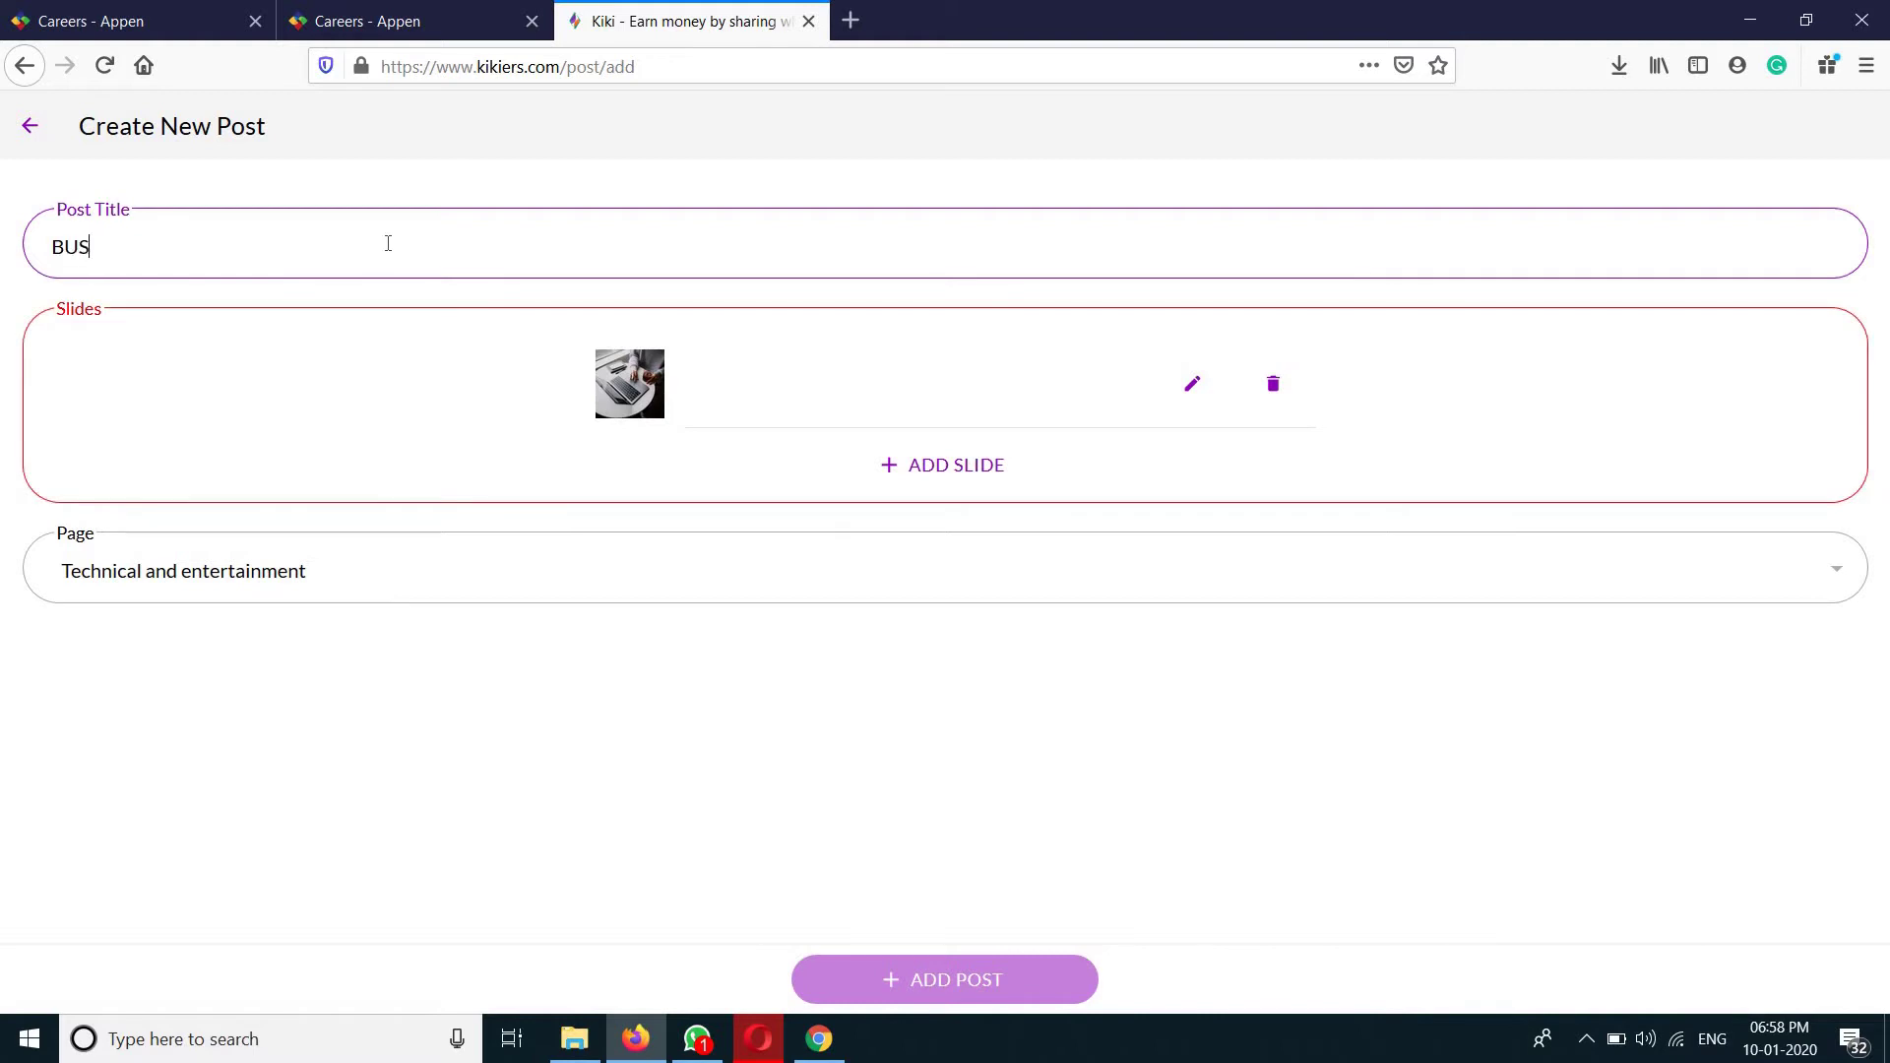
text(INESS)
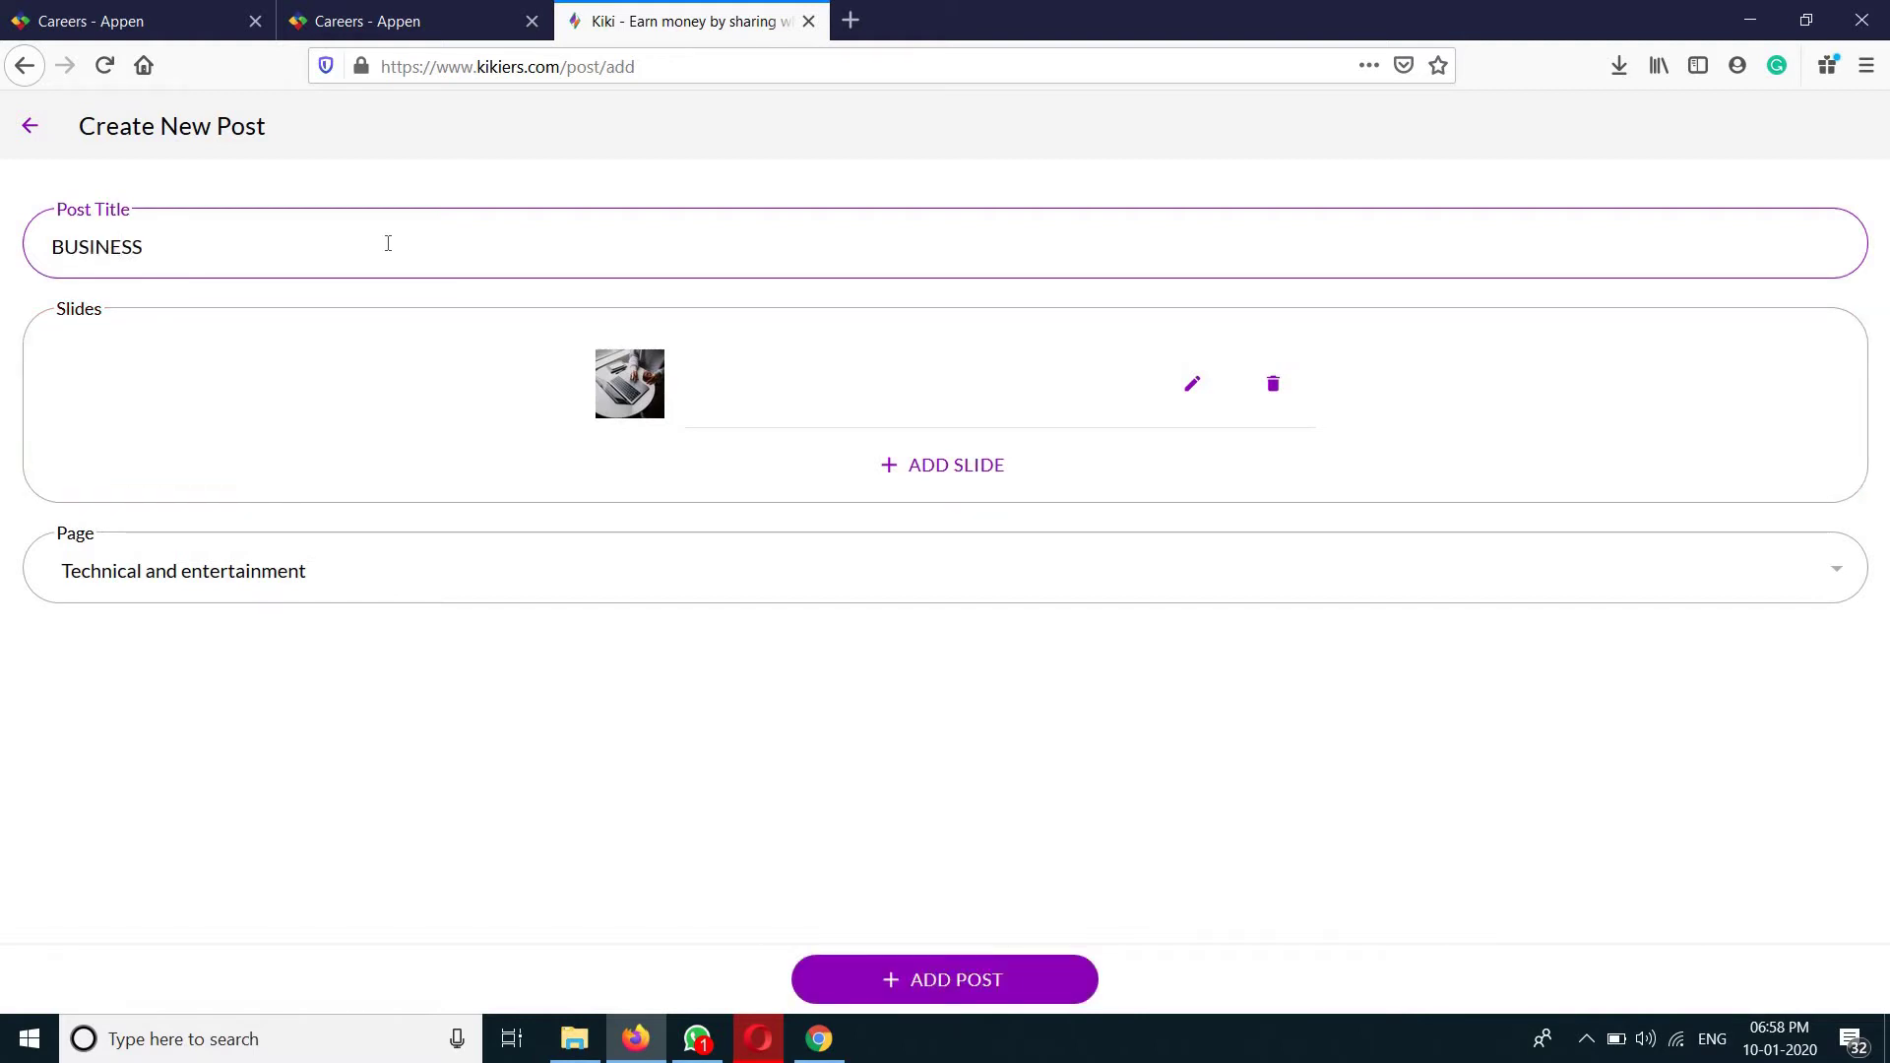
text( OPTION!)
click(941, 984)
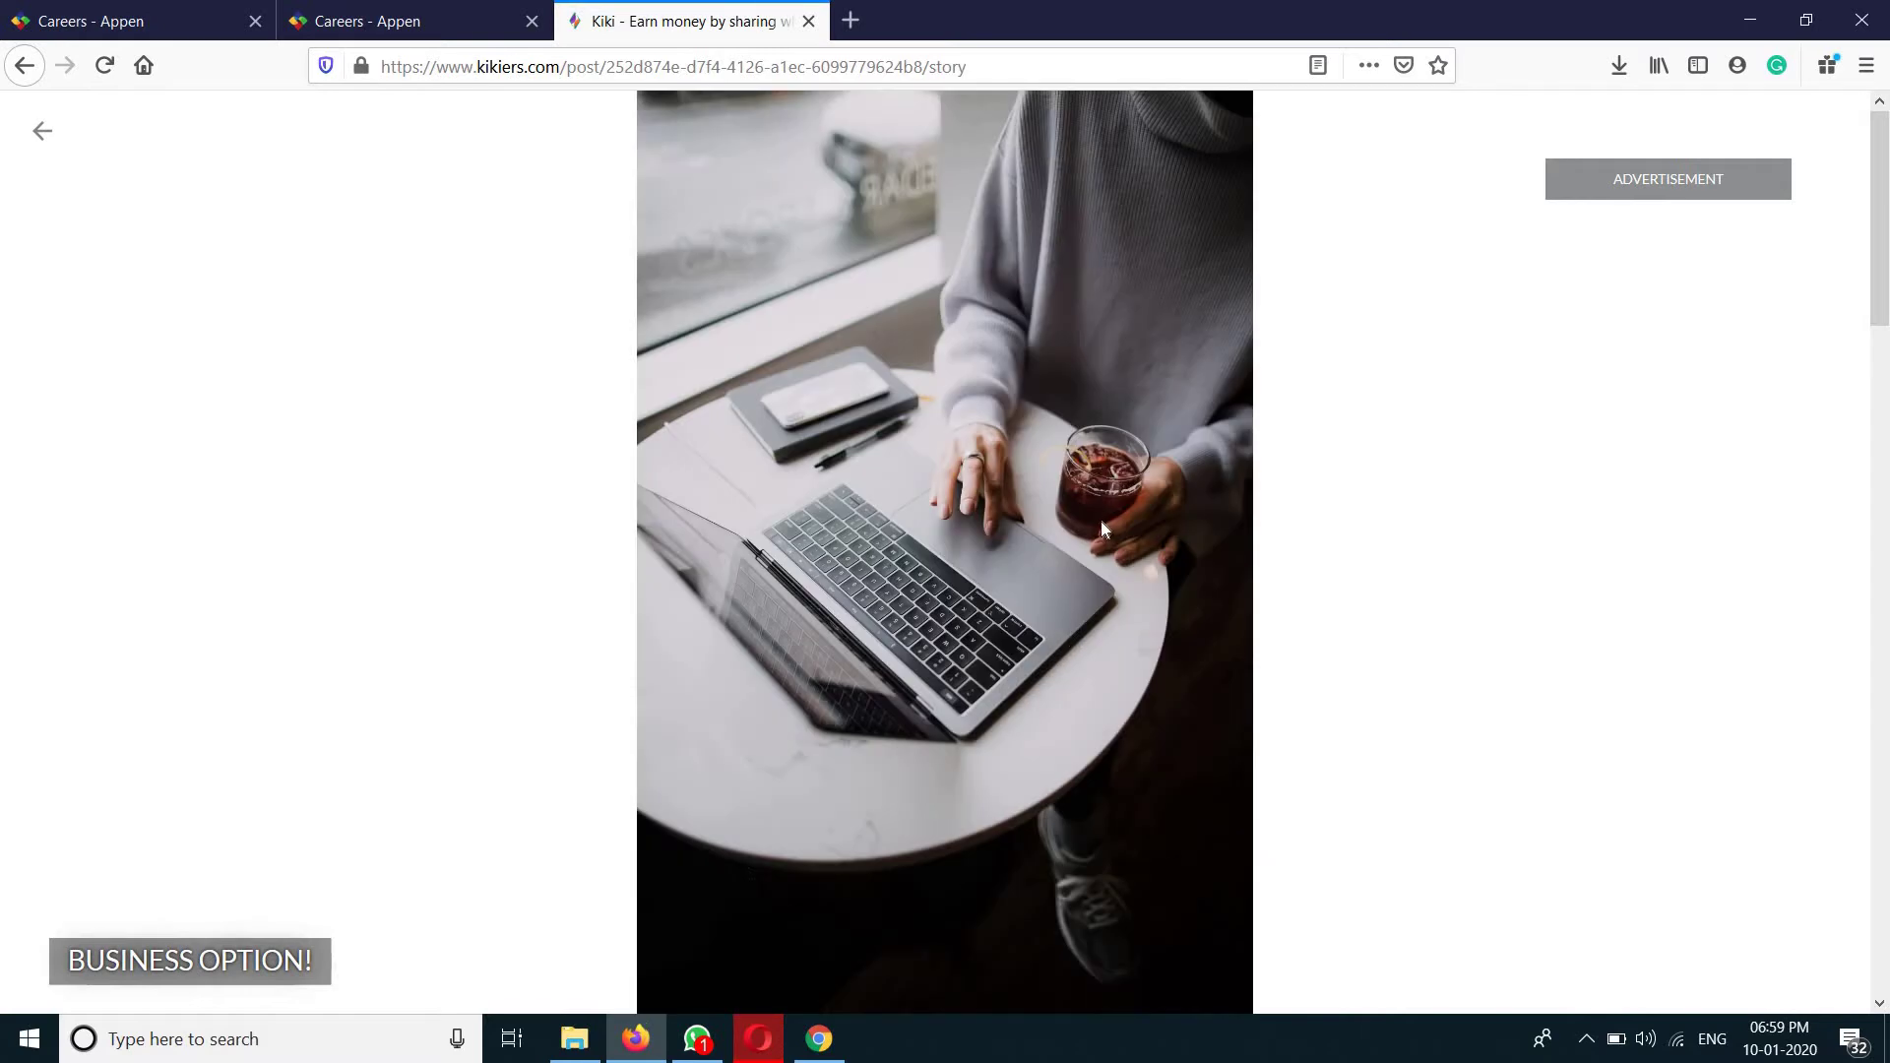
Step: Review the published post's image and full text, and return to the Revenue page
scroll(1102, 561, down, 5)
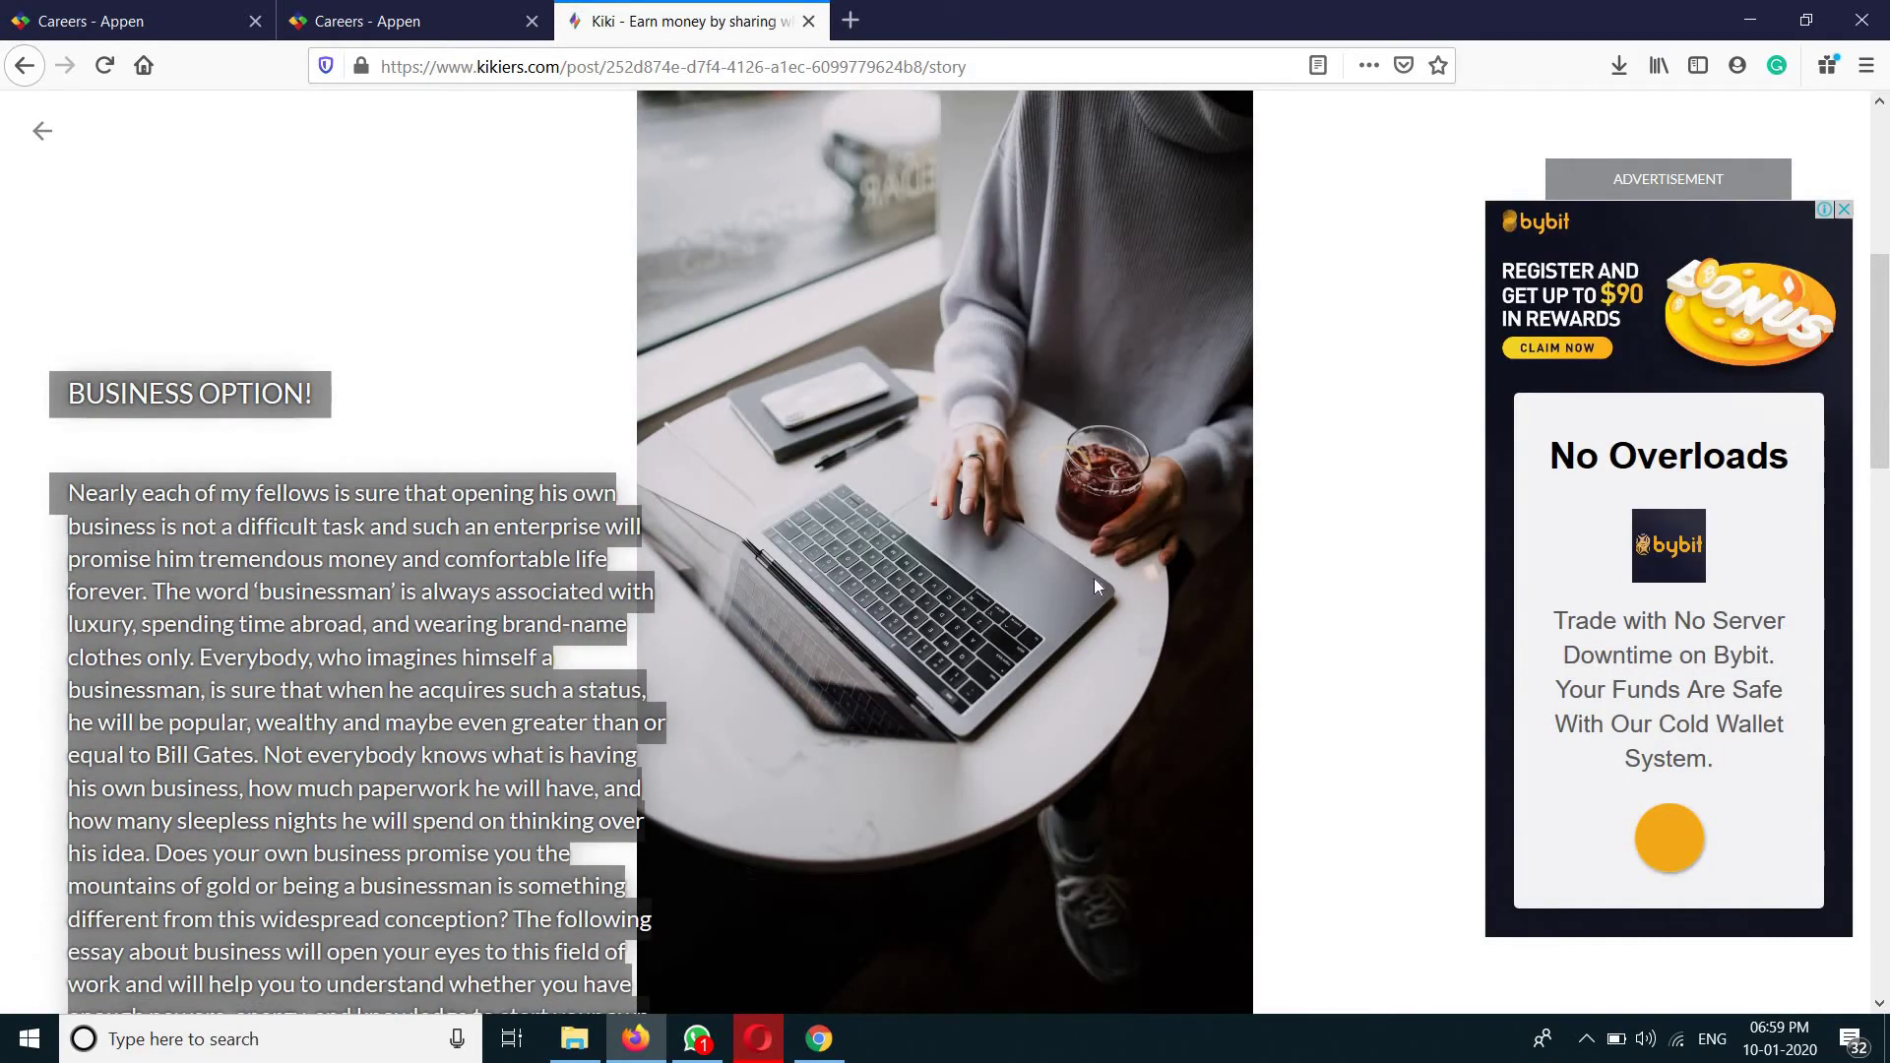
scroll(1095, 580, down, 7)
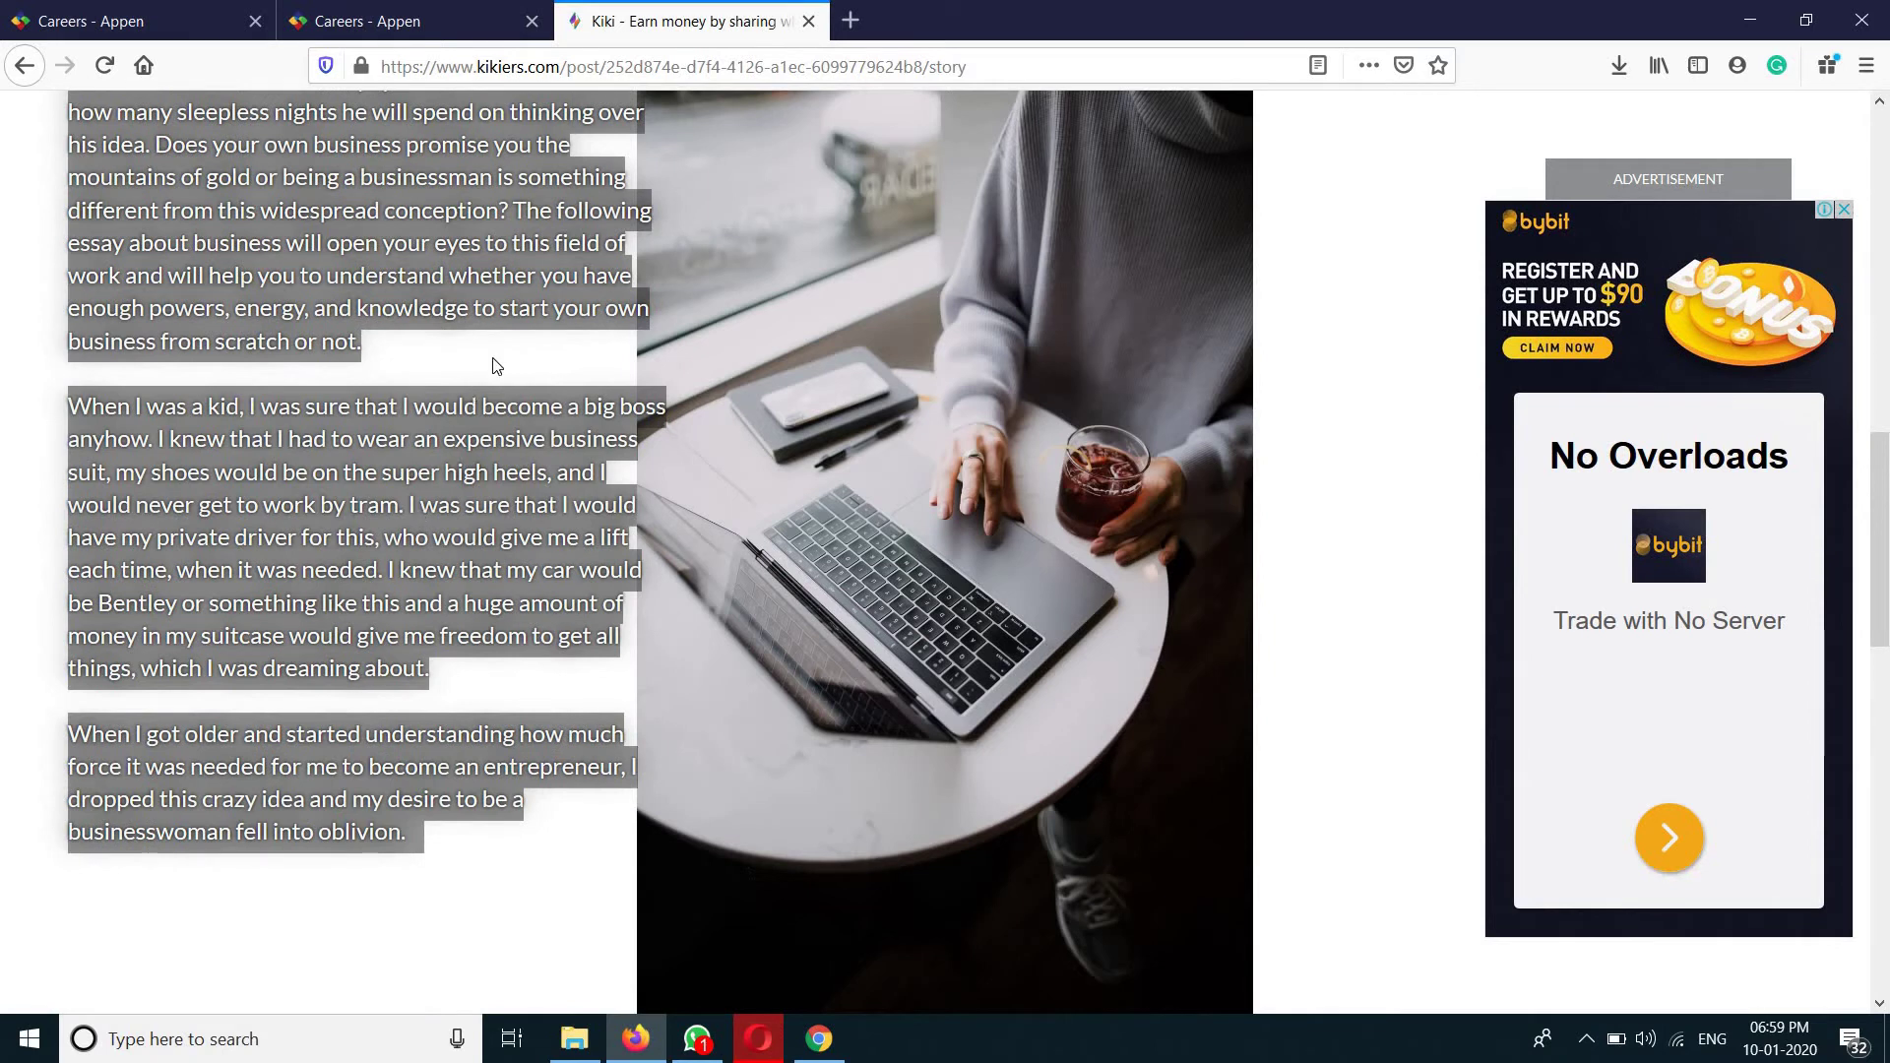
scroll(913, 629, up, 10)
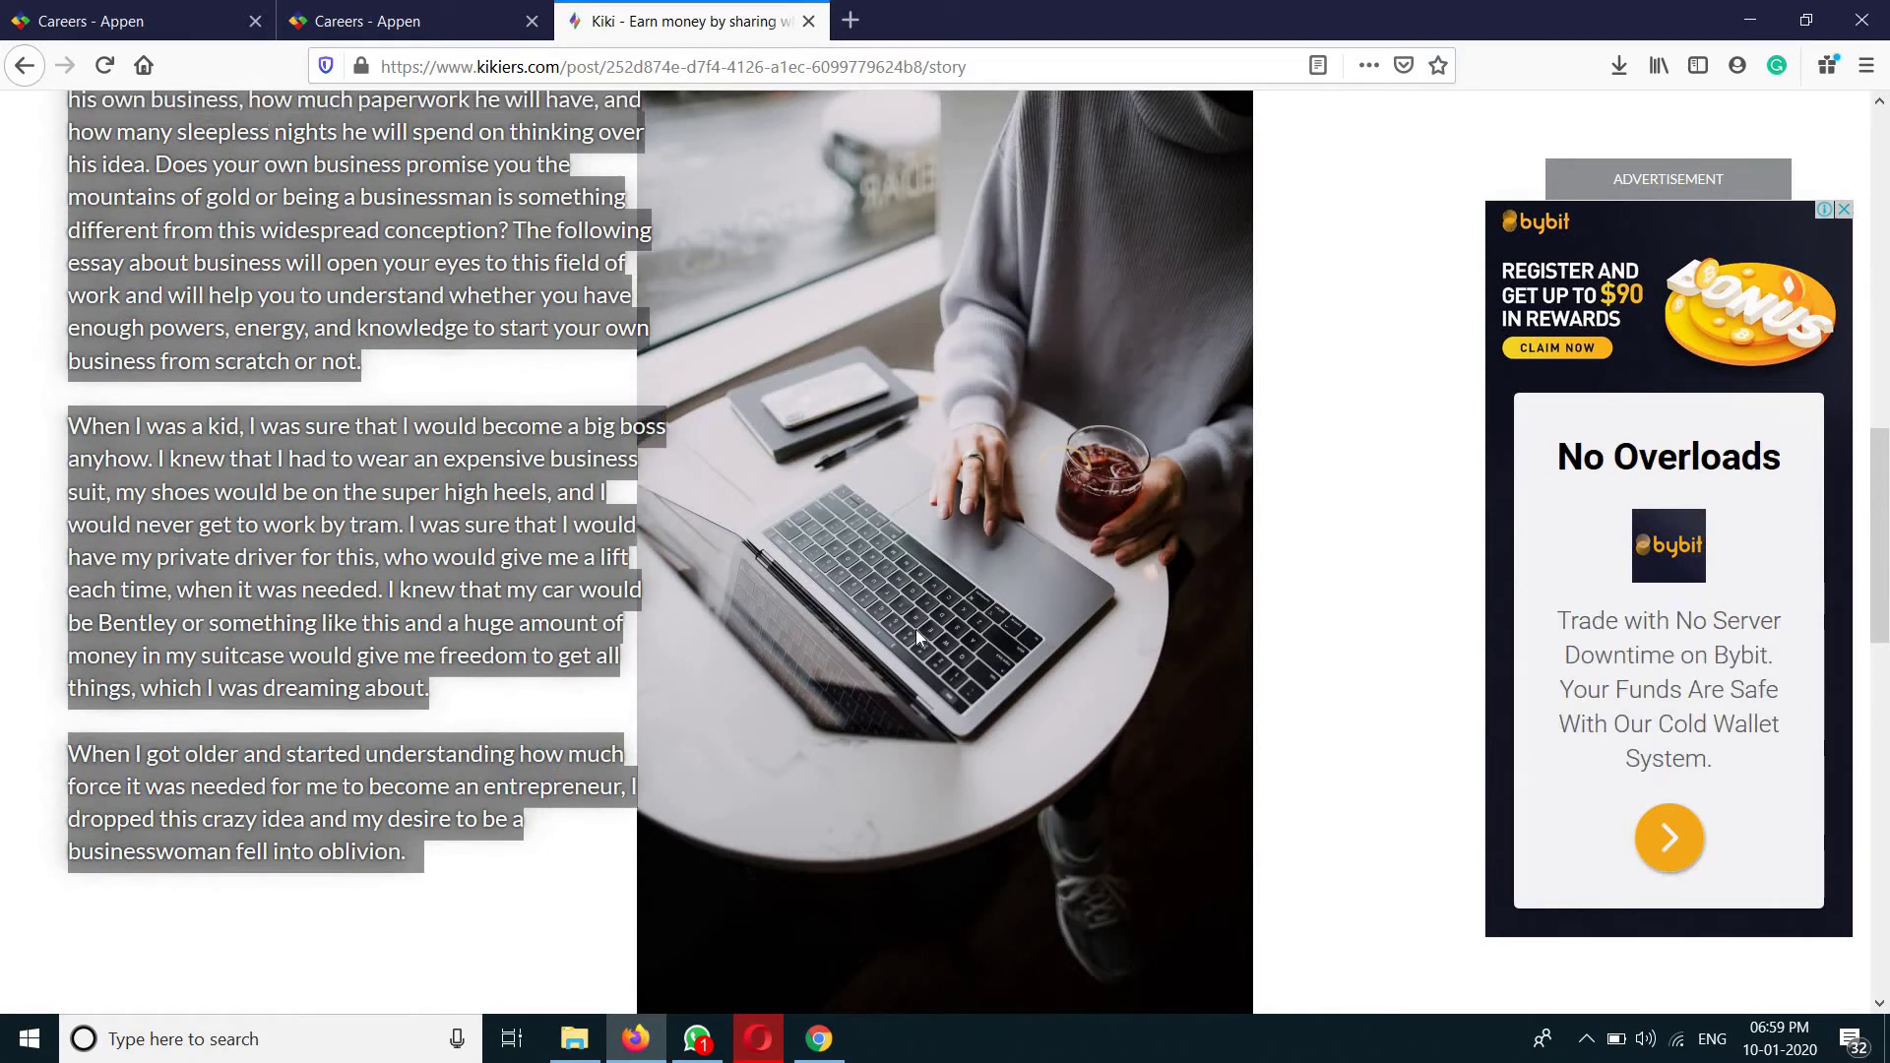
scroll(891, 624, up, 3)
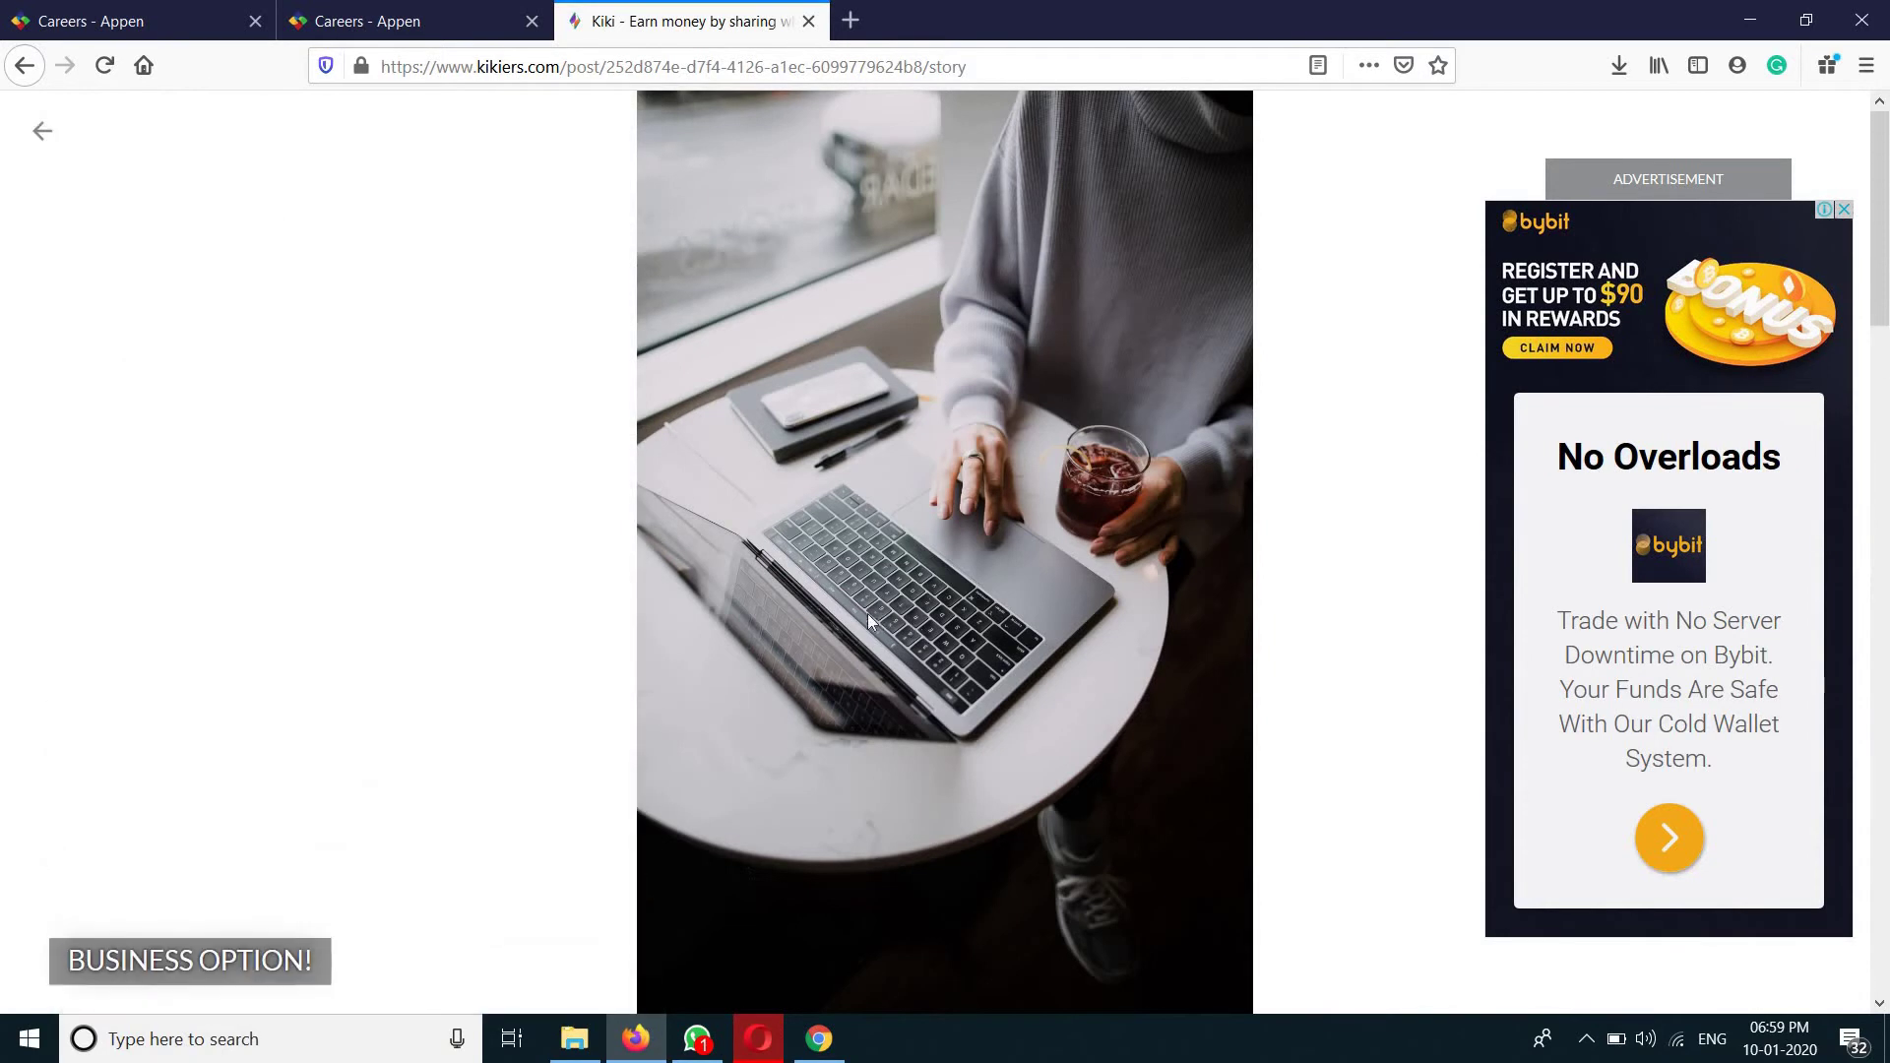
click(35, 143)
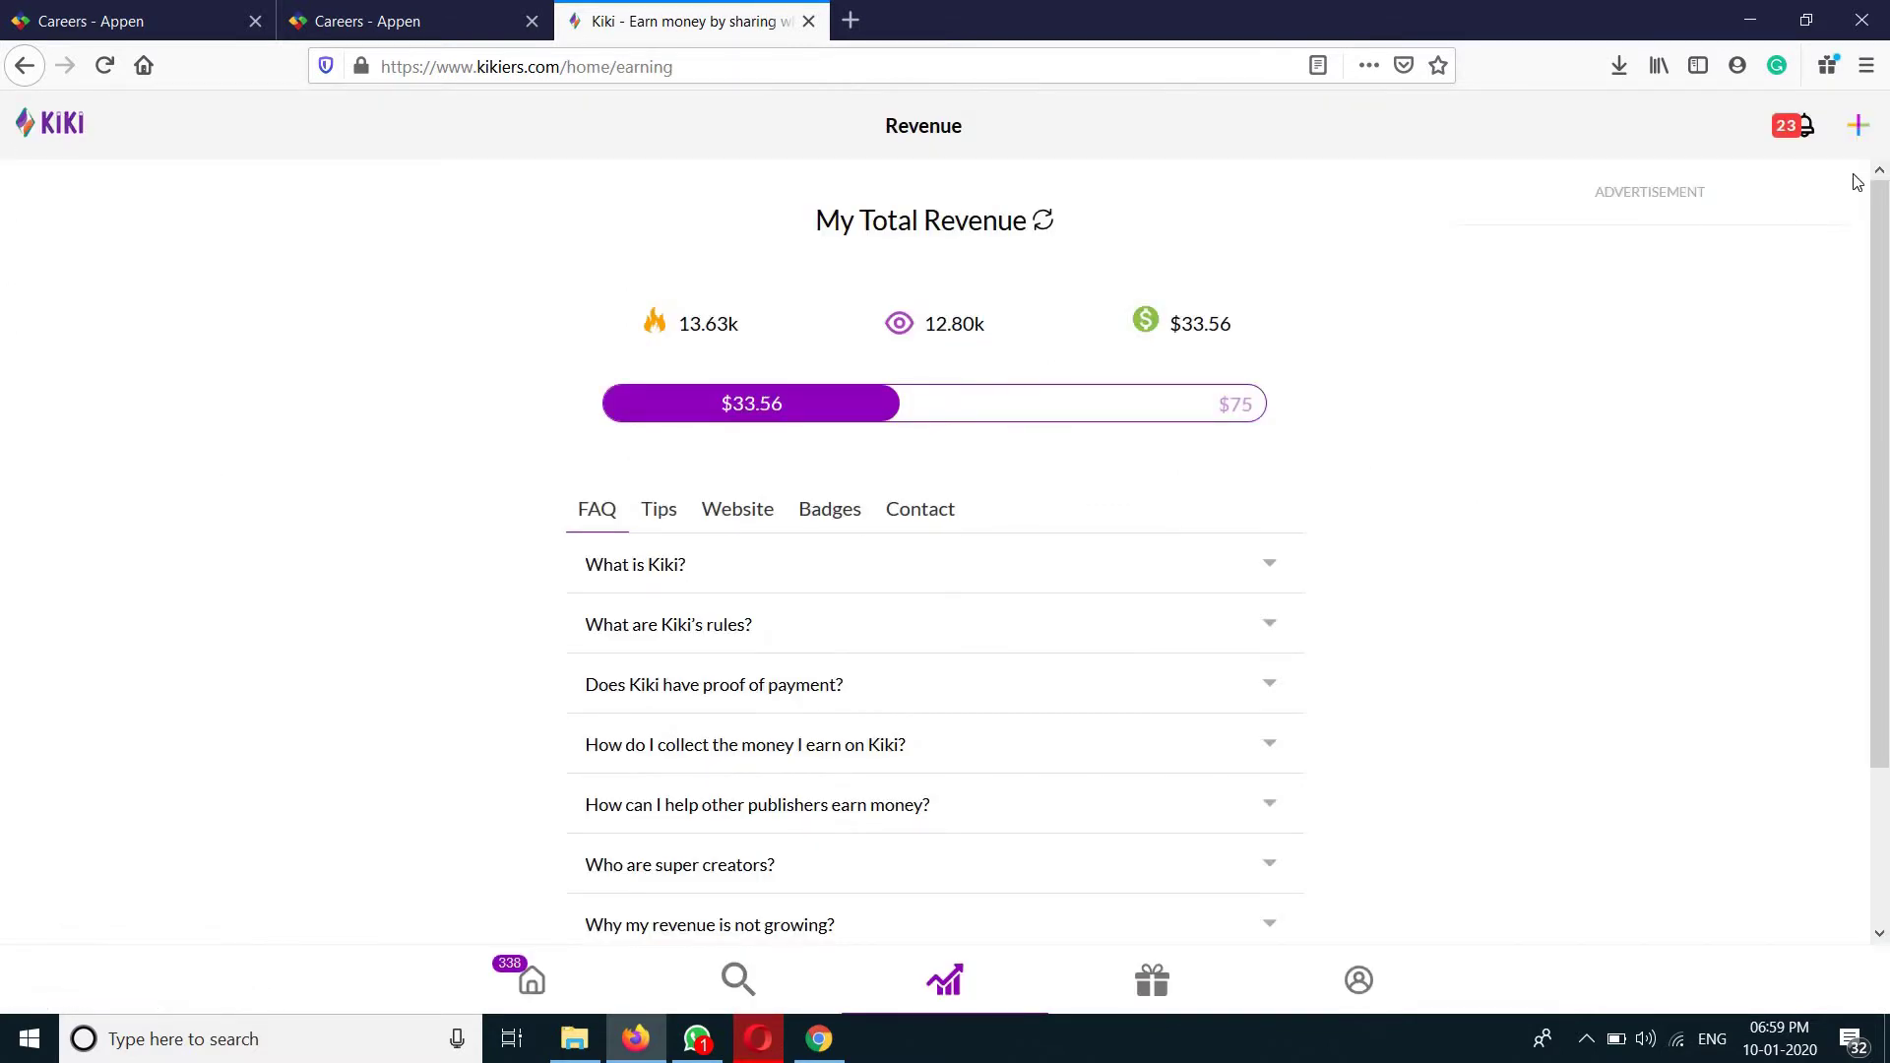
Step: Create another post with the point-earning Post option and assign it to the Technical and entertainment page
click(1856, 129)
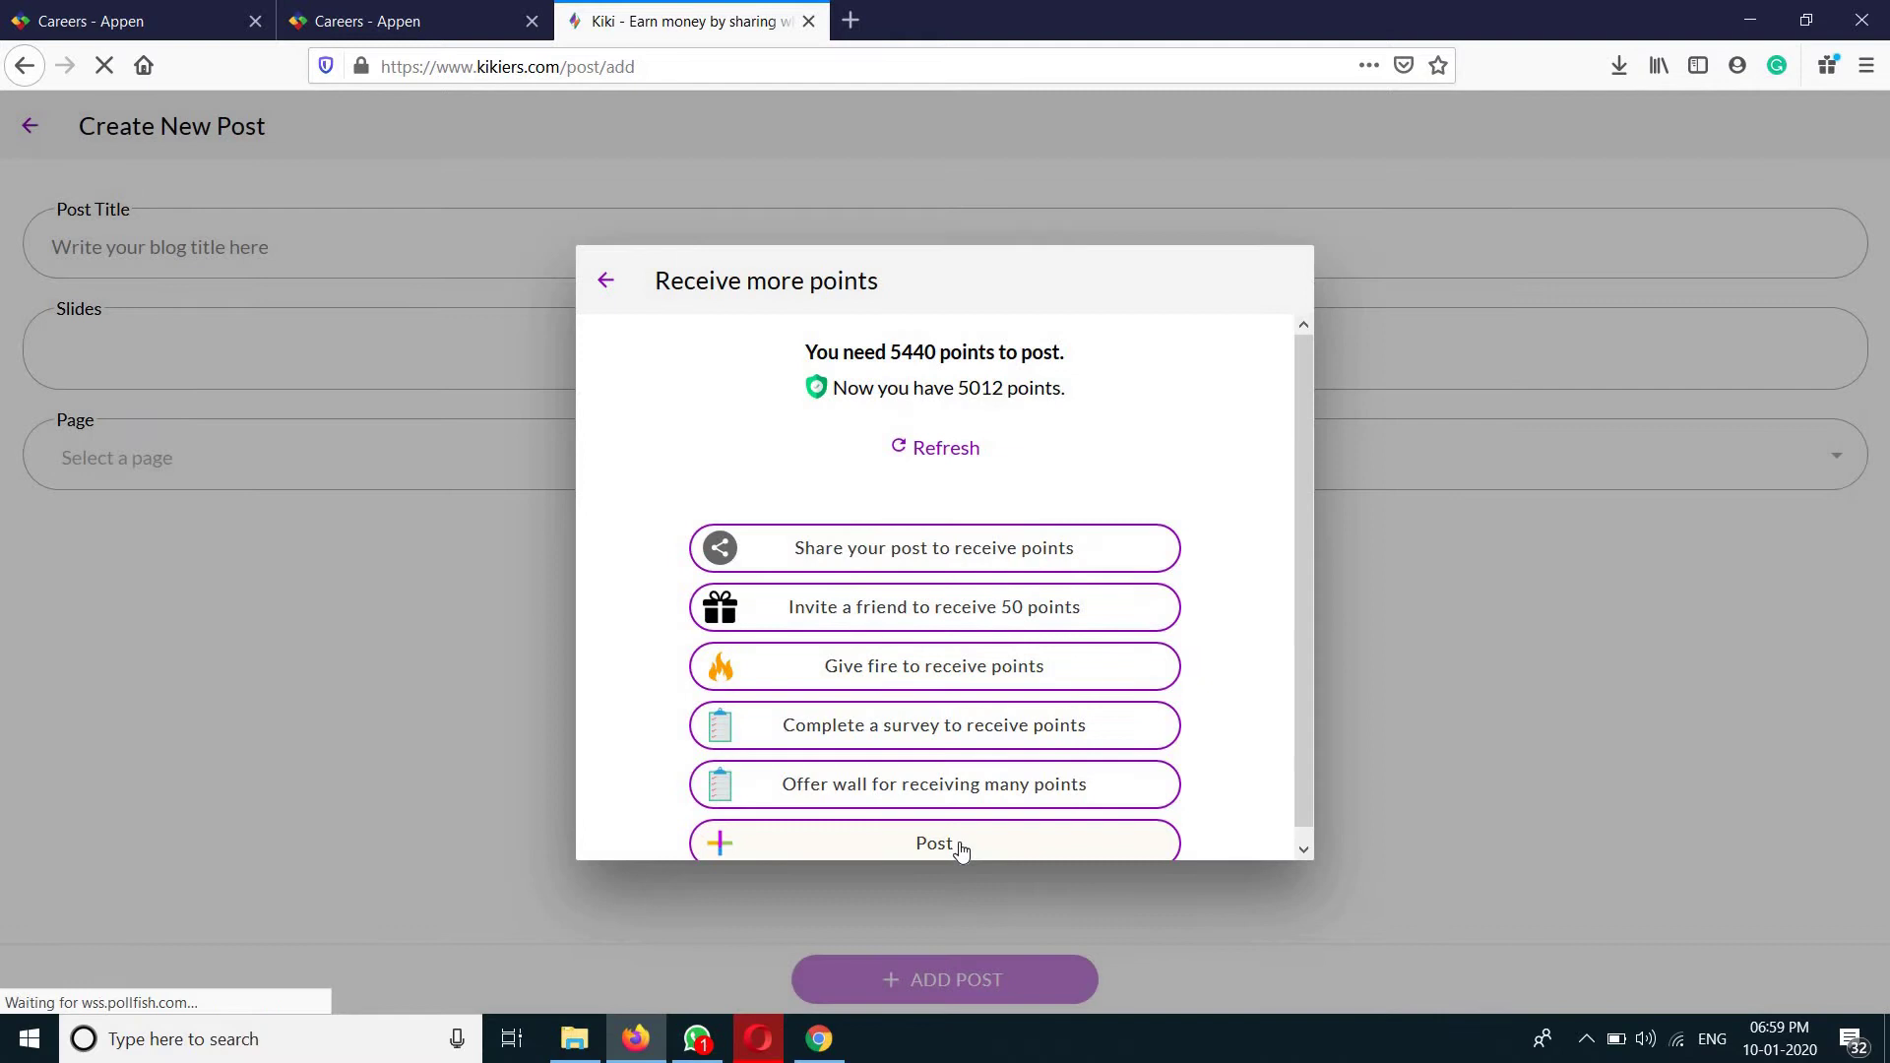
click(962, 850)
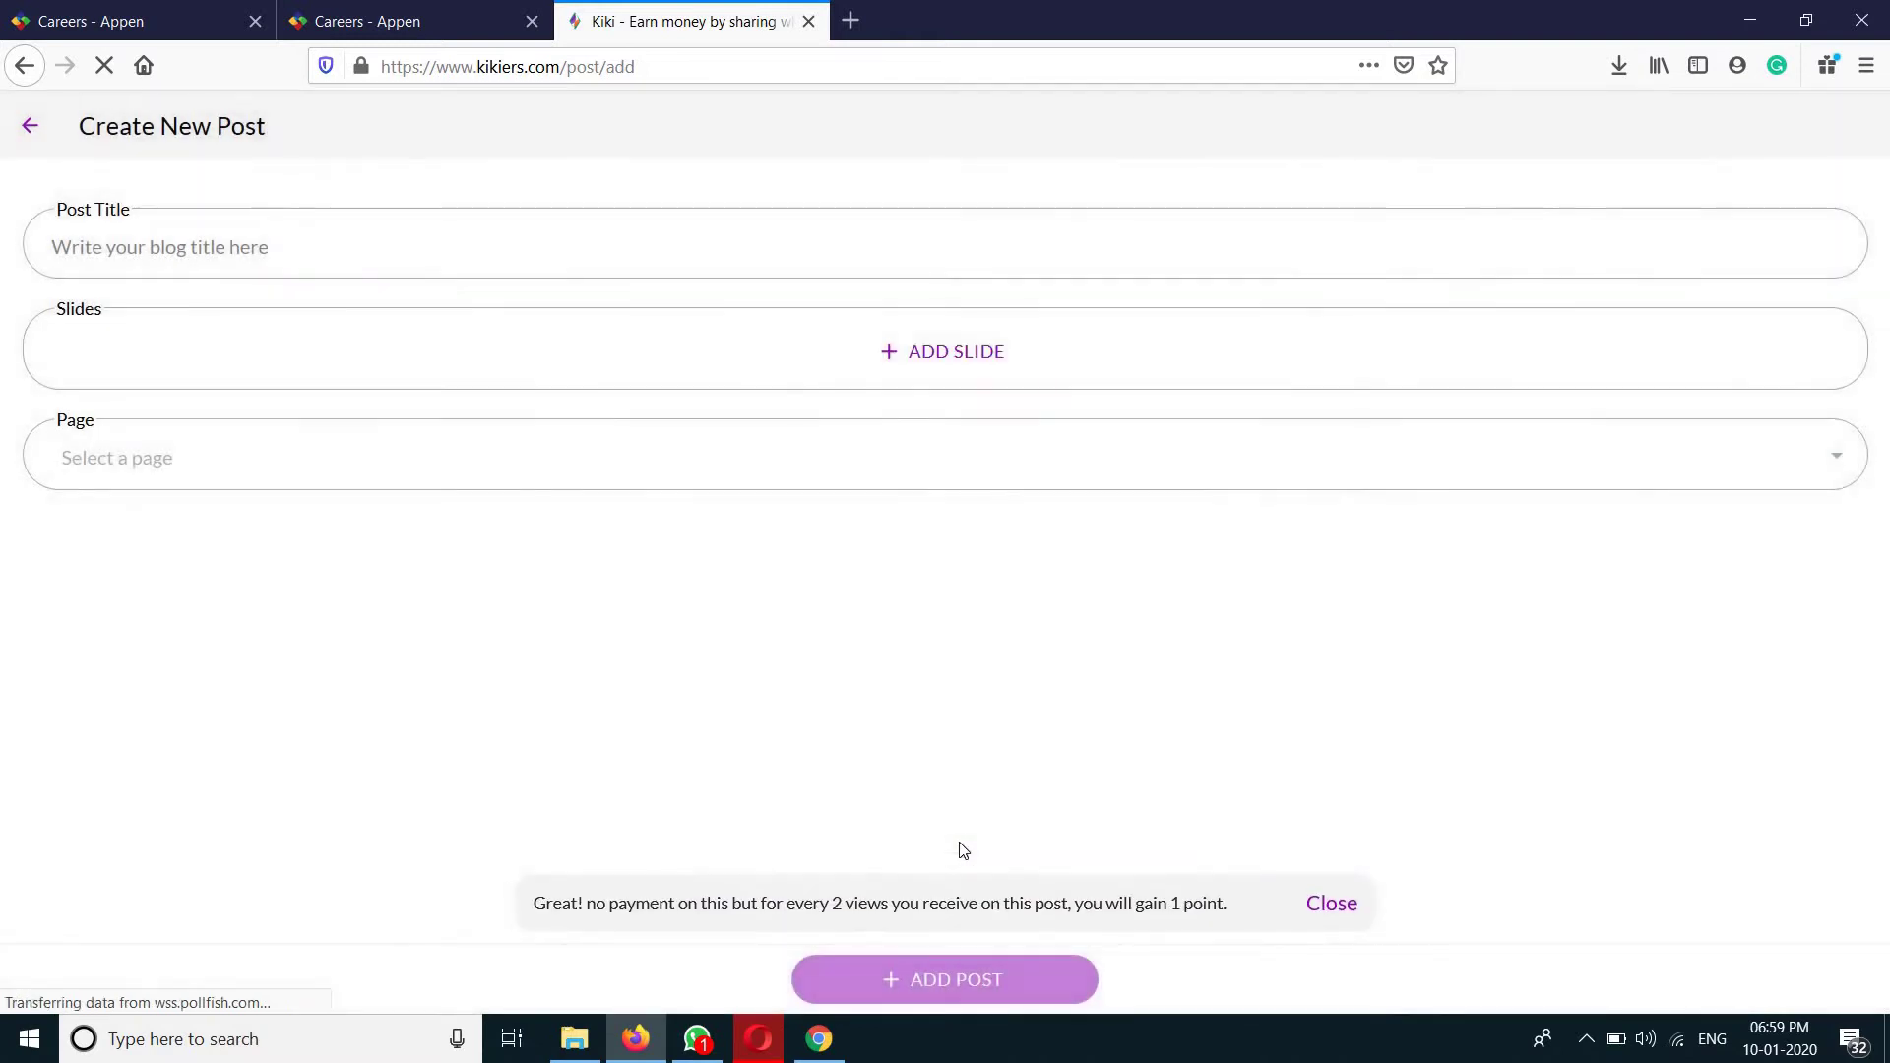
click(1826, 459)
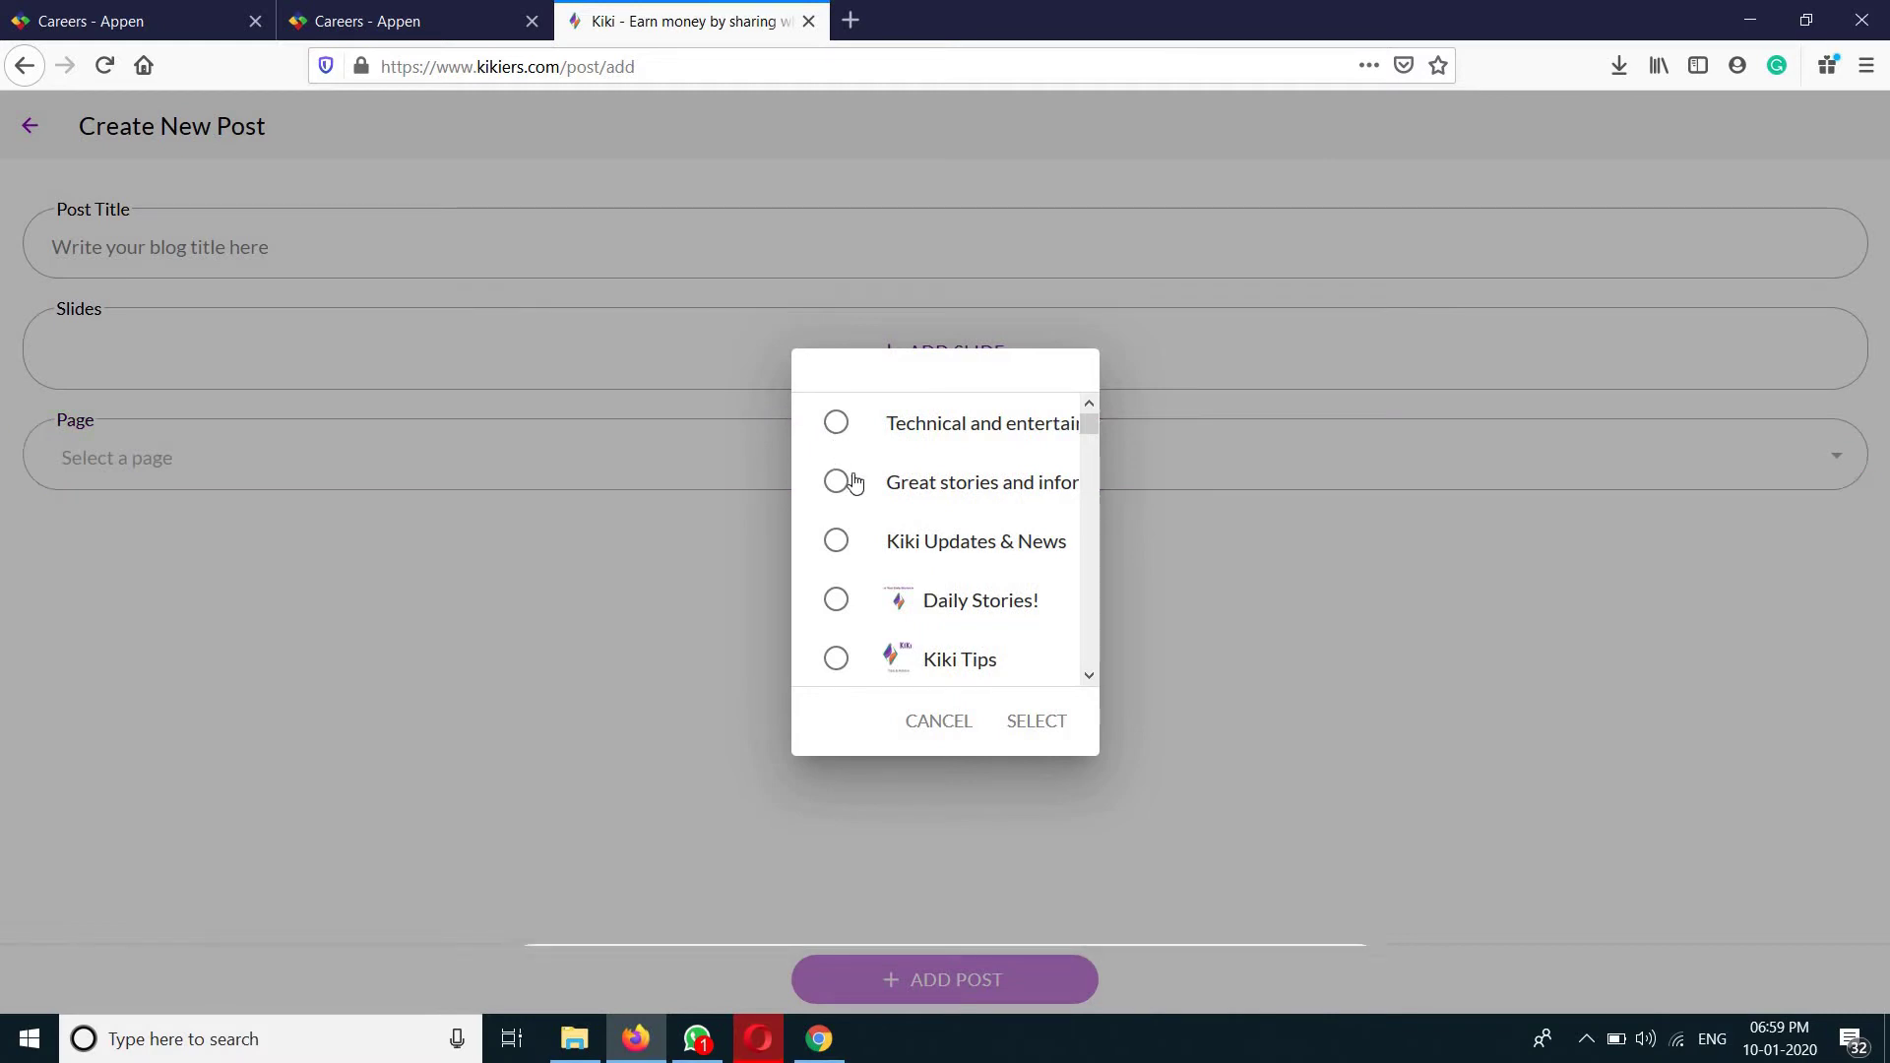
click(836, 422)
click(1044, 725)
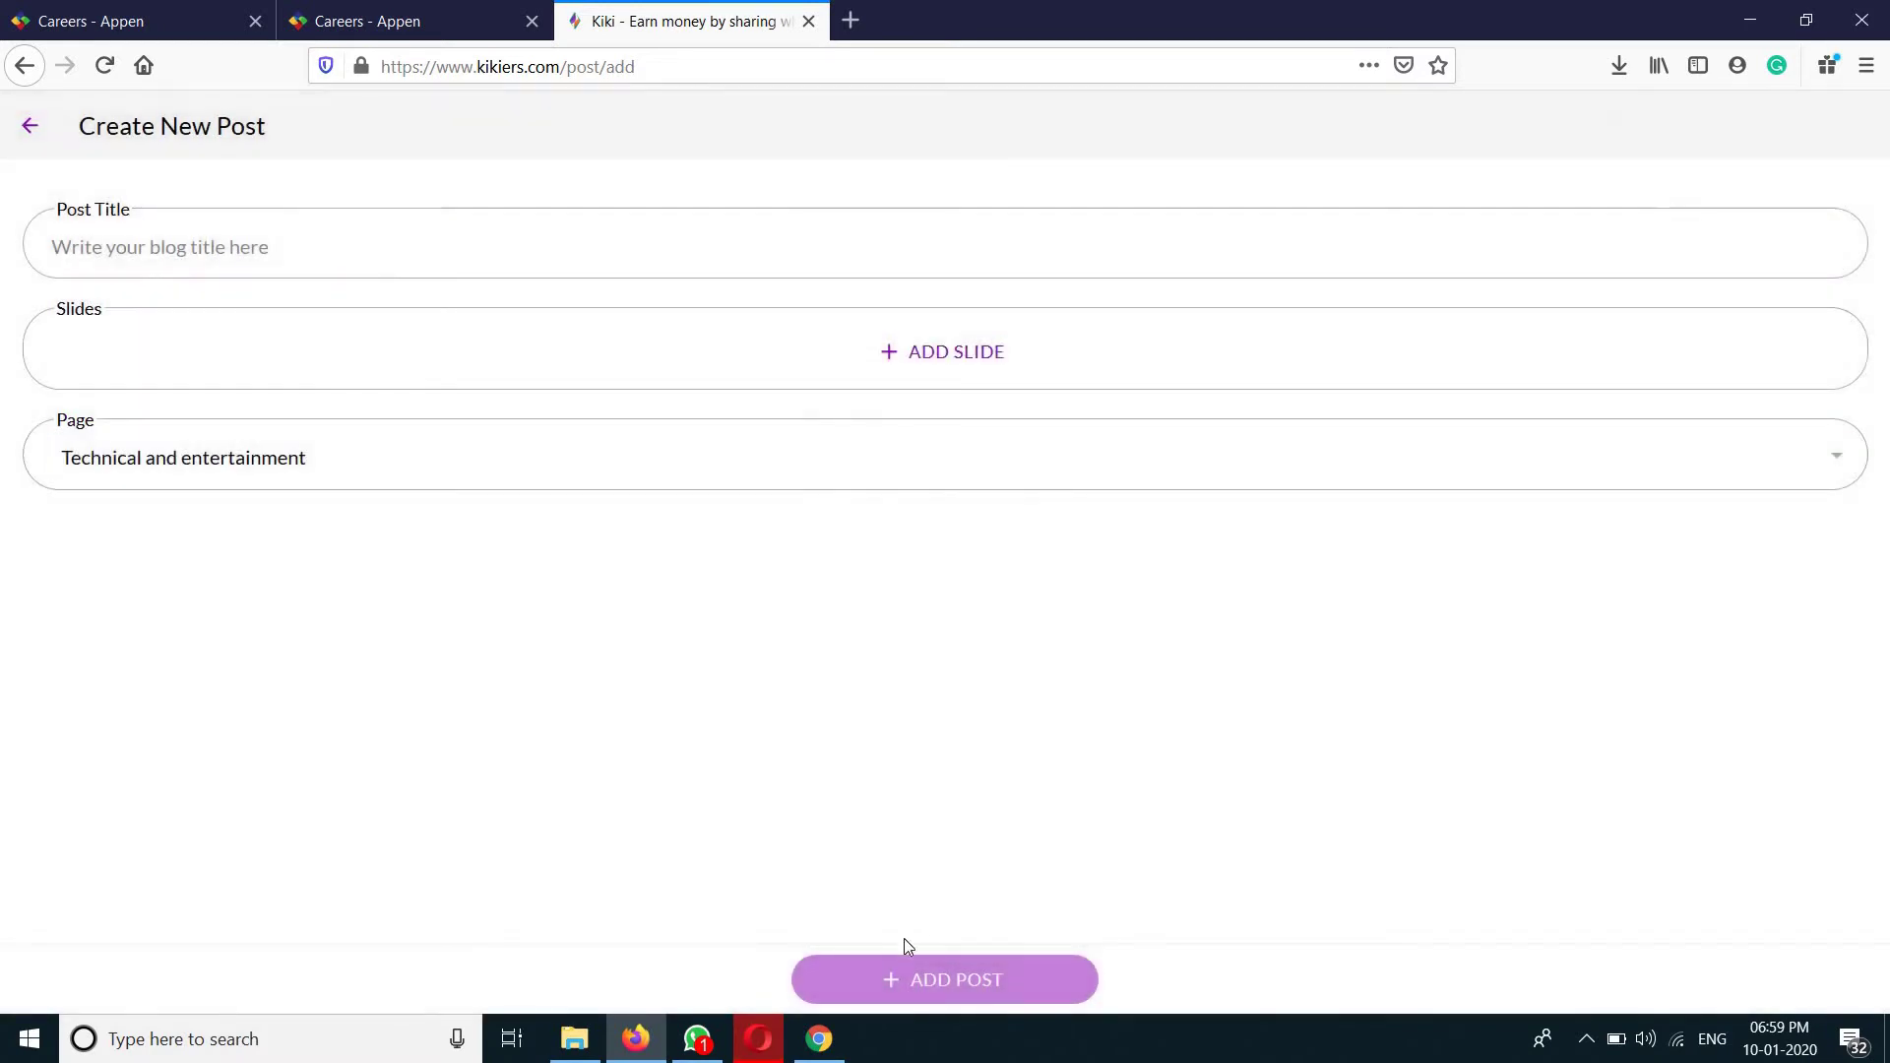
Step: Switch to Unsplash in Opera and download the black LARQ bottle photo and the photo of an iPhone on a green sofa
click(751, 1055)
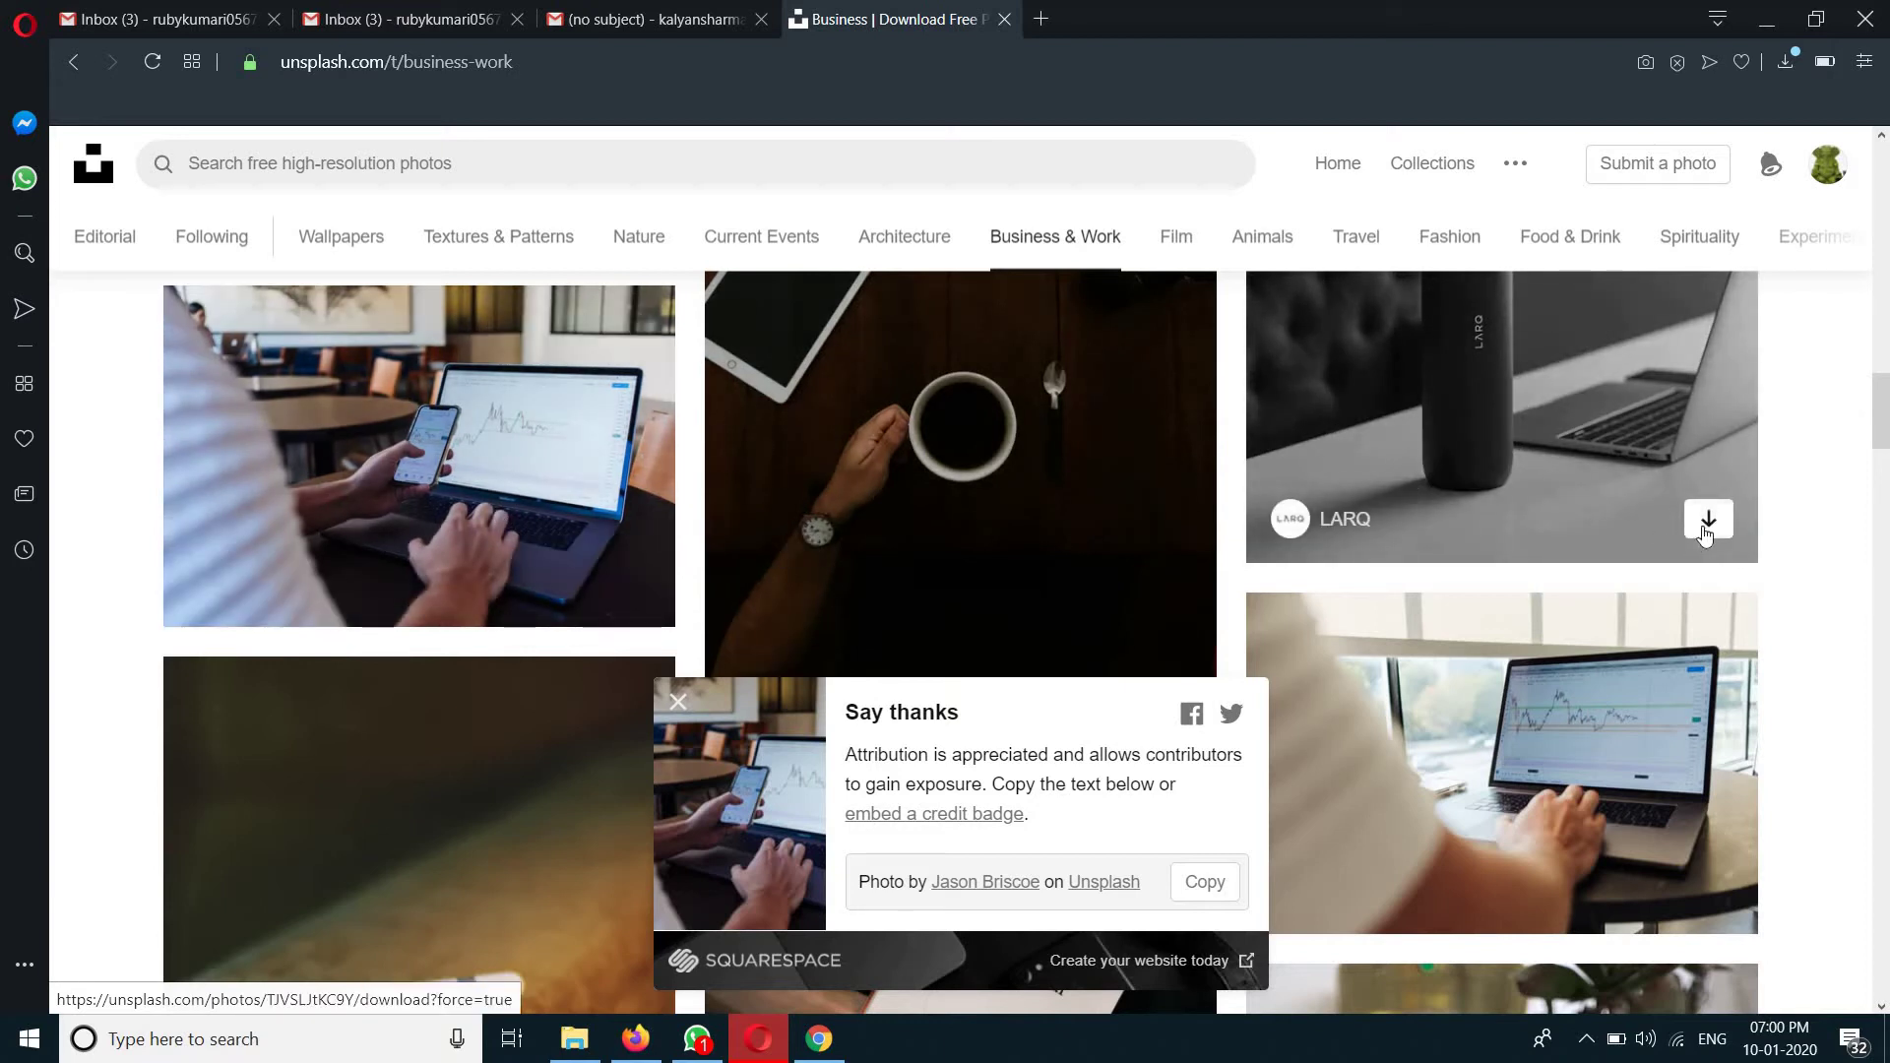
click(1707, 527)
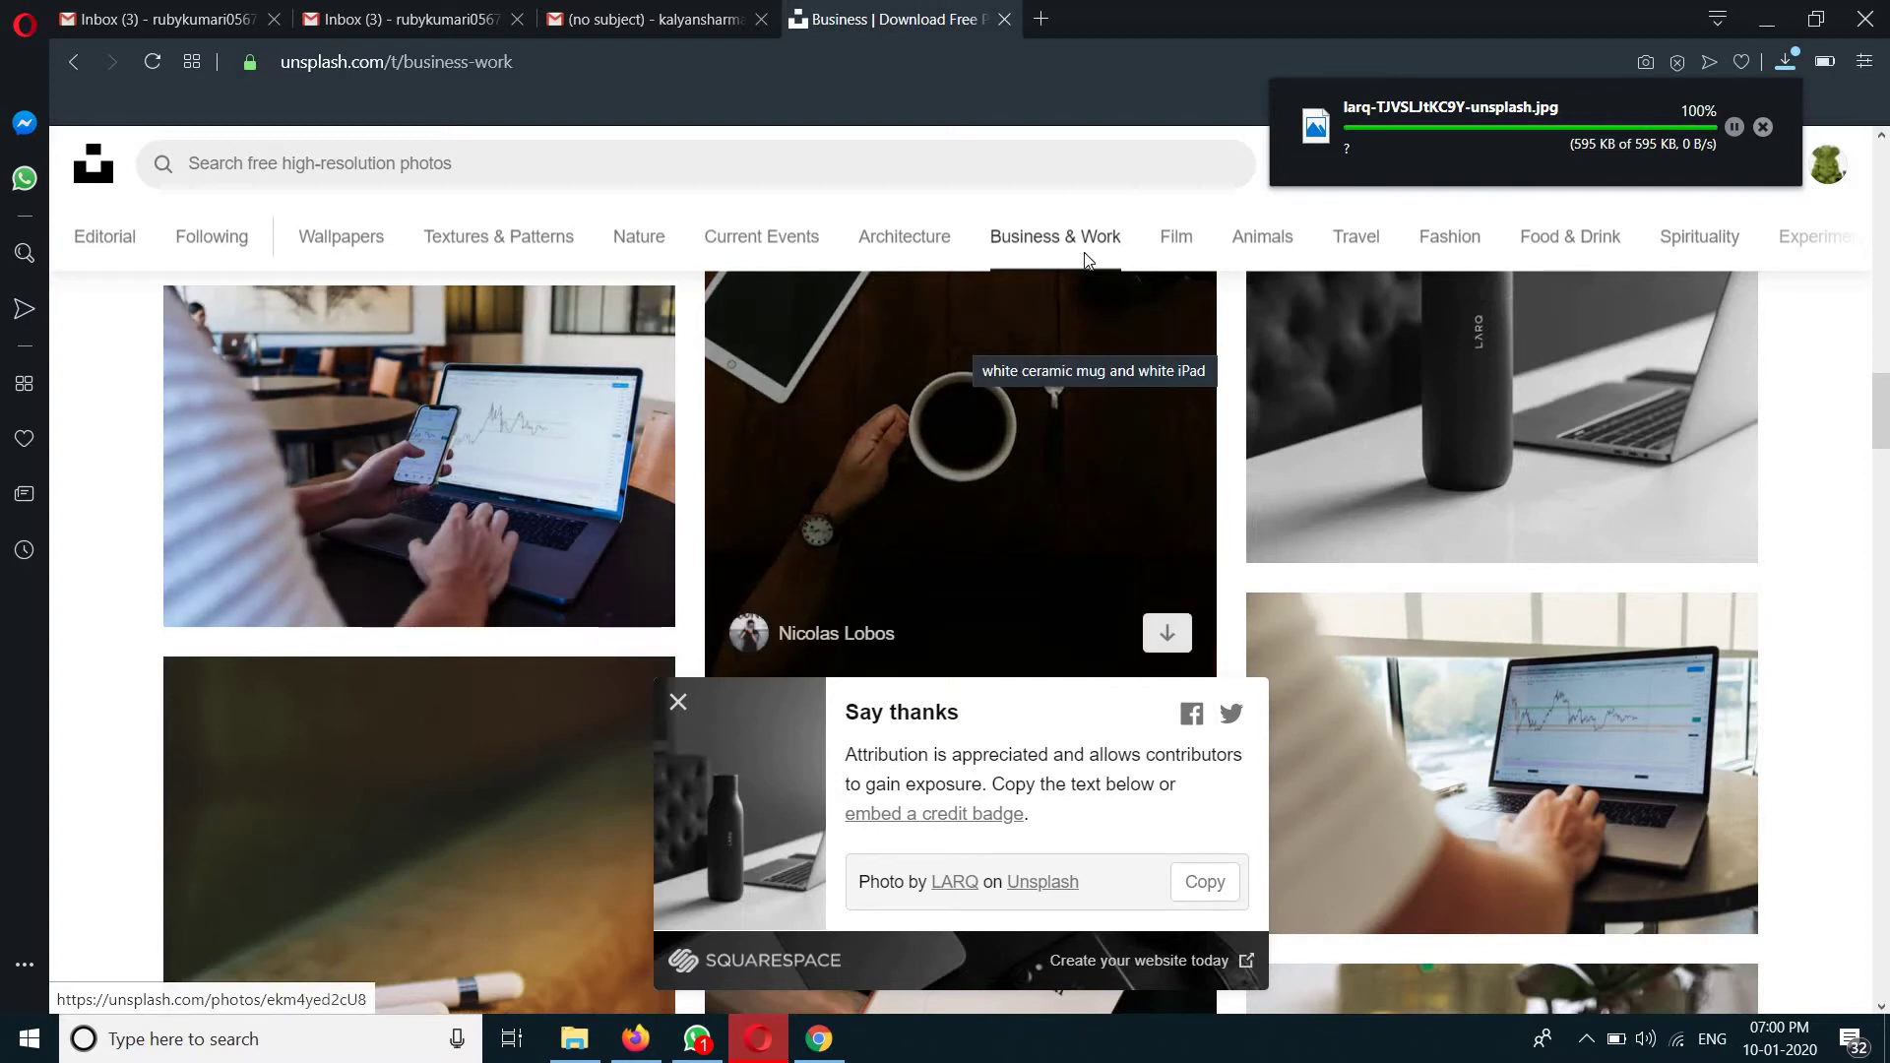
scroll(1029, 570, down, 4)
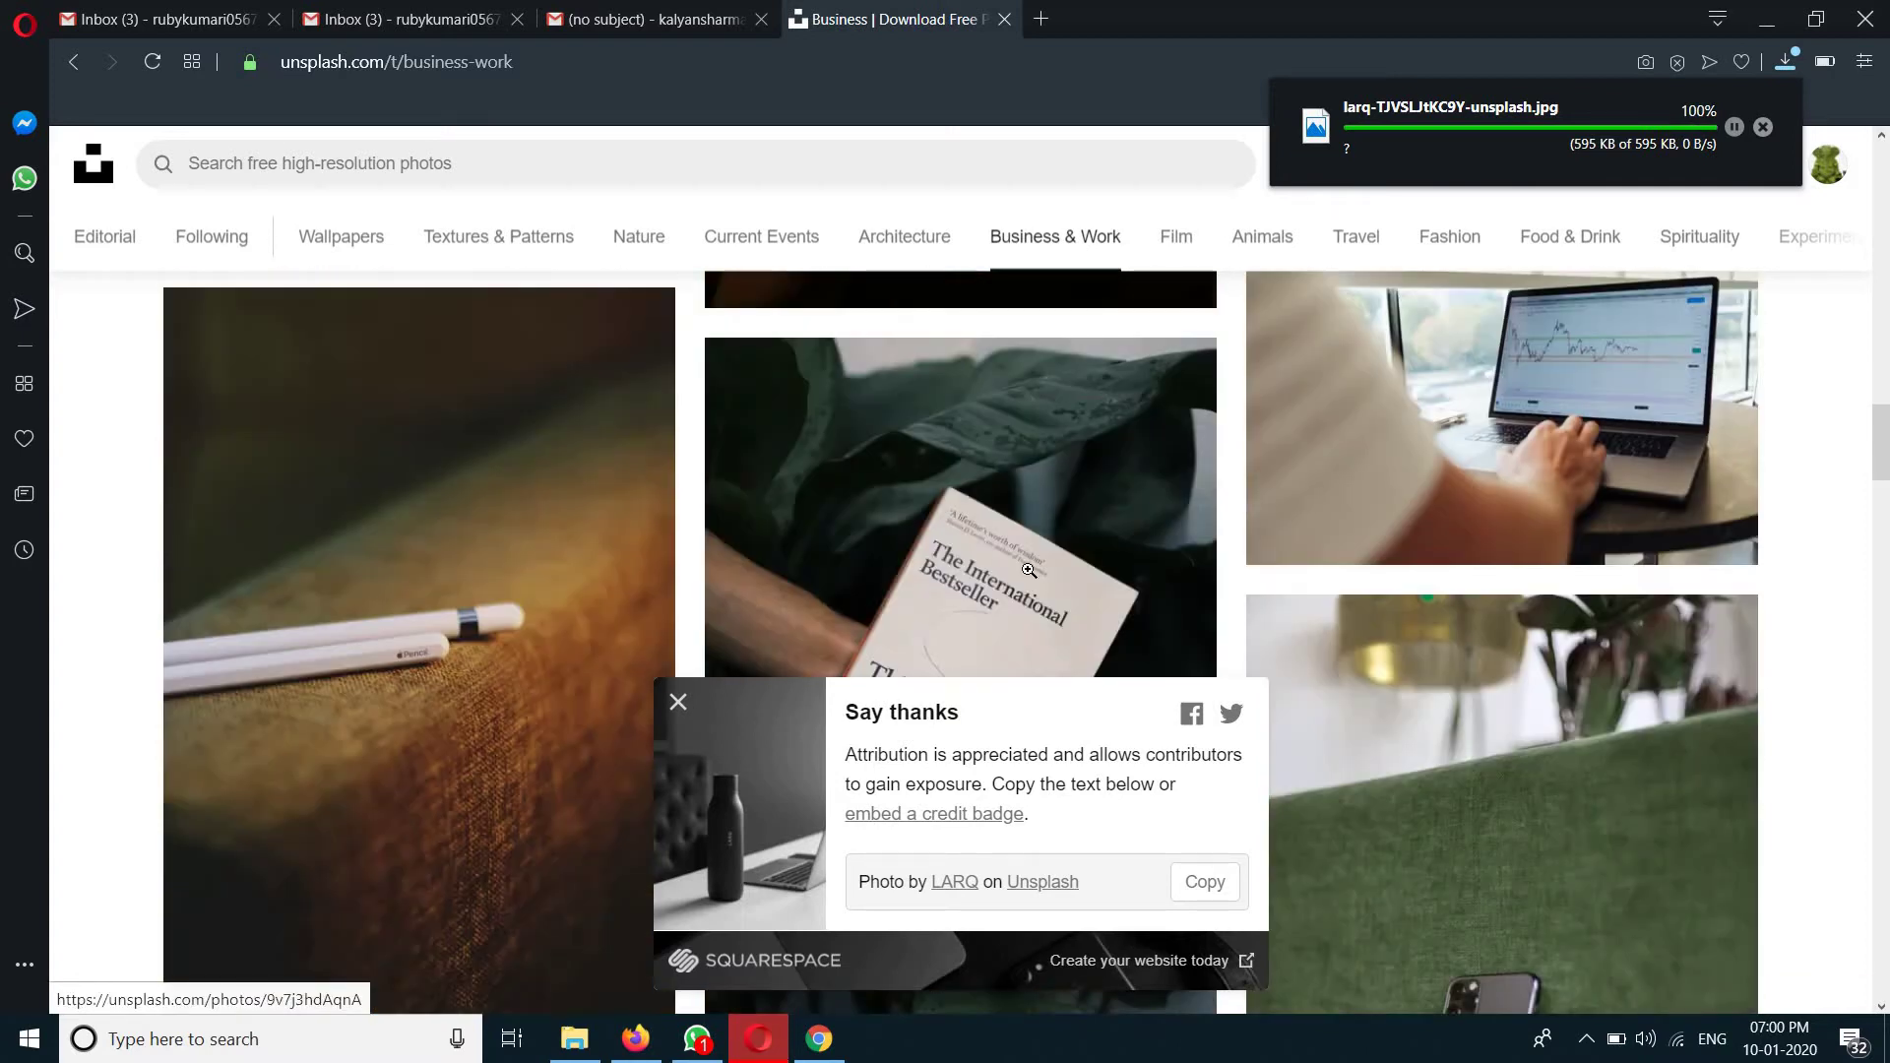
scroll(1029, 570, down, 4)
scroll(1307, 590, down, 3)
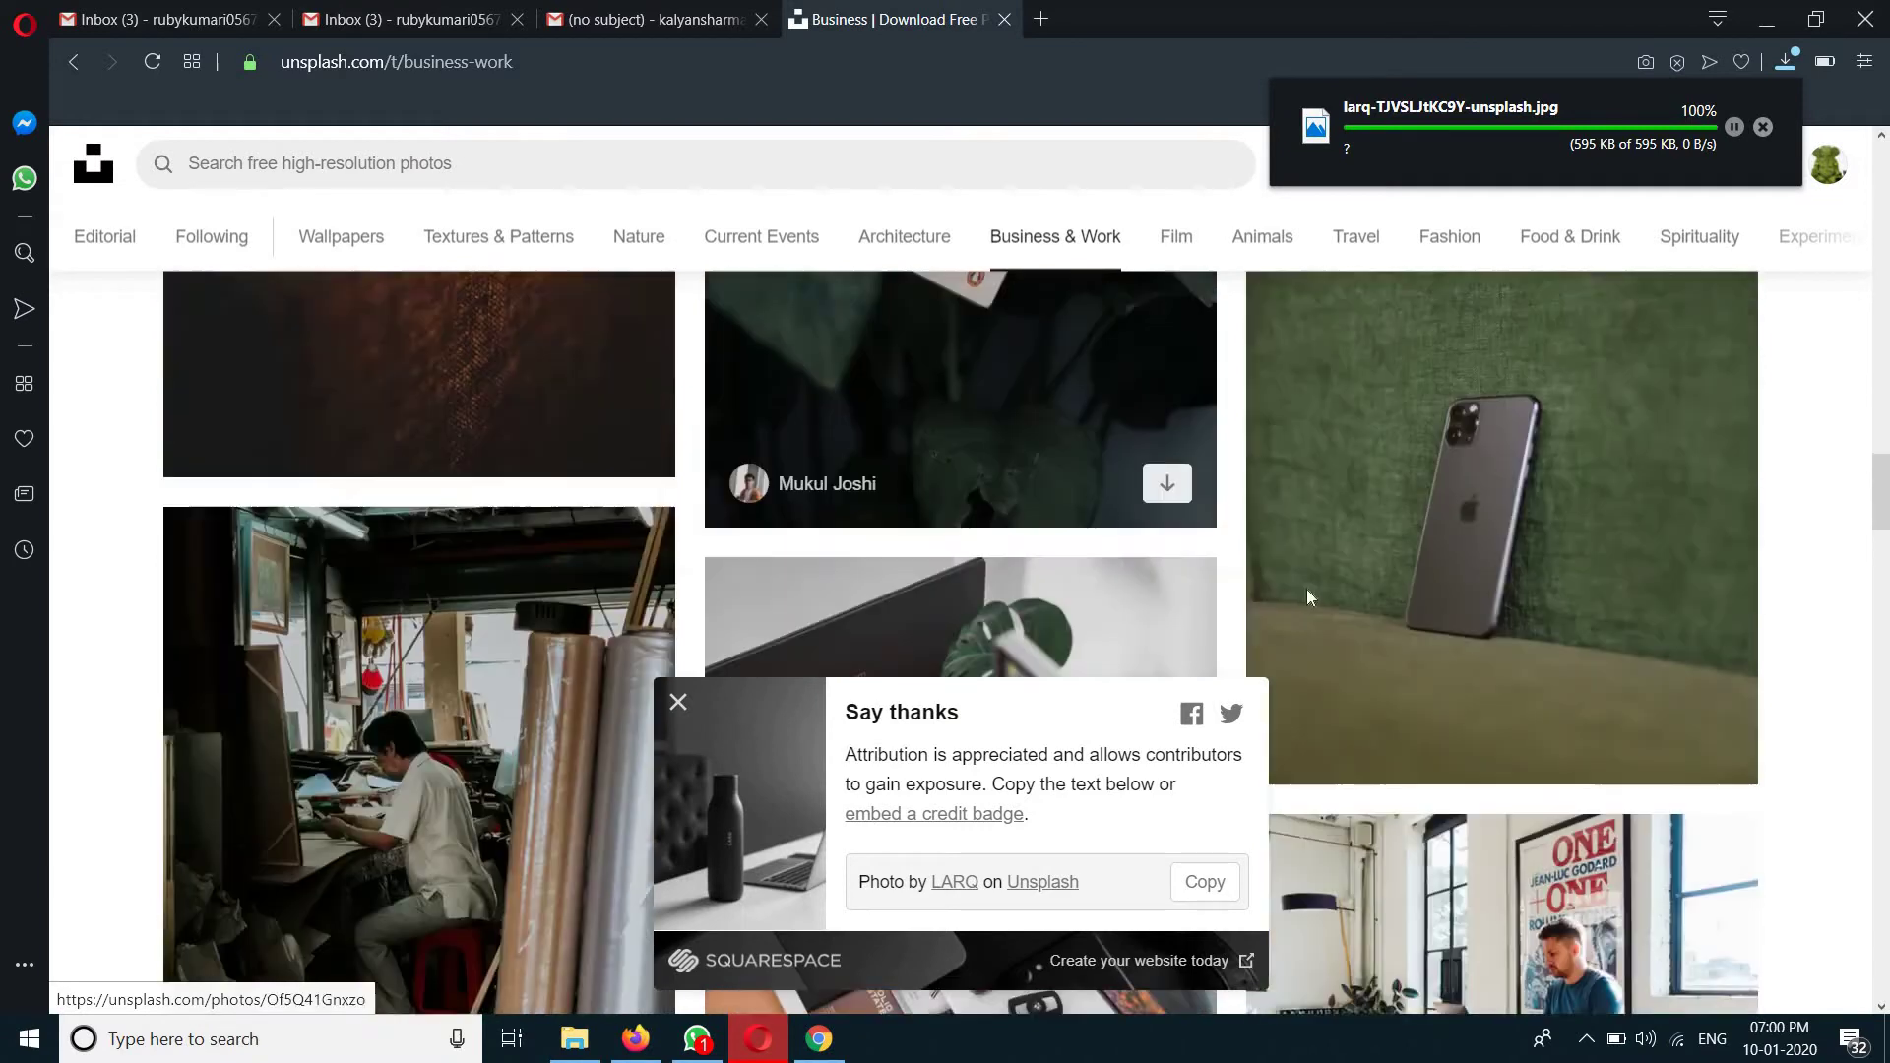
scroll(1307, 597, down, 3)
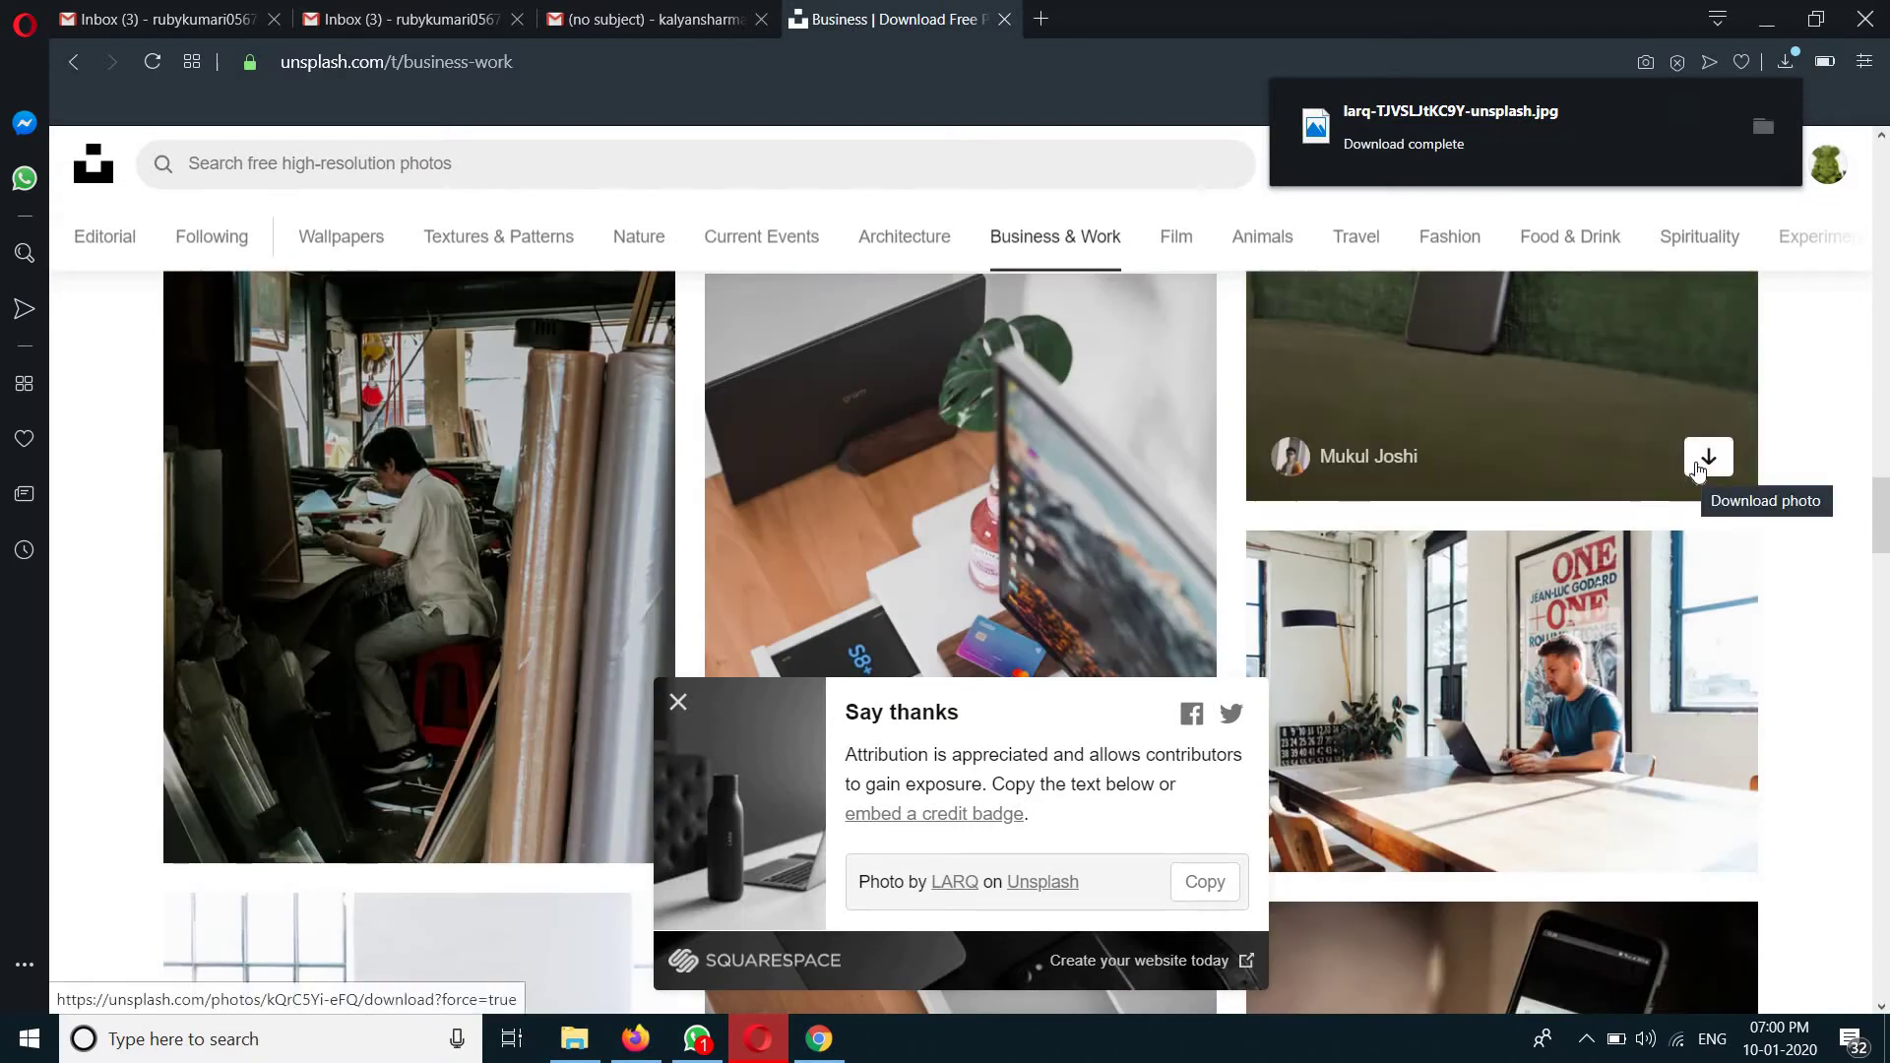
click(1696, 471)
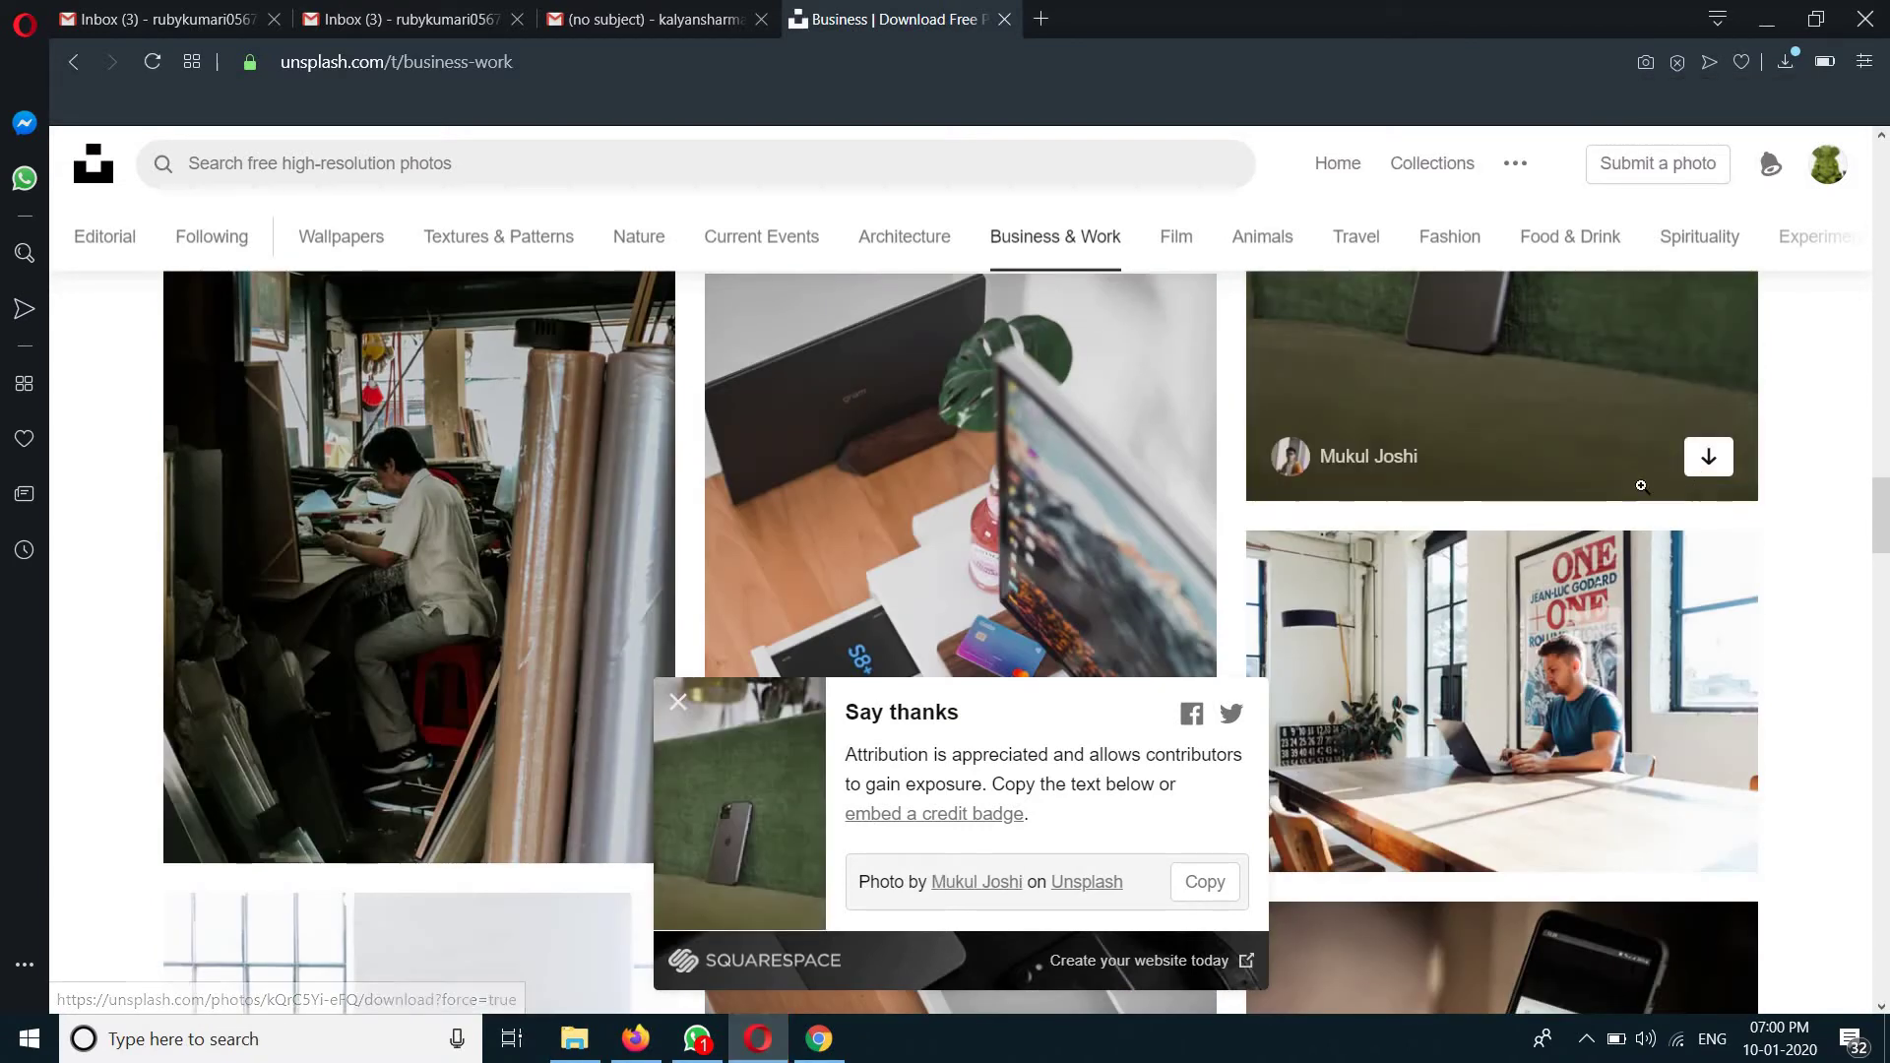
scroll(1567, 517, up, 3)
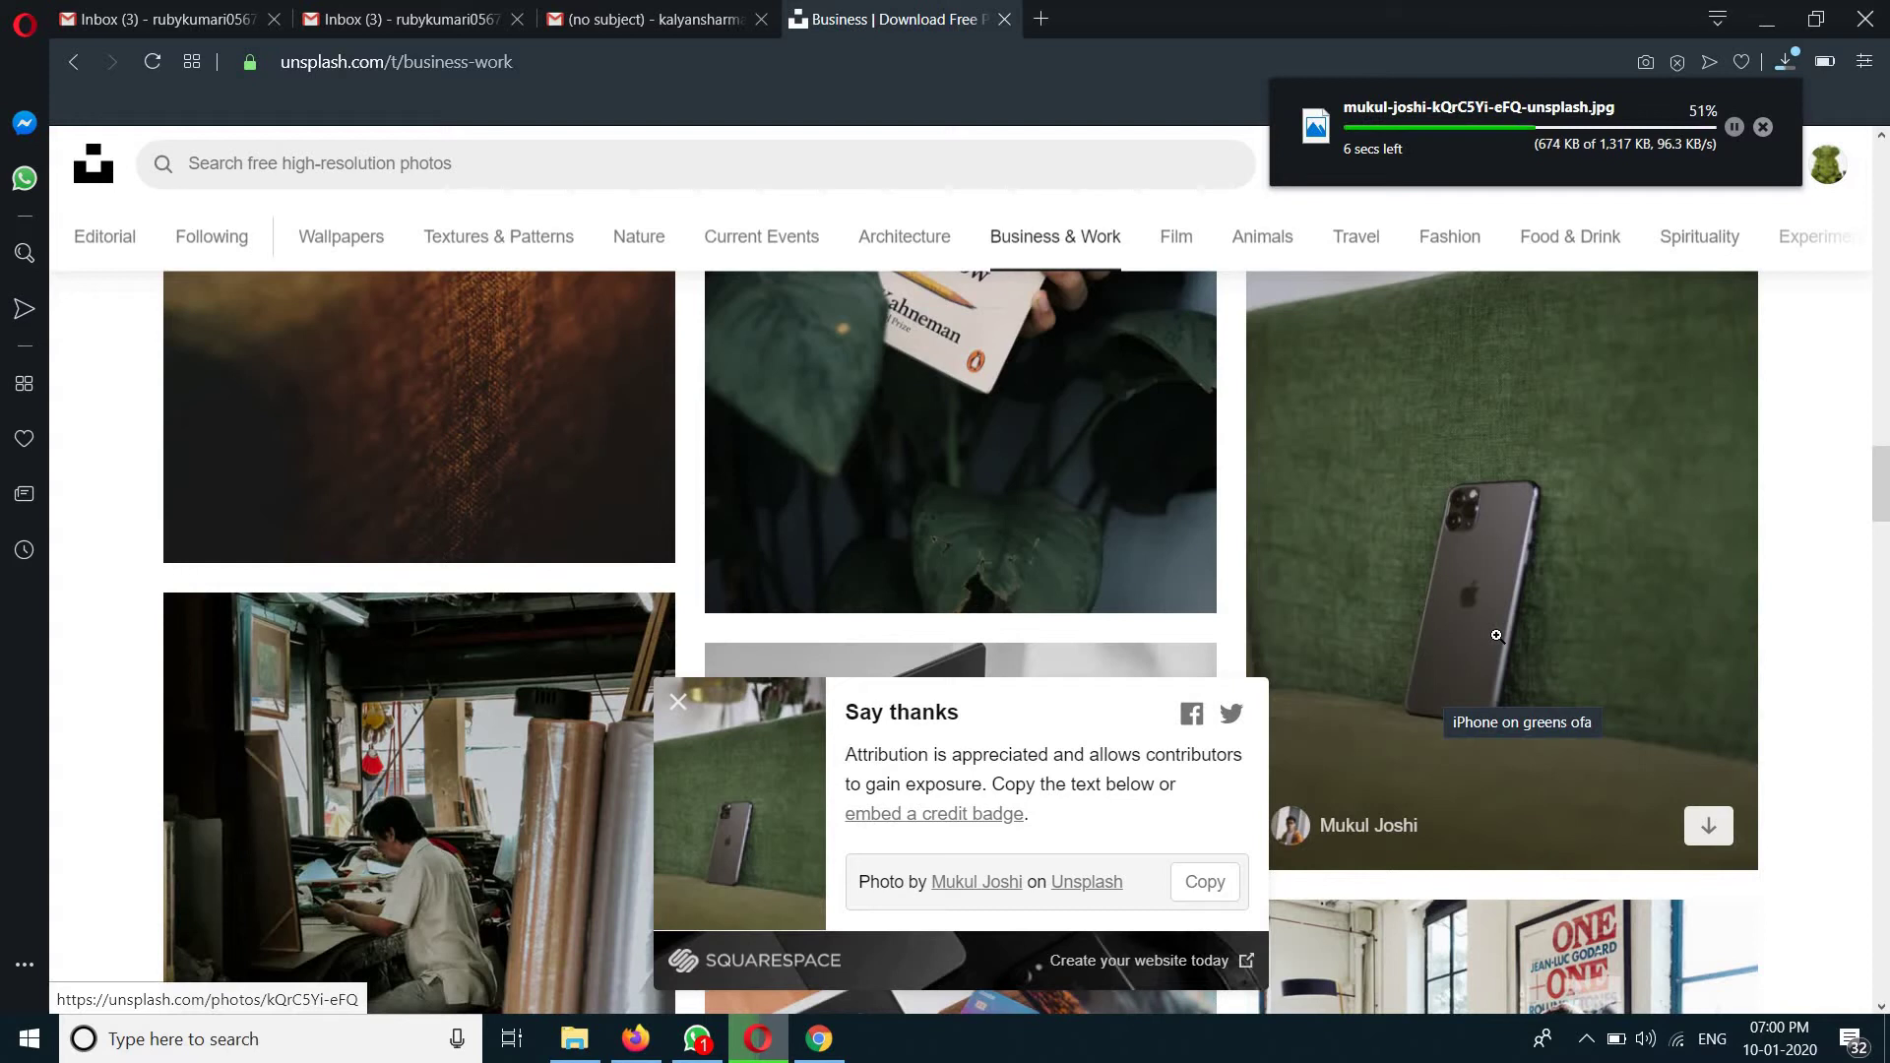
scroll(1496, 591, down, 3)
scroll(1497, 638, down, 5)
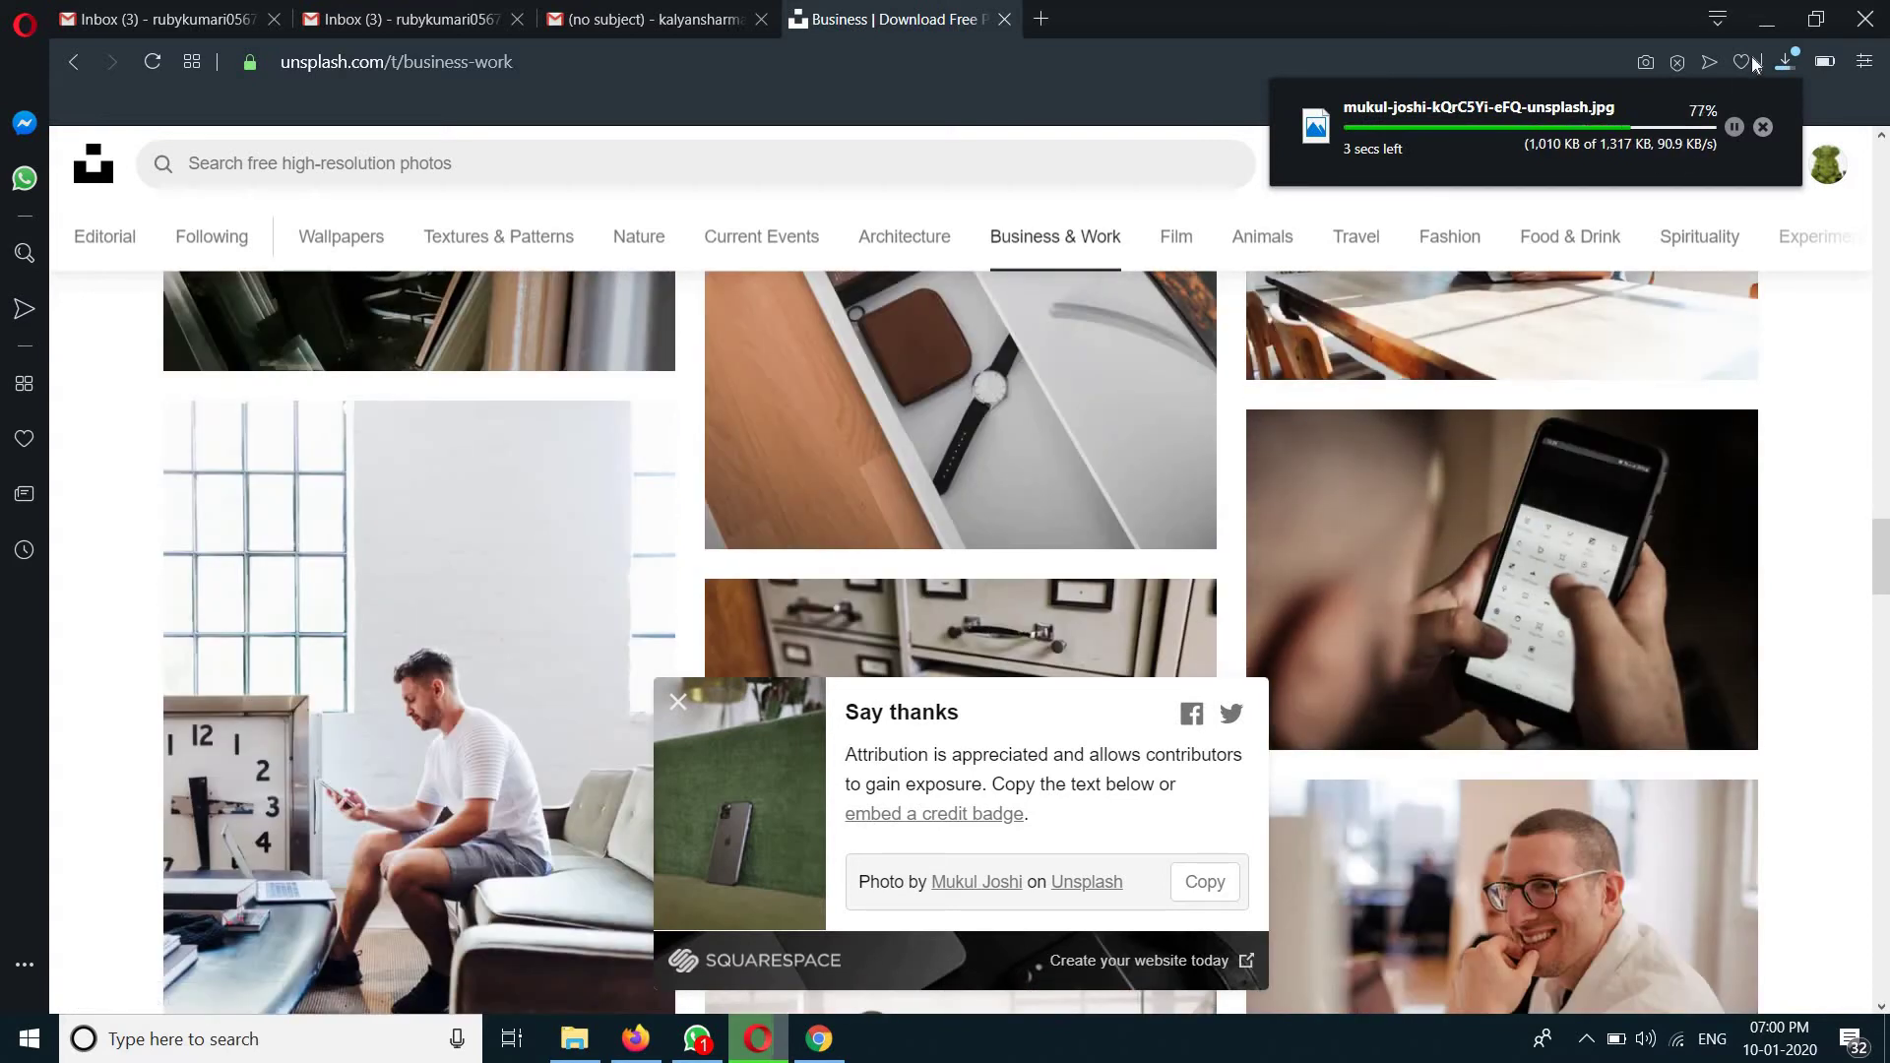
Step: Return to the Kiki post form and add a slide with the downloaded Unsplash photo of hands using a phone and laptop
click(1767, 19)
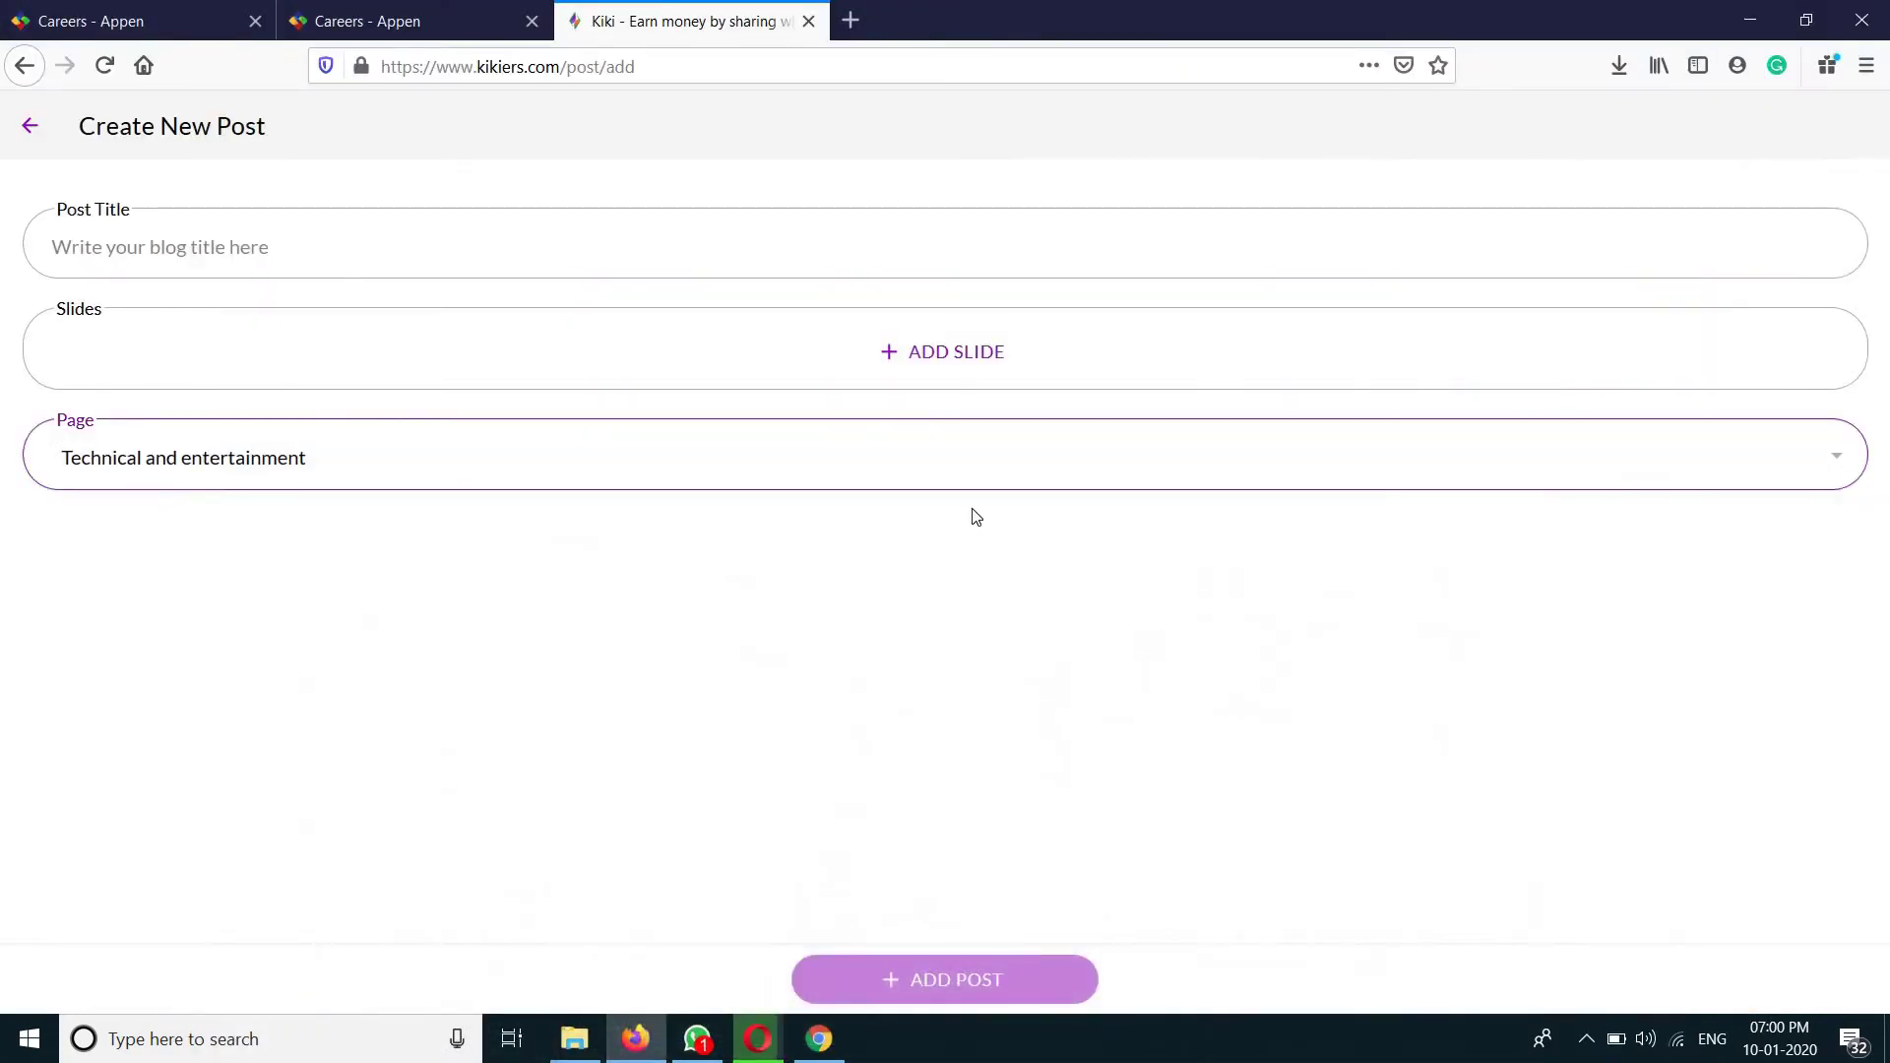
click(932, 354)
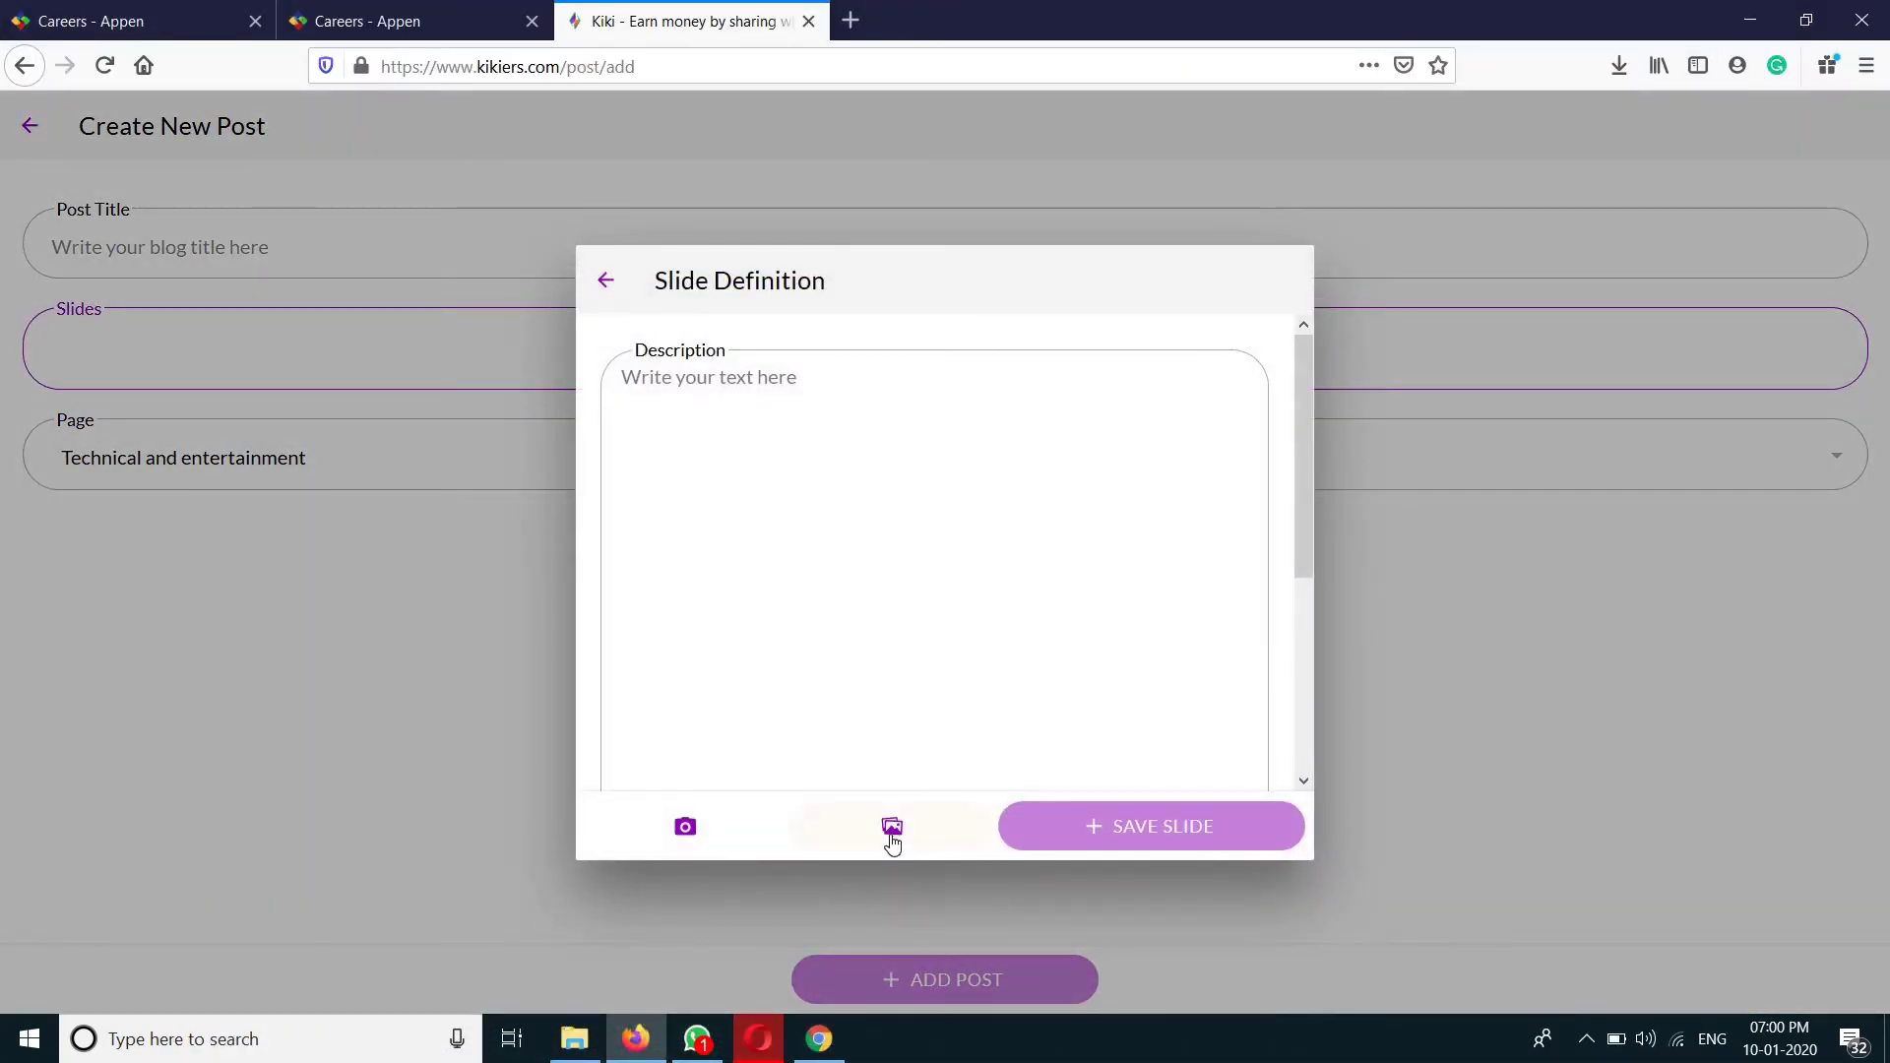
click(891, 829)
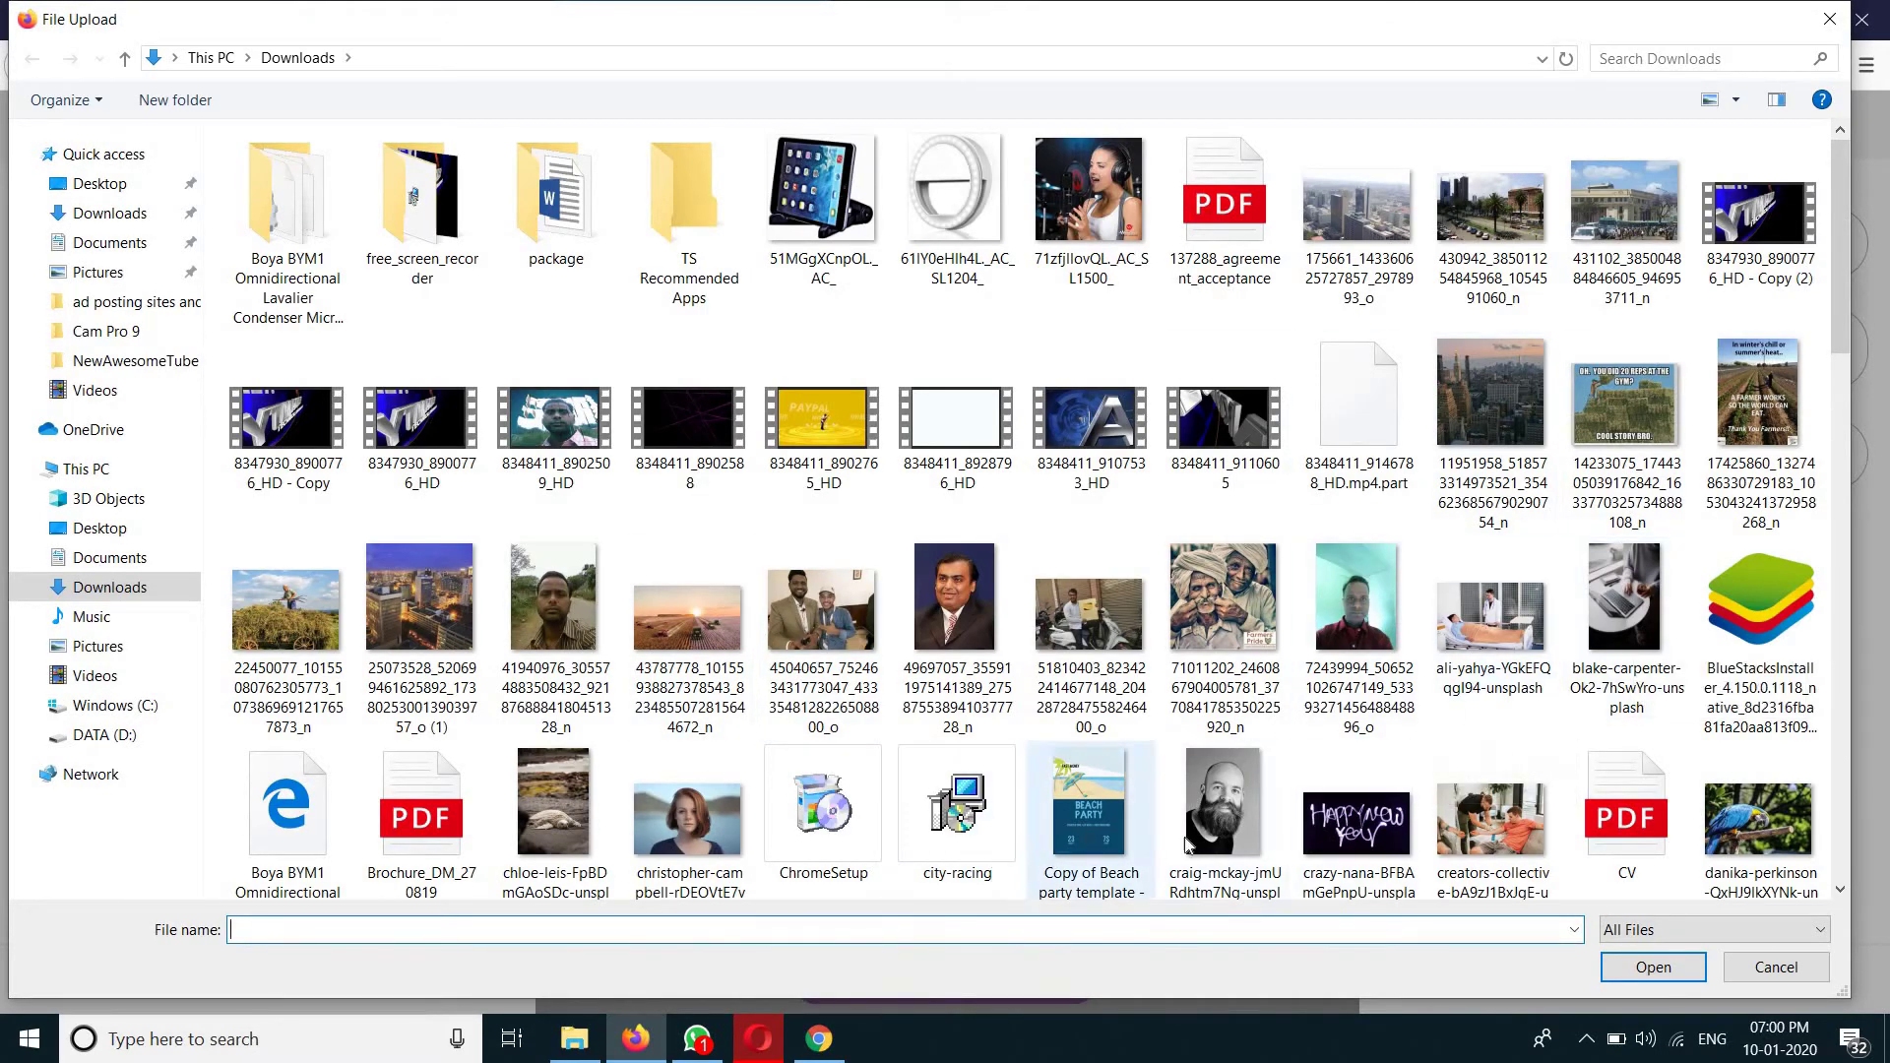
scroll(1319, 788, down, 6)
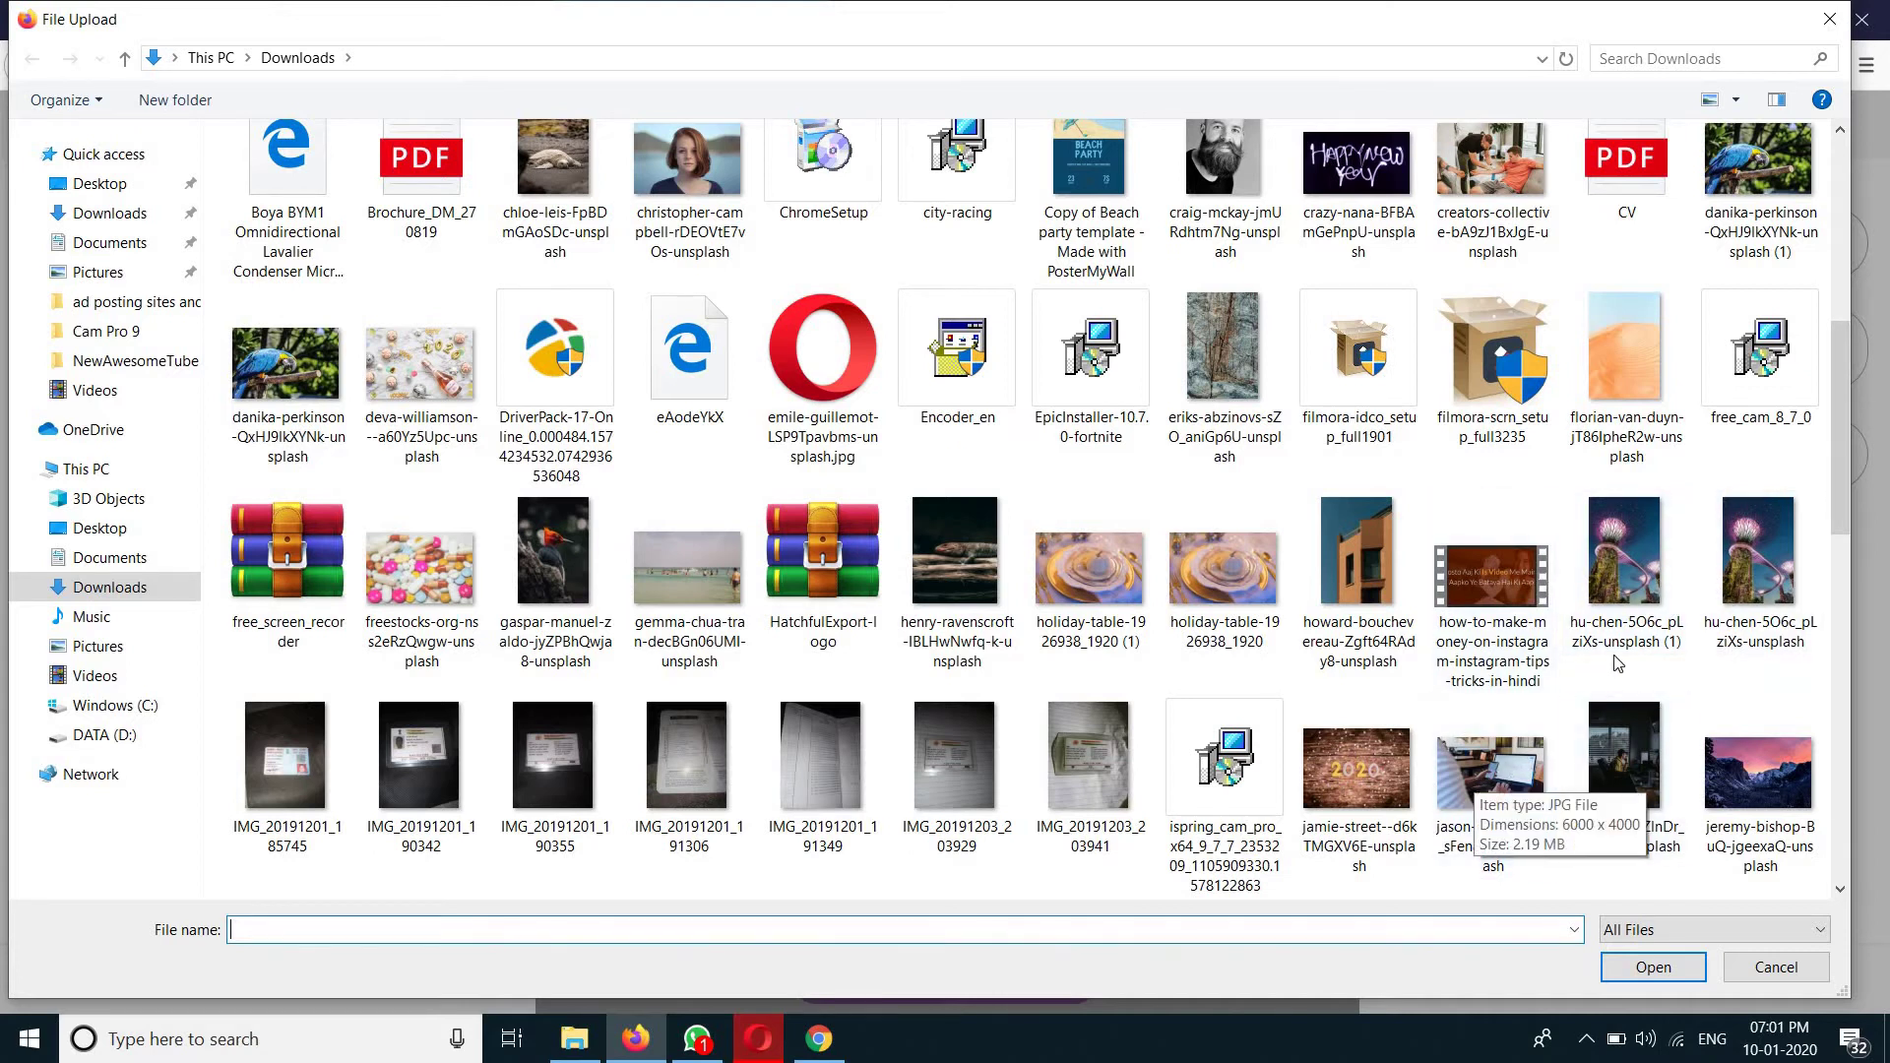
scroll(1476, 783, down, 10)
scroll(1498, 697, down, 2)
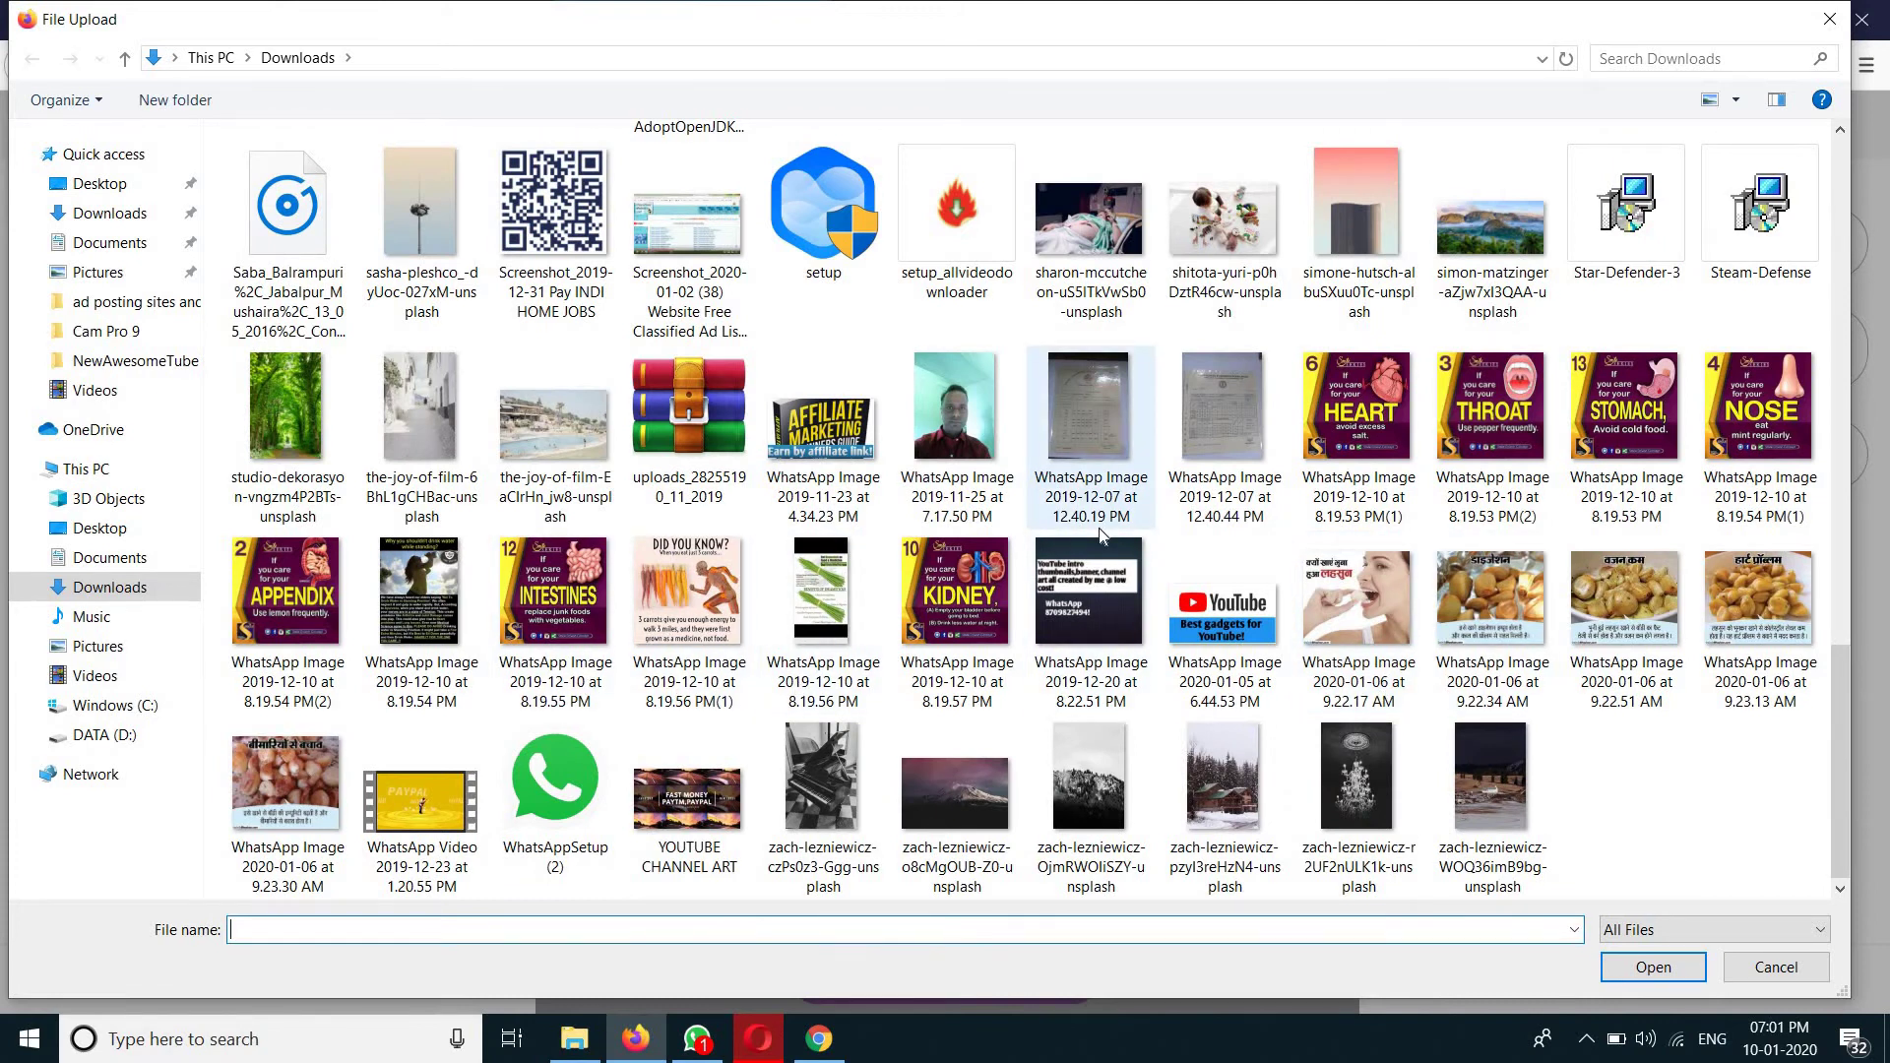
scroll(1102, 534, up, 3)
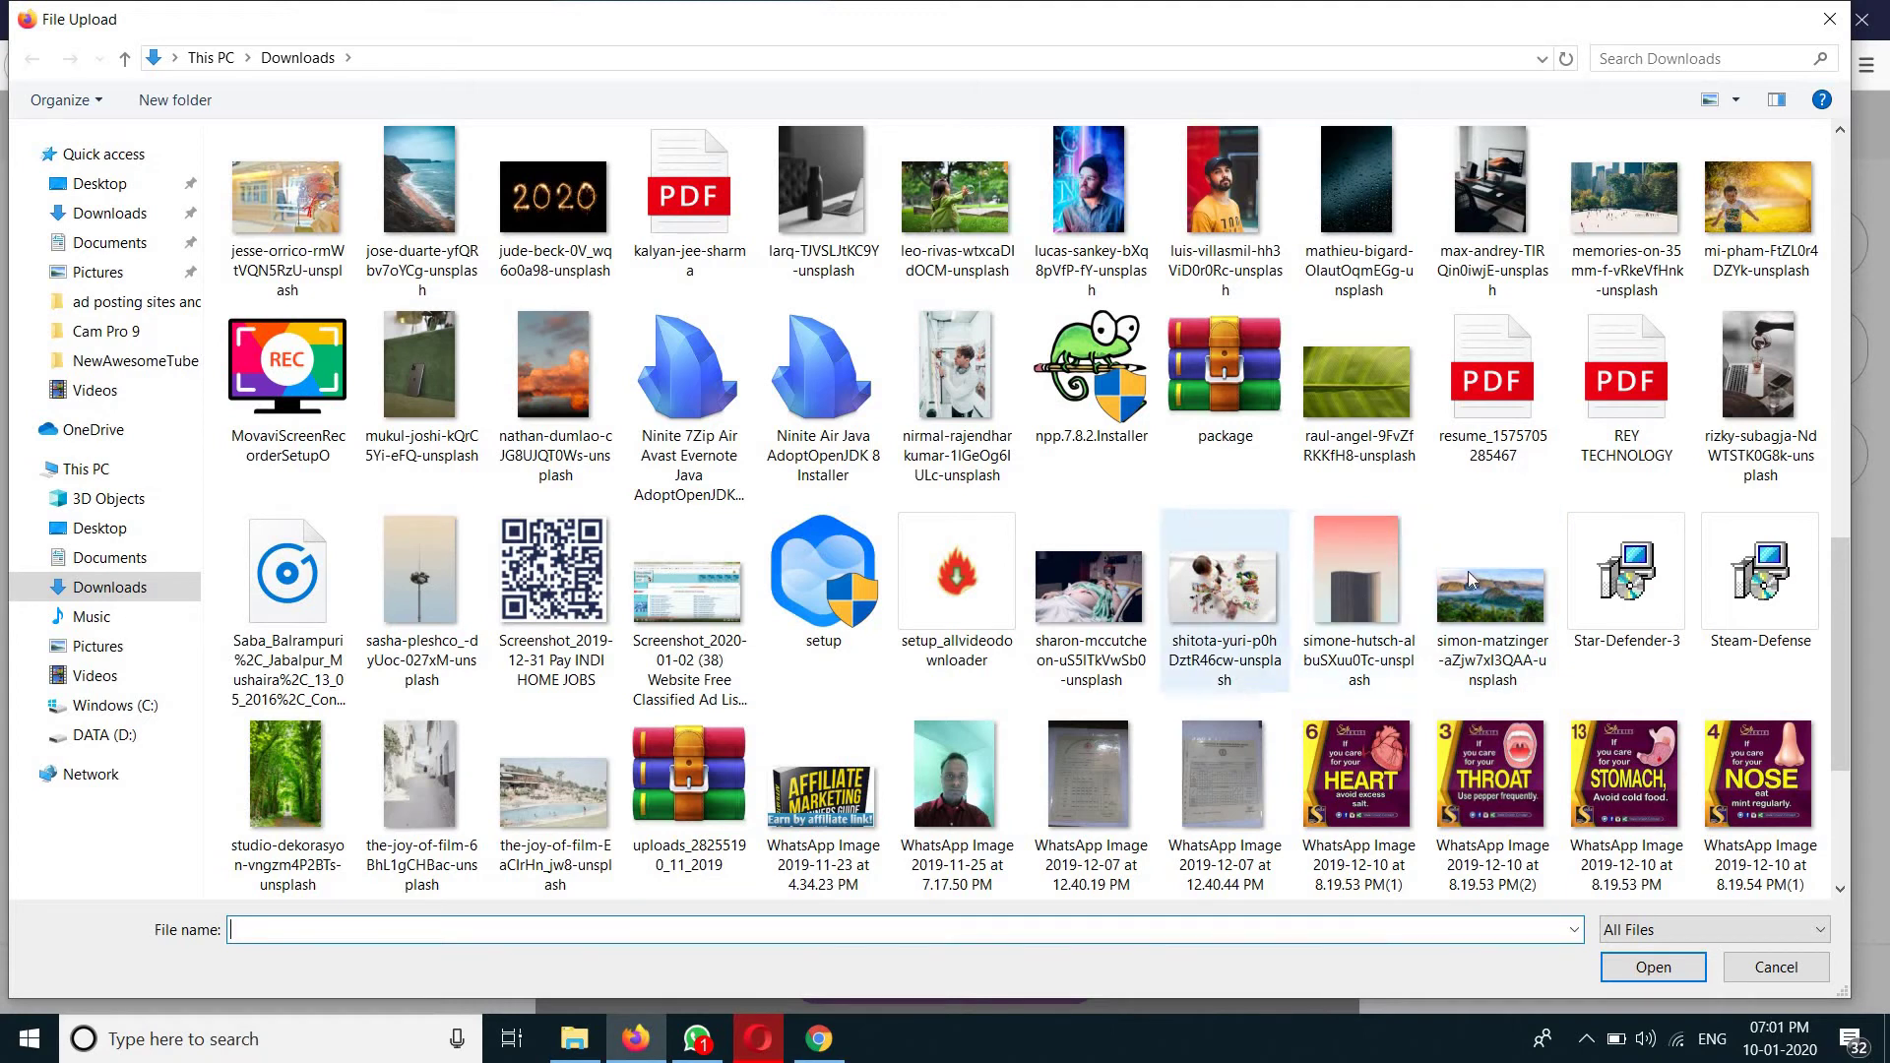
scroll(1515, 540, up, 3)
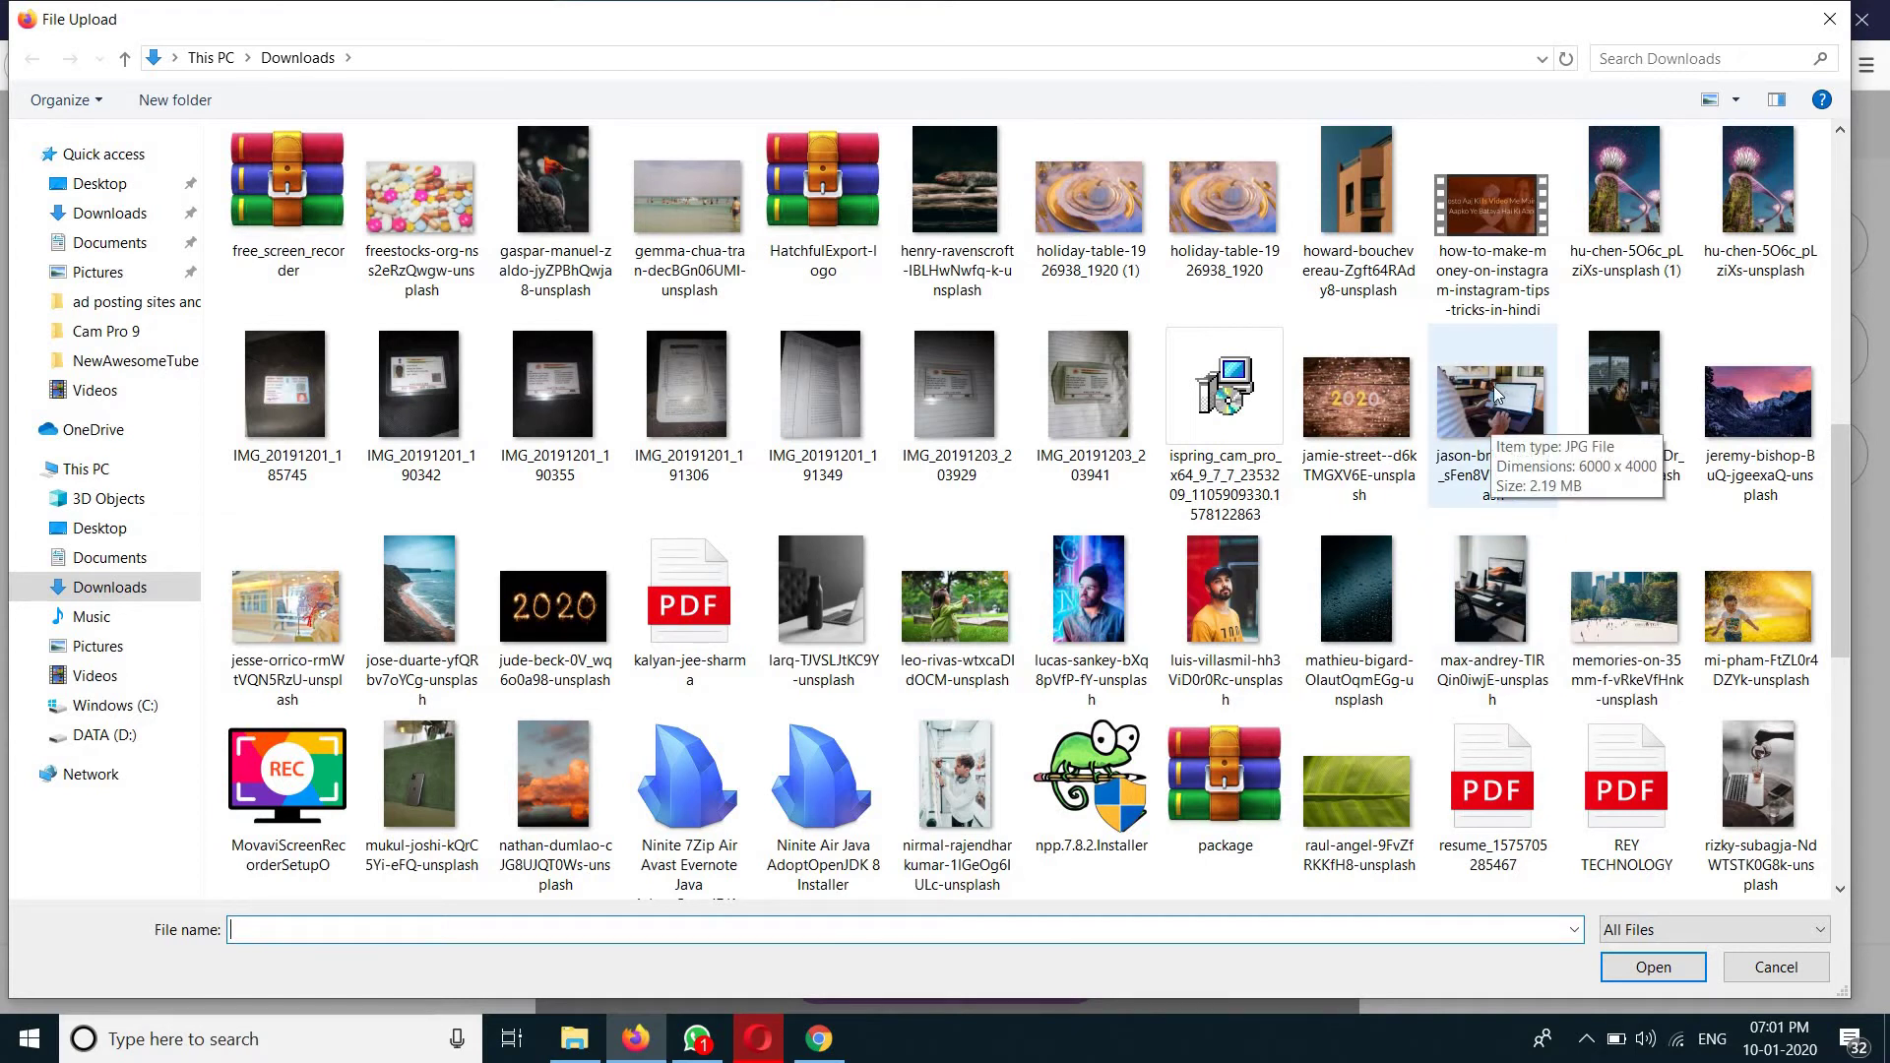
click(1491, 419)
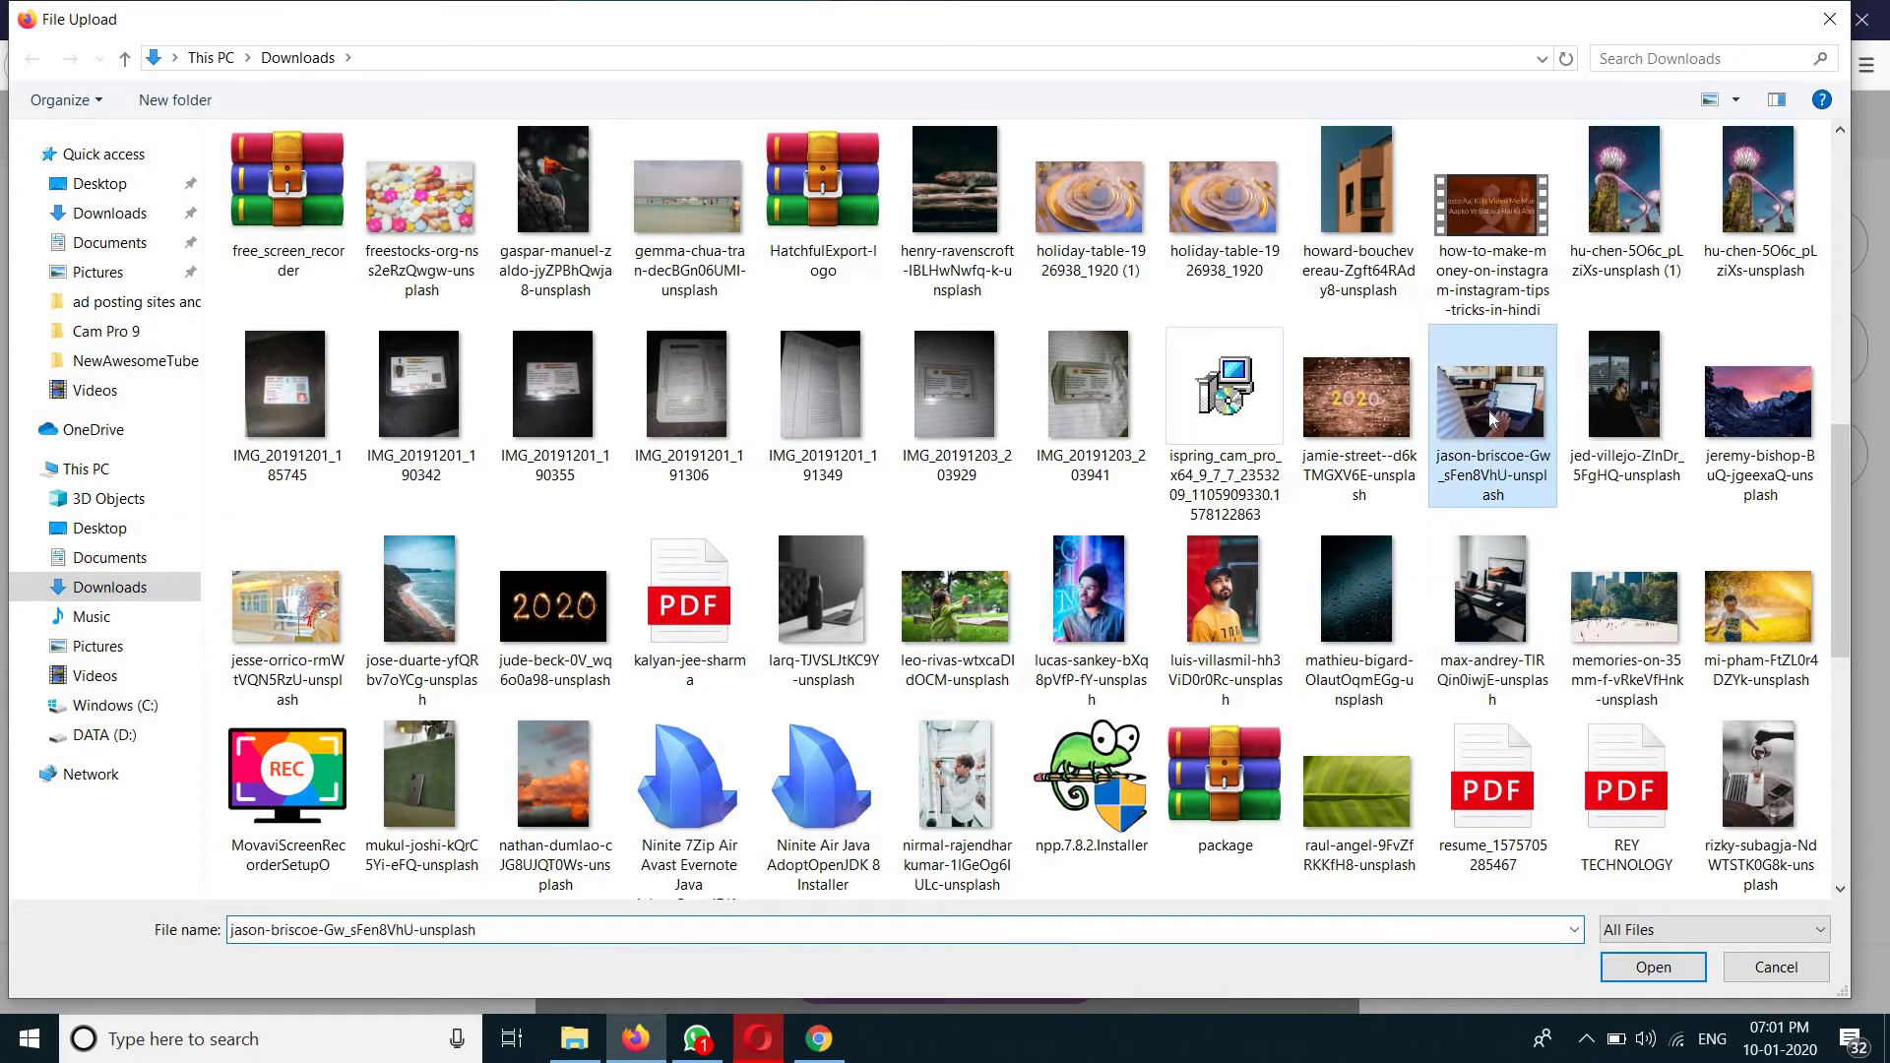
click(1640, 974)
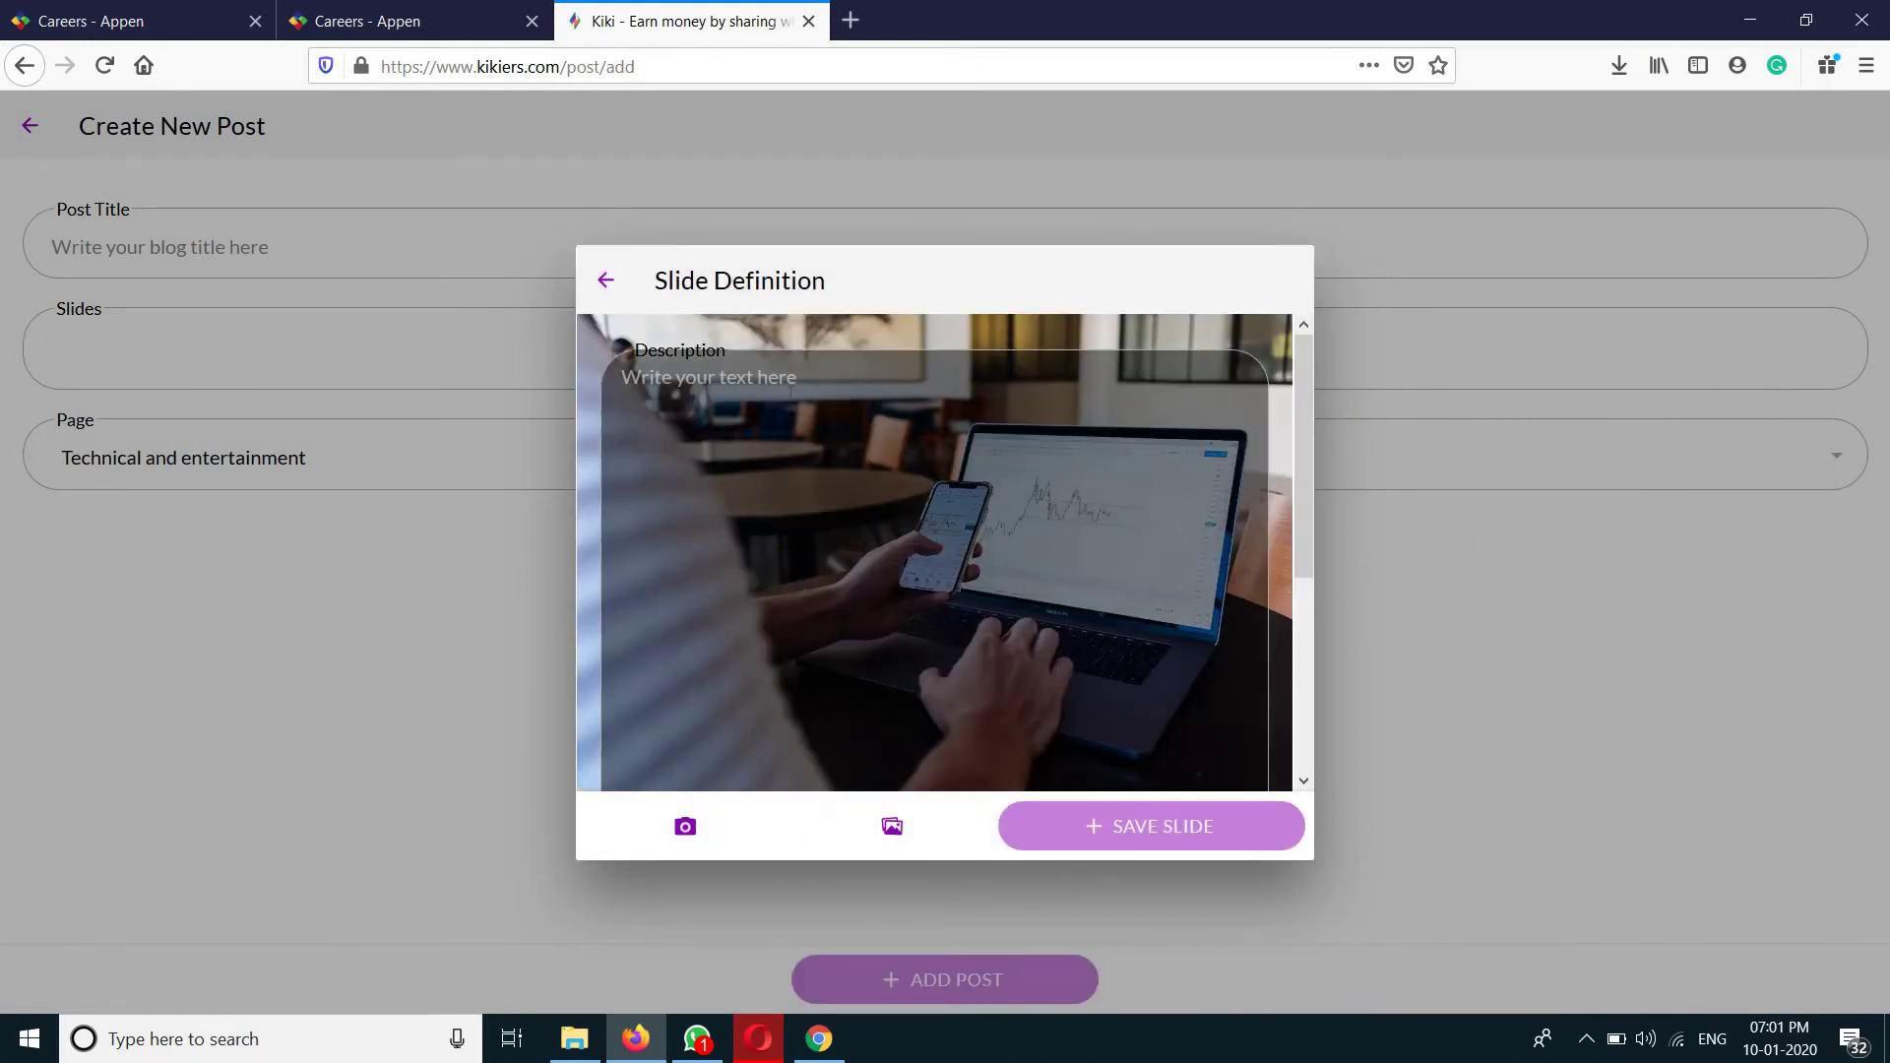
Step: Paste the copied business essay into the slide description and delete everything from the "Must Have Qualities" heading onward
click(789, 391)
right_click(789, 394)
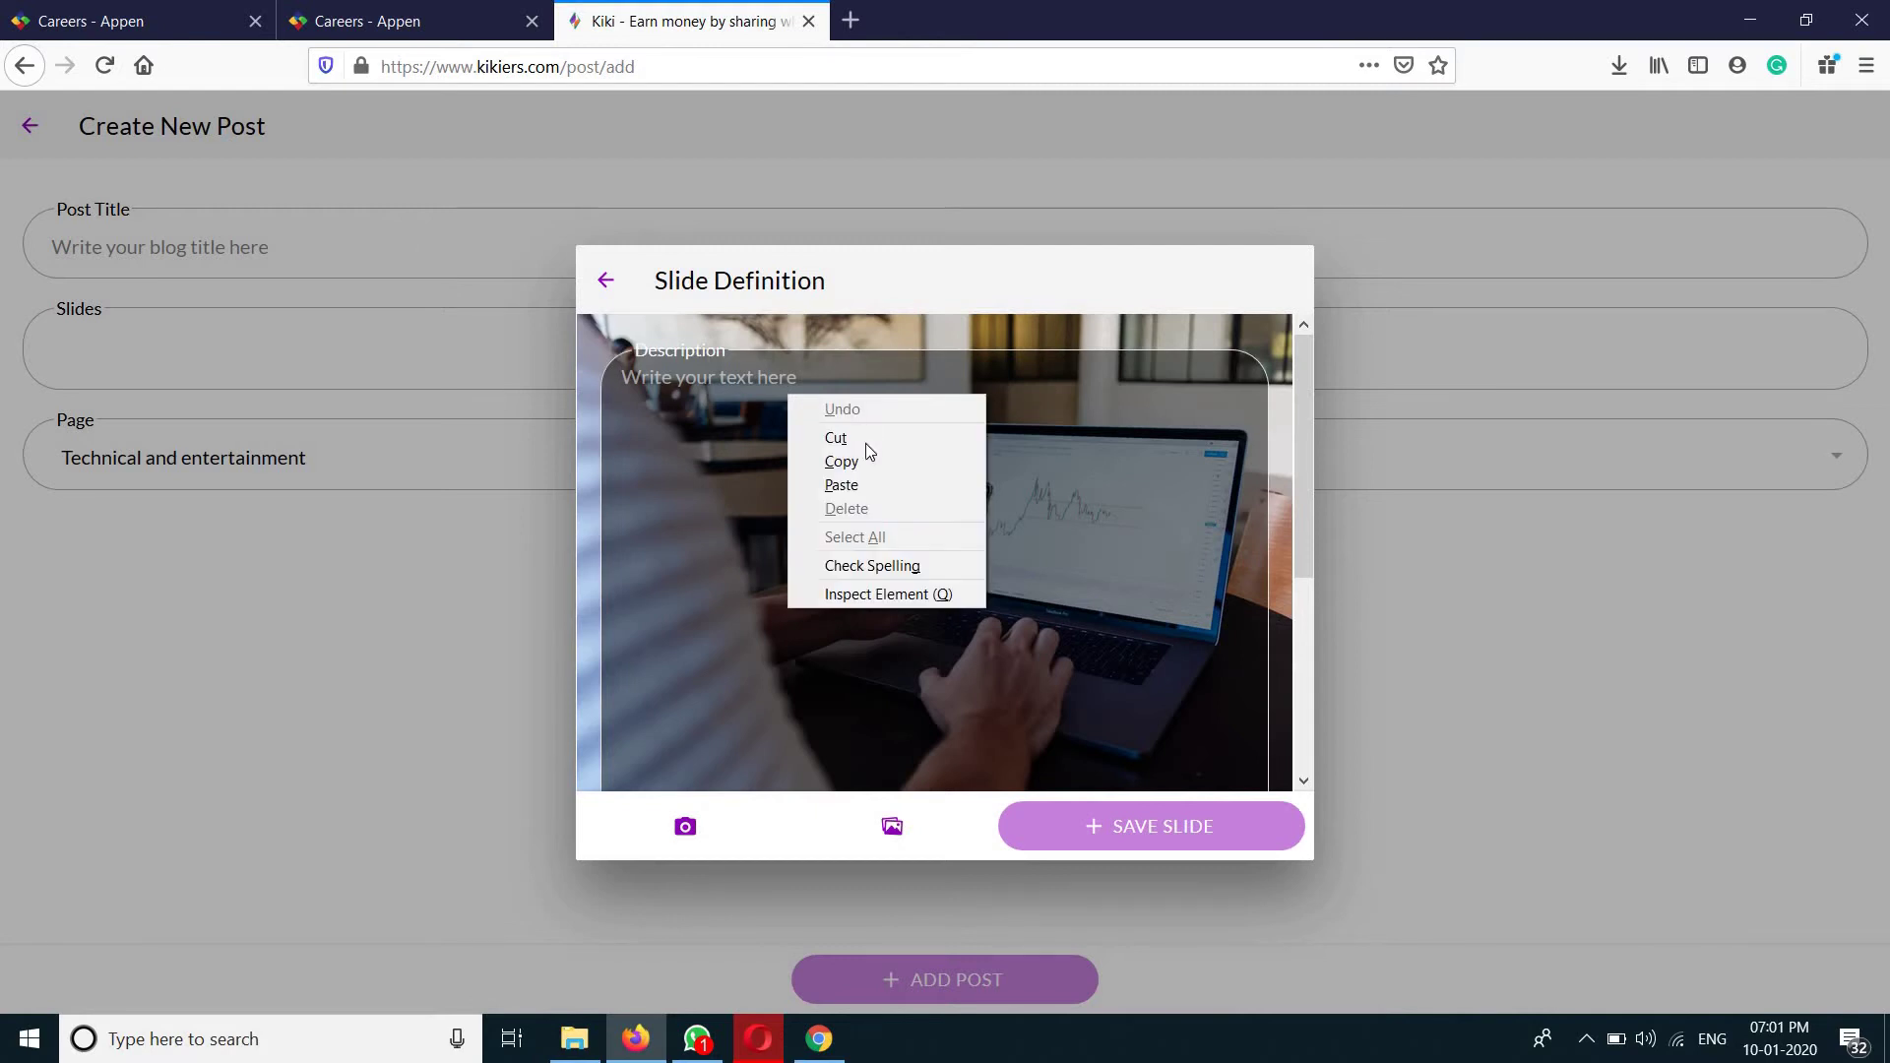
click(877, 482)
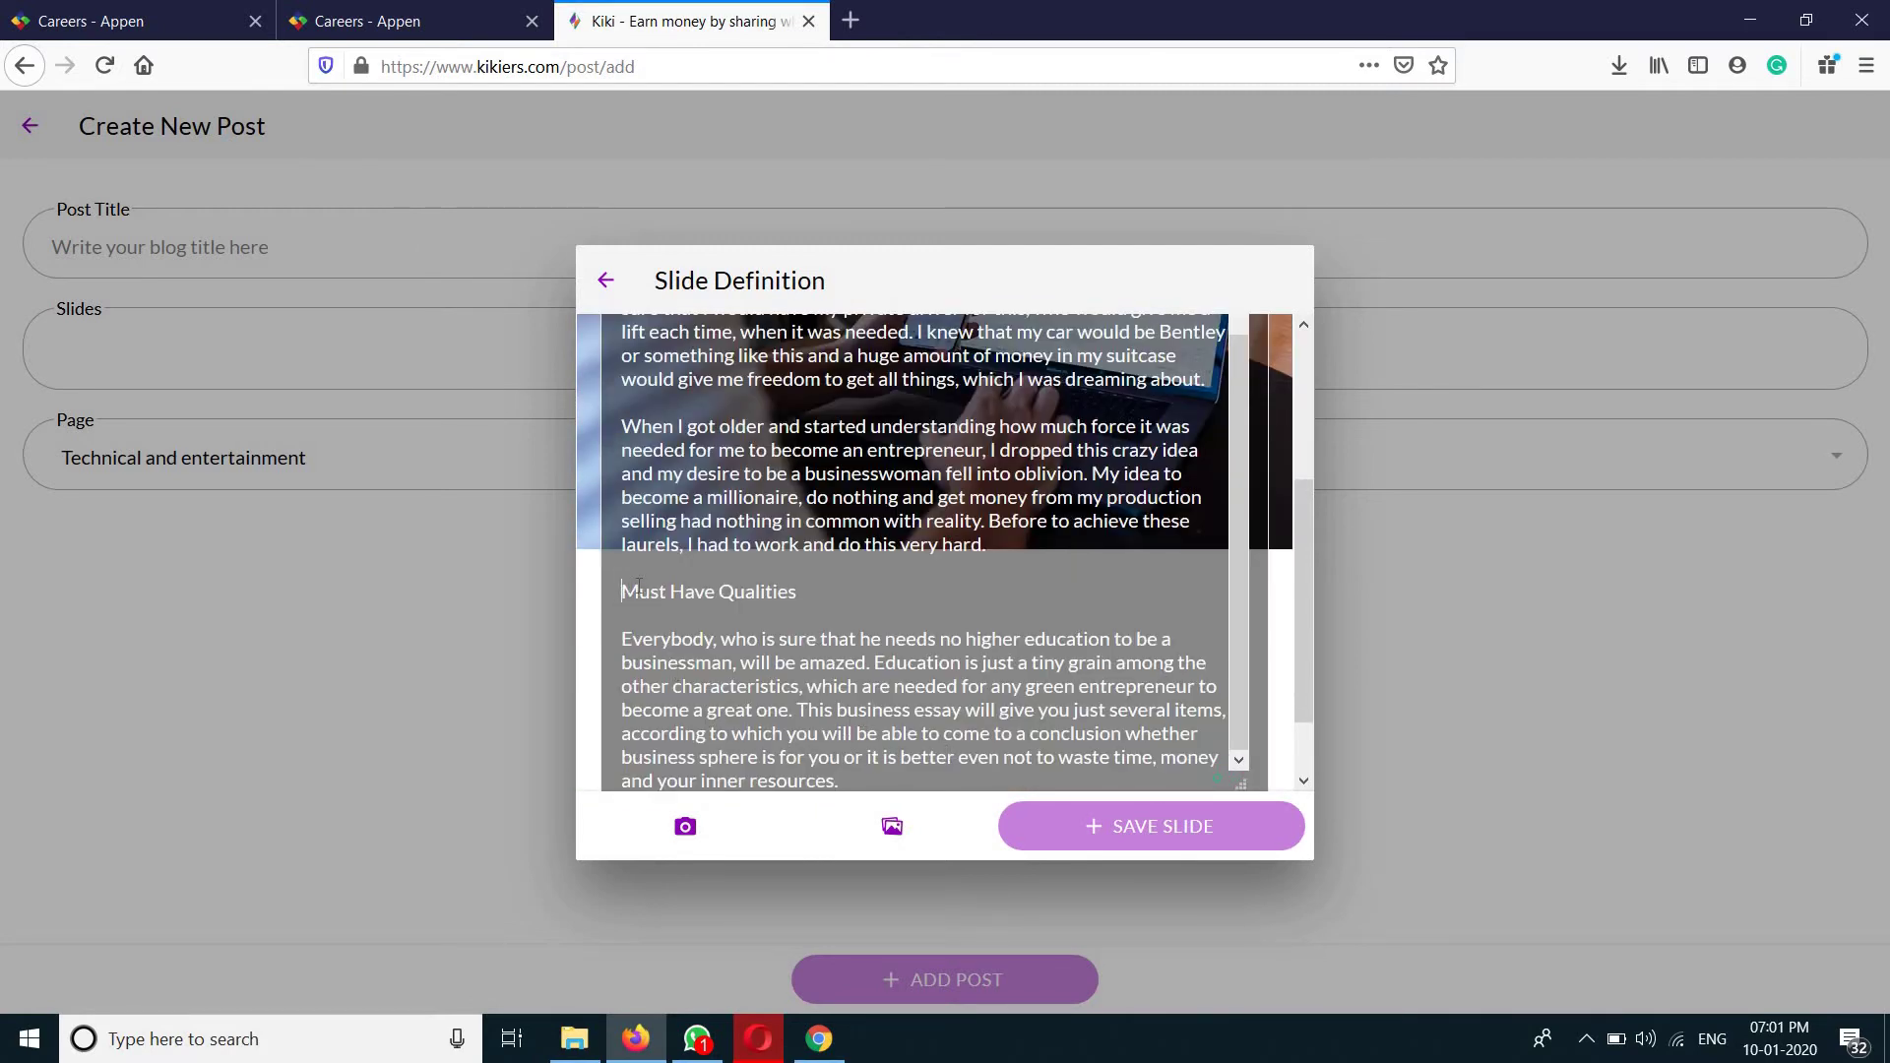
drag(638, 586, 671, 590)
drag(1068, 753, 1319, 948)
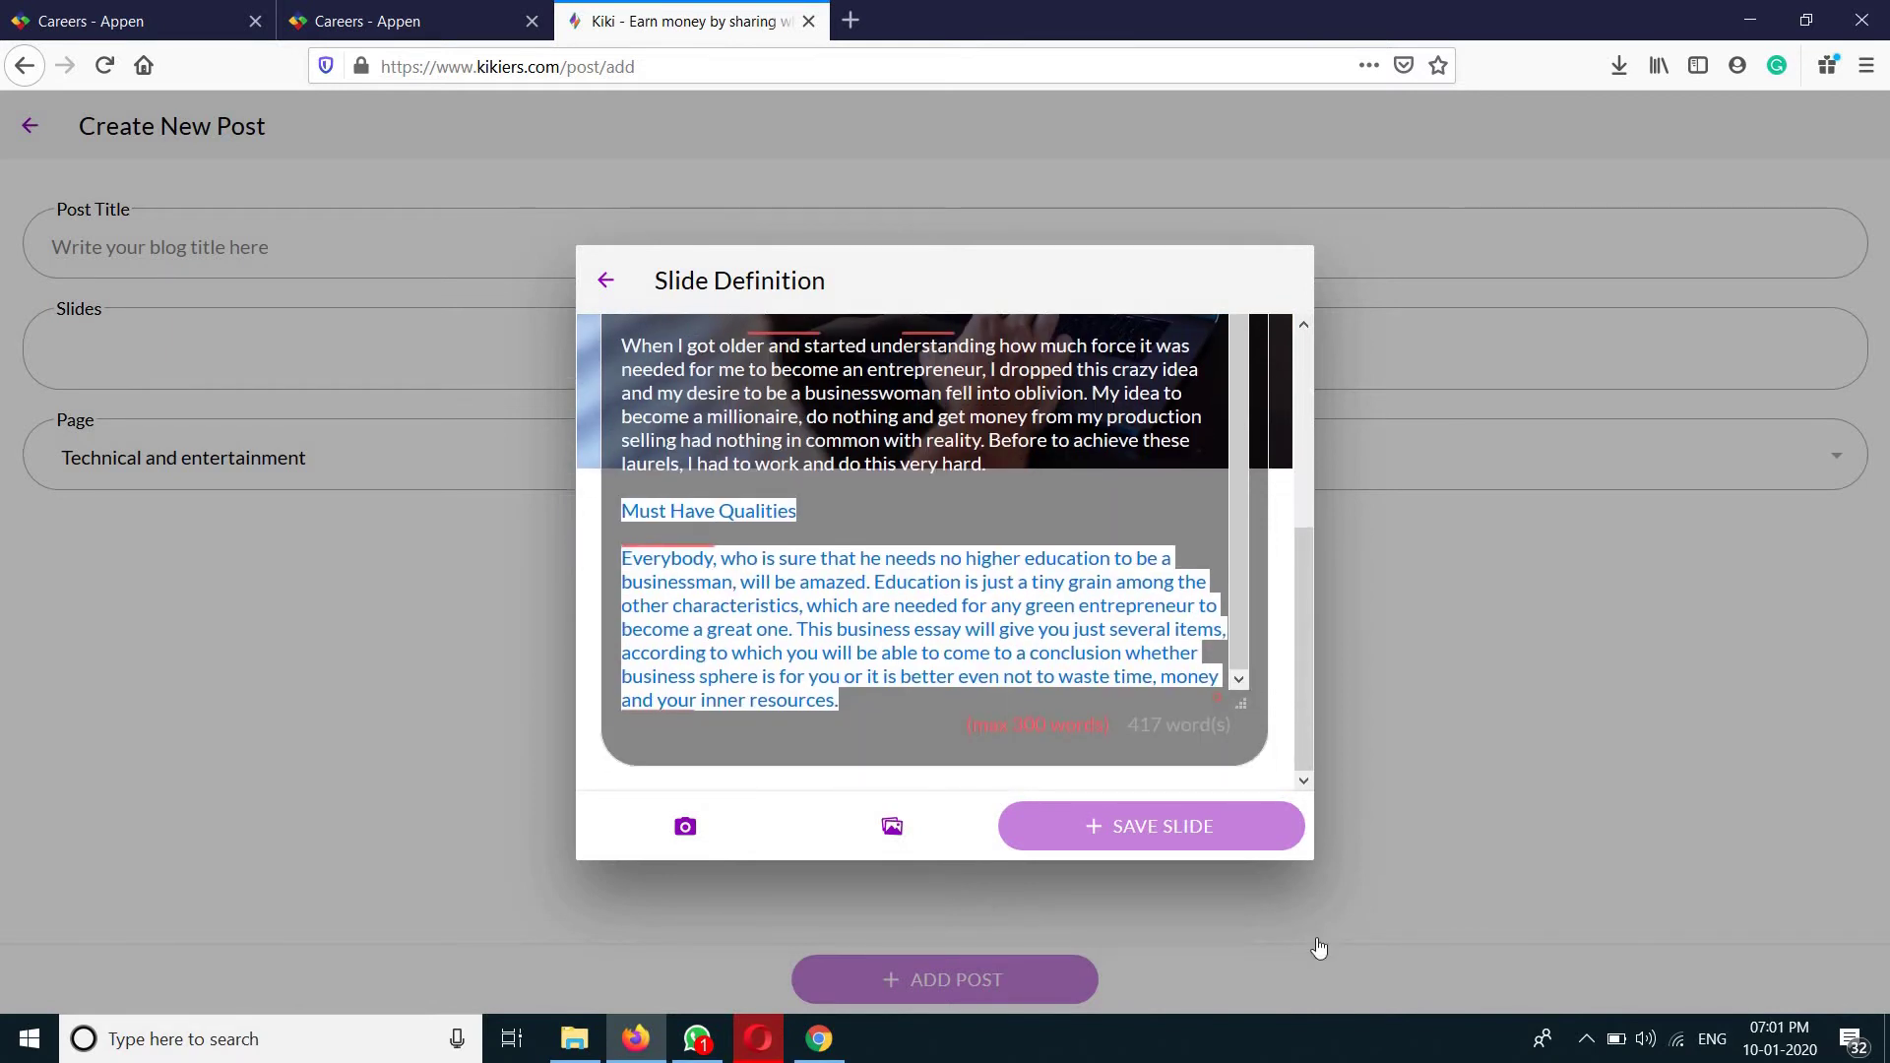
key(BackSpace)
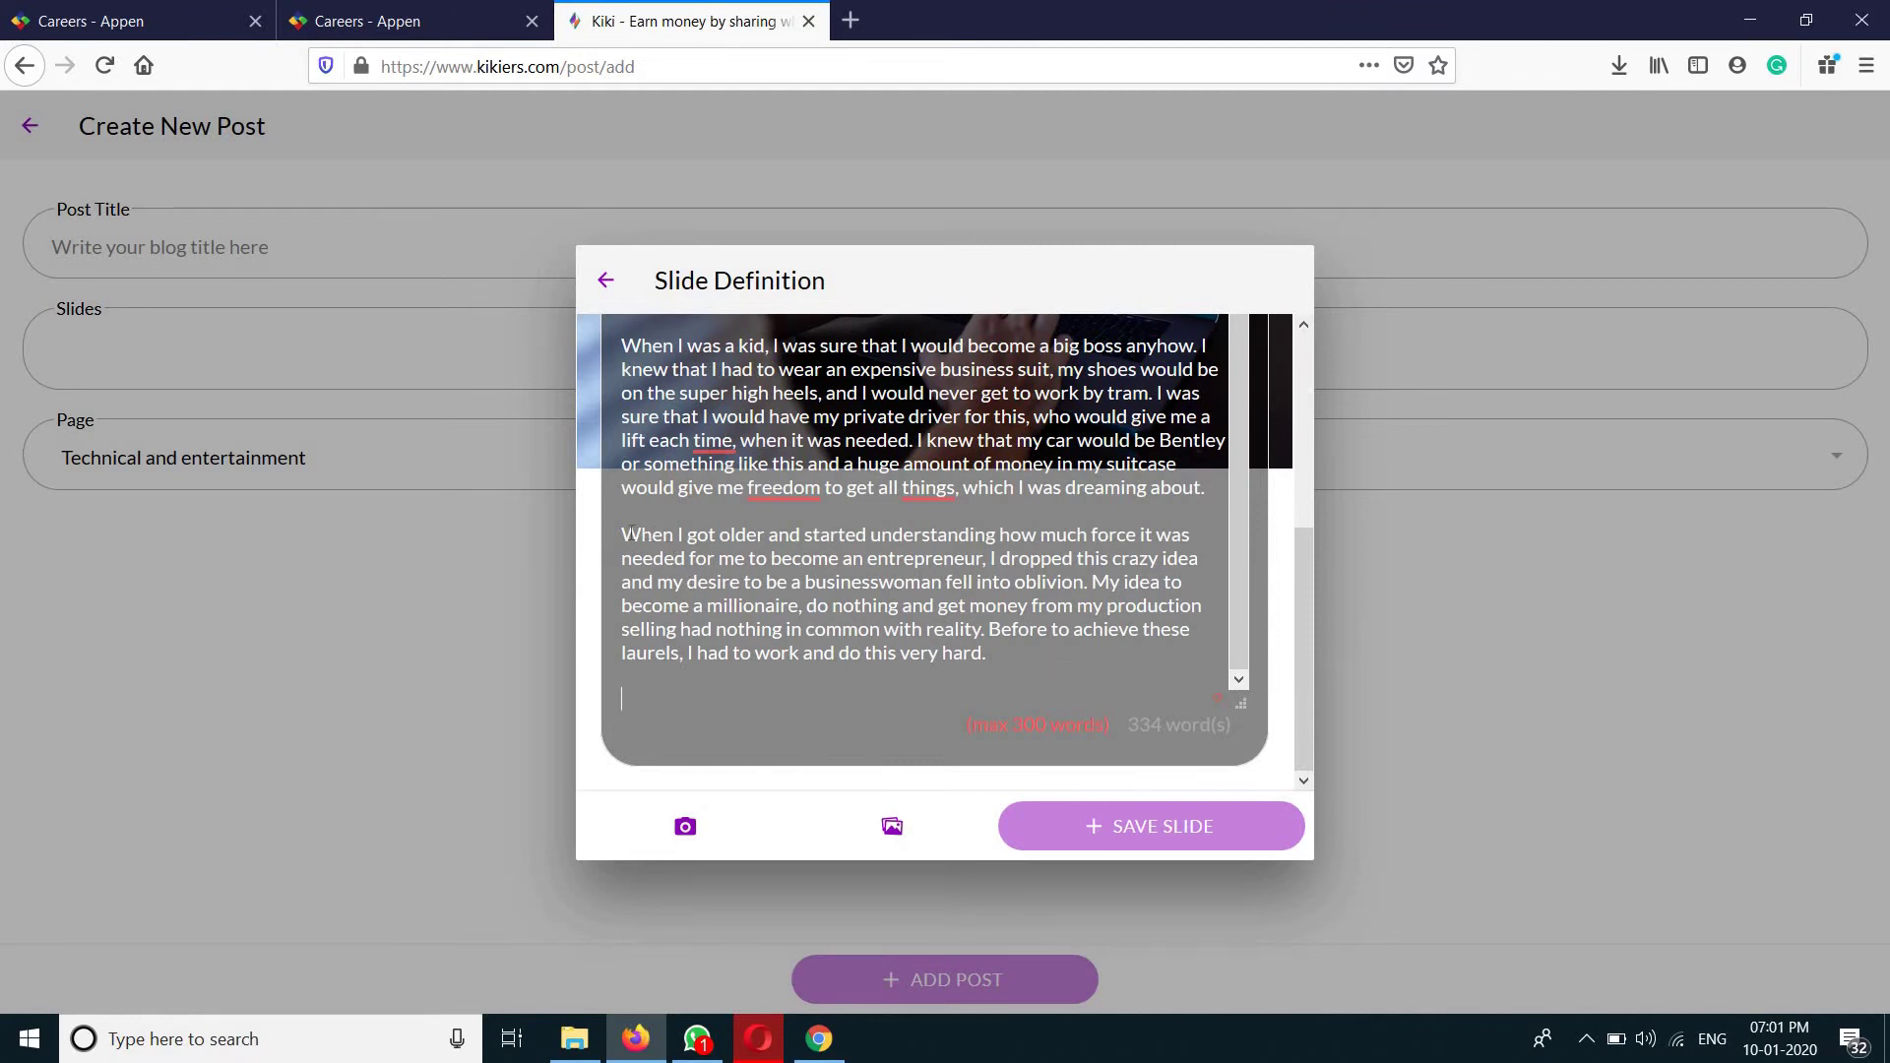
Step: Delete the paragraph starting "When I got older" from the description and save the slide
drag(623, 533, 994, 658)
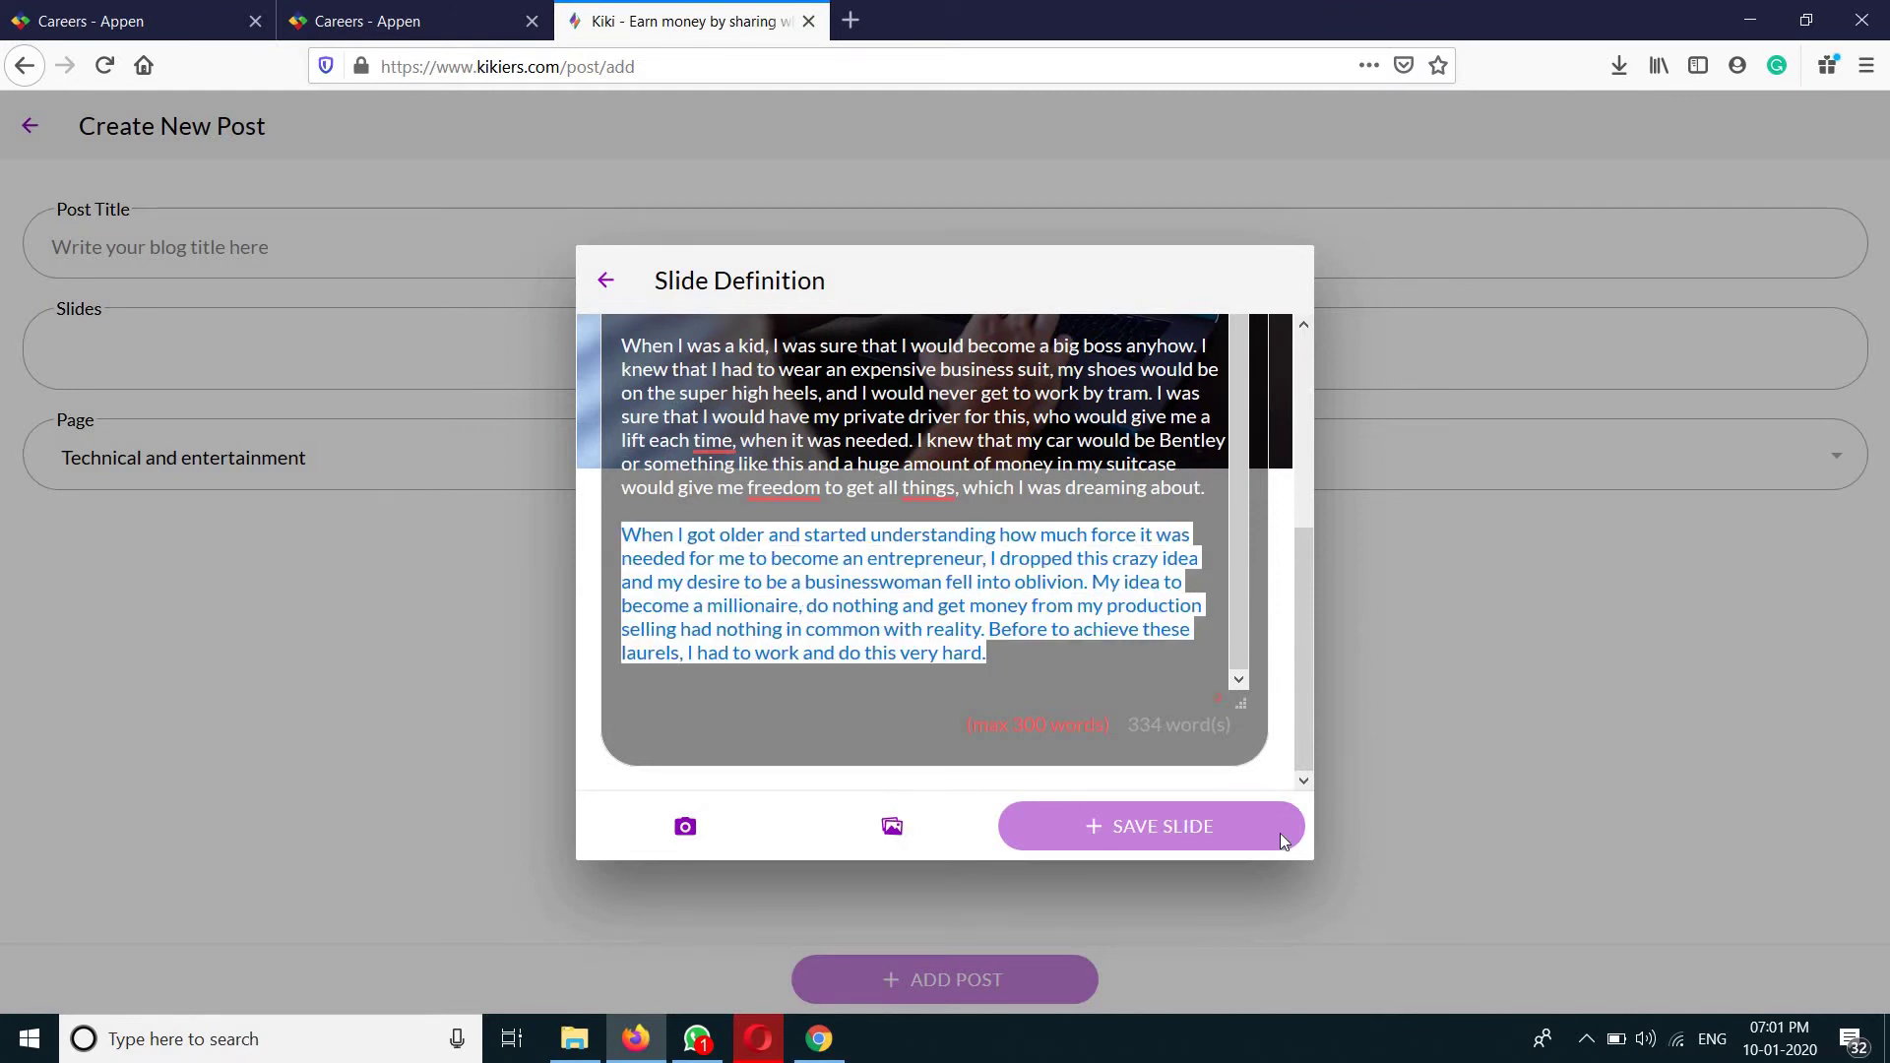
key(BackSpace)
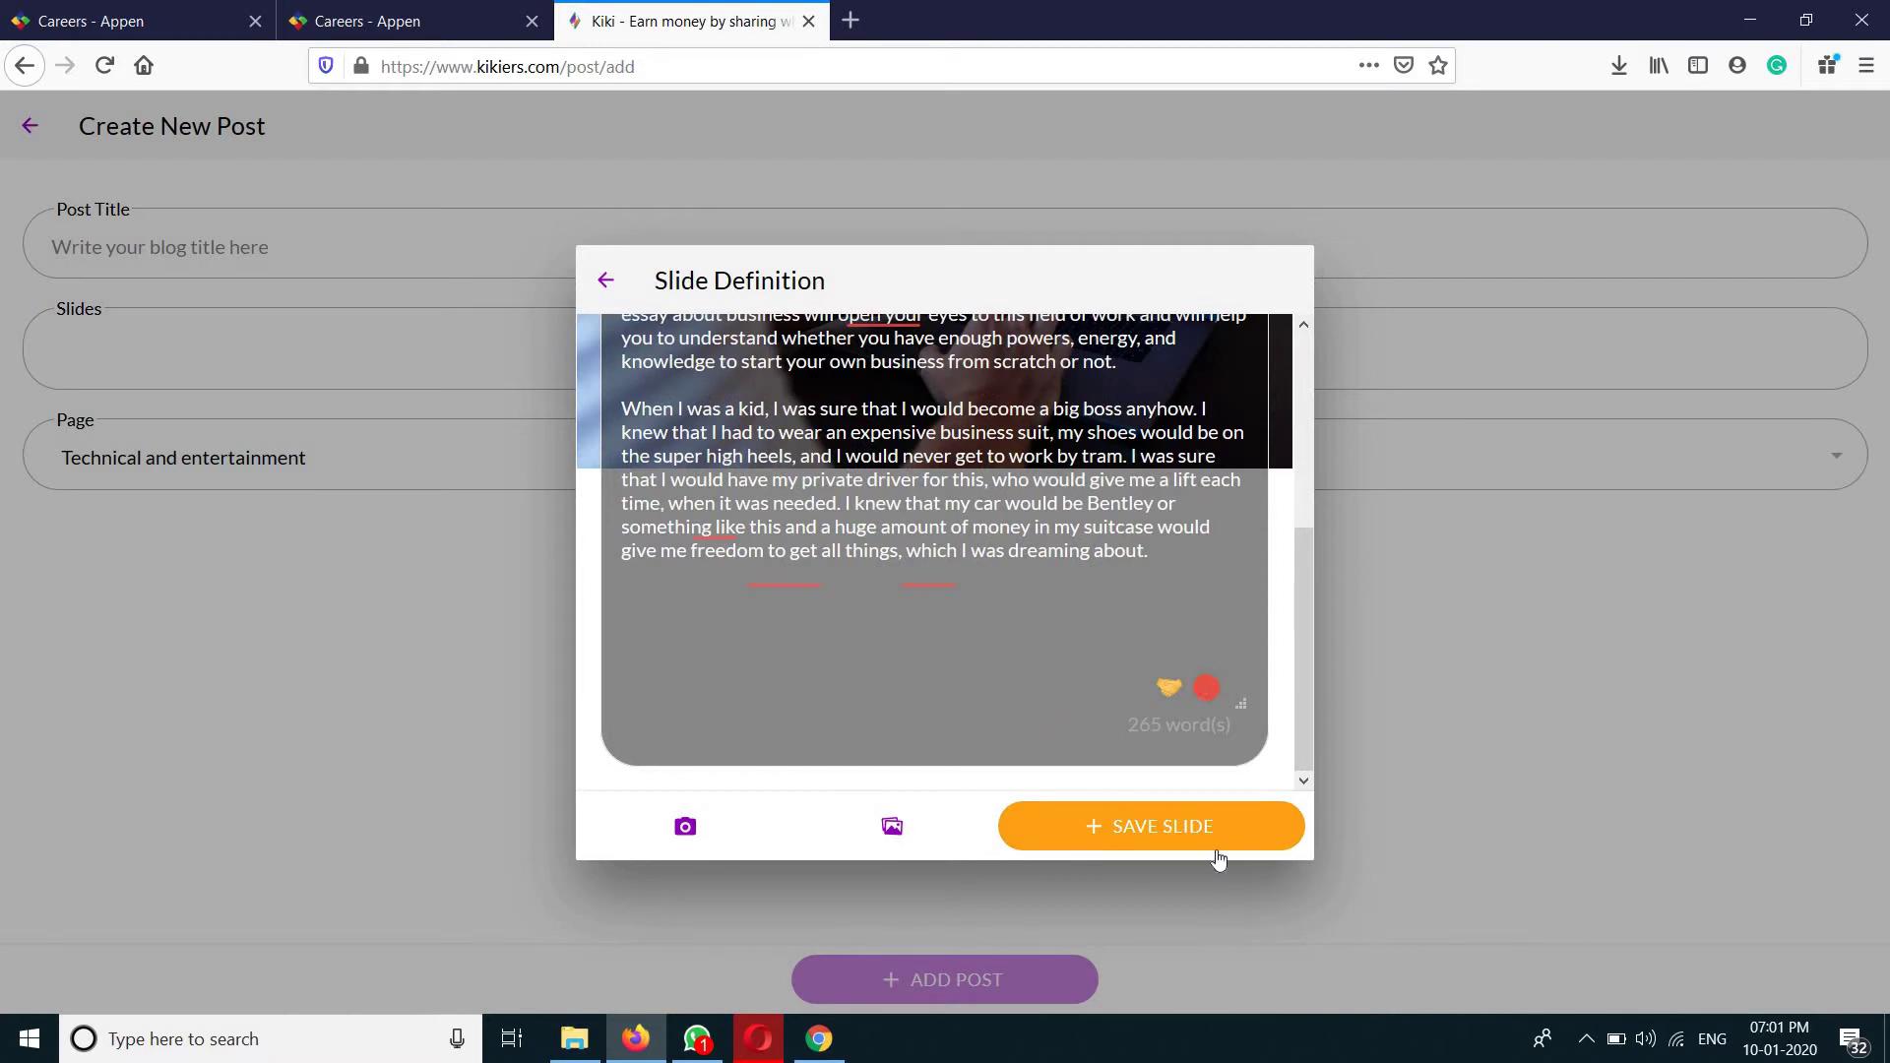
click(1169, 835)
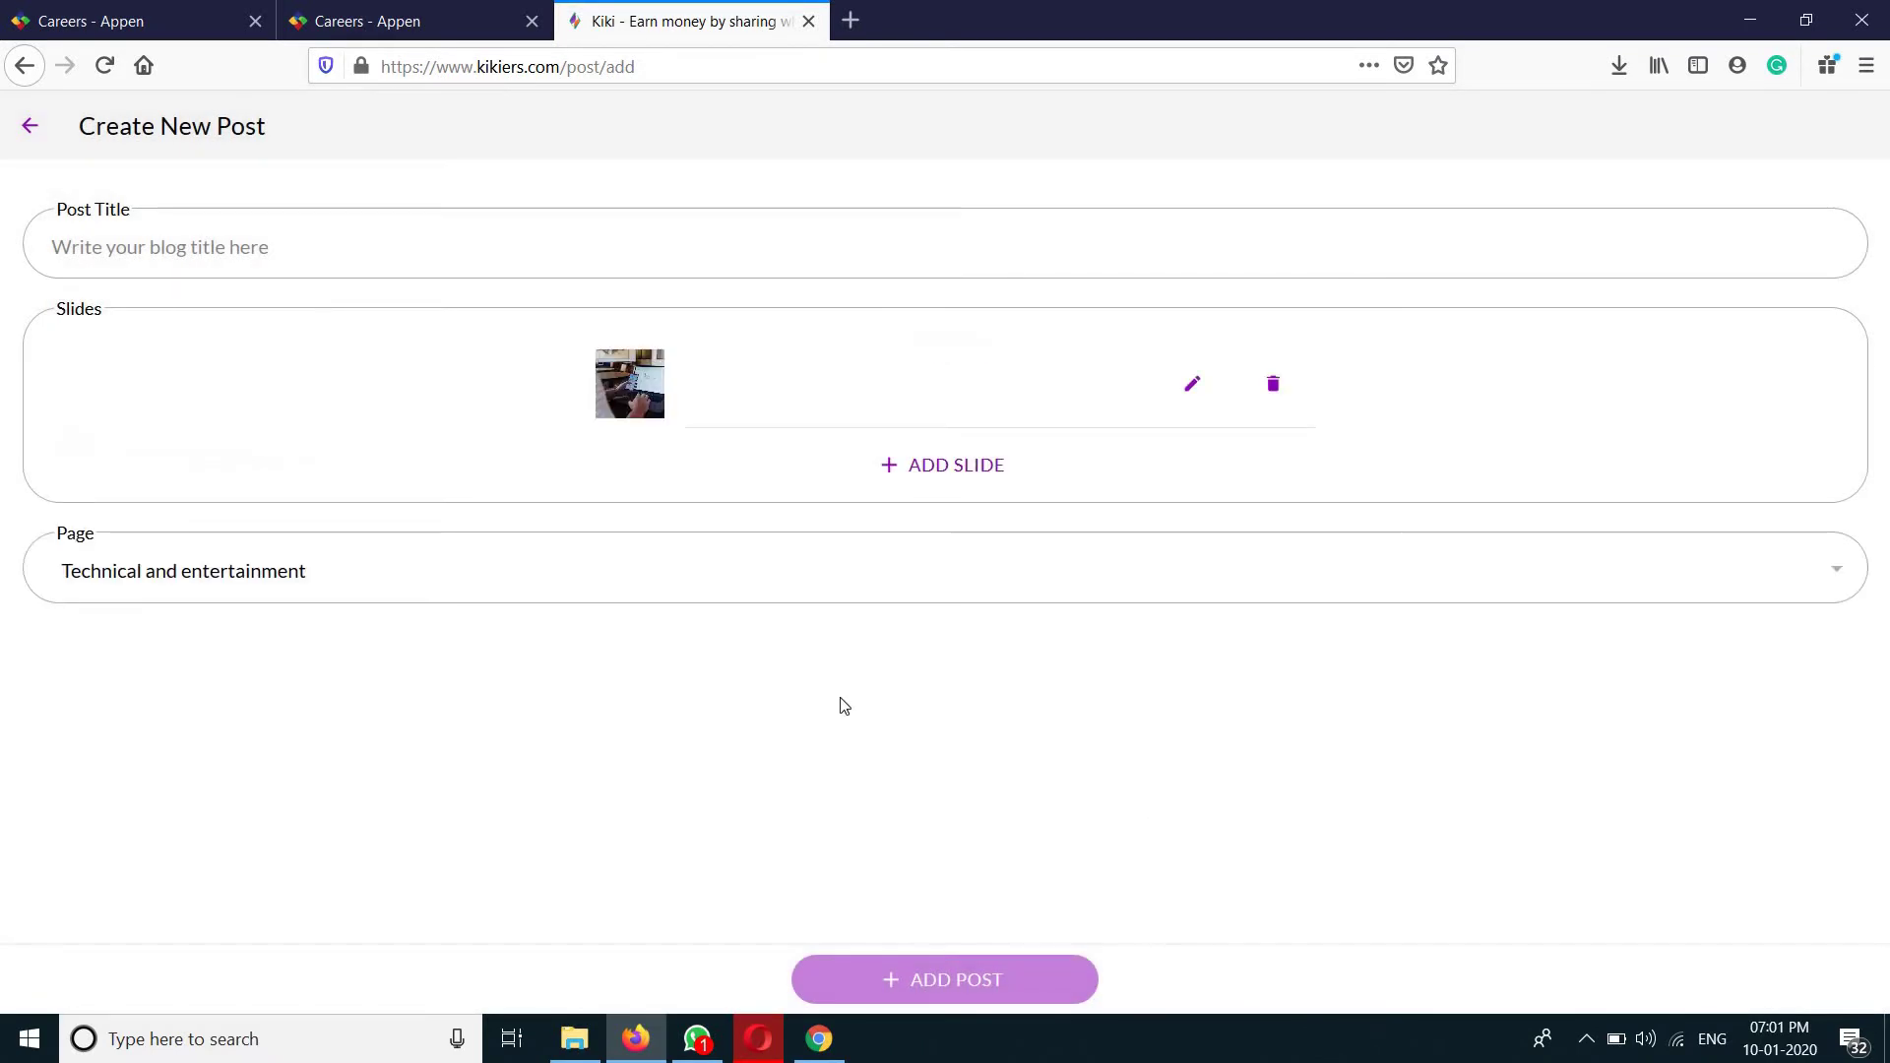
Step: Publish the post under the title "LAPTOP WORKS!" and return to the Revenue page without sharing it to social media
click(298, 241)
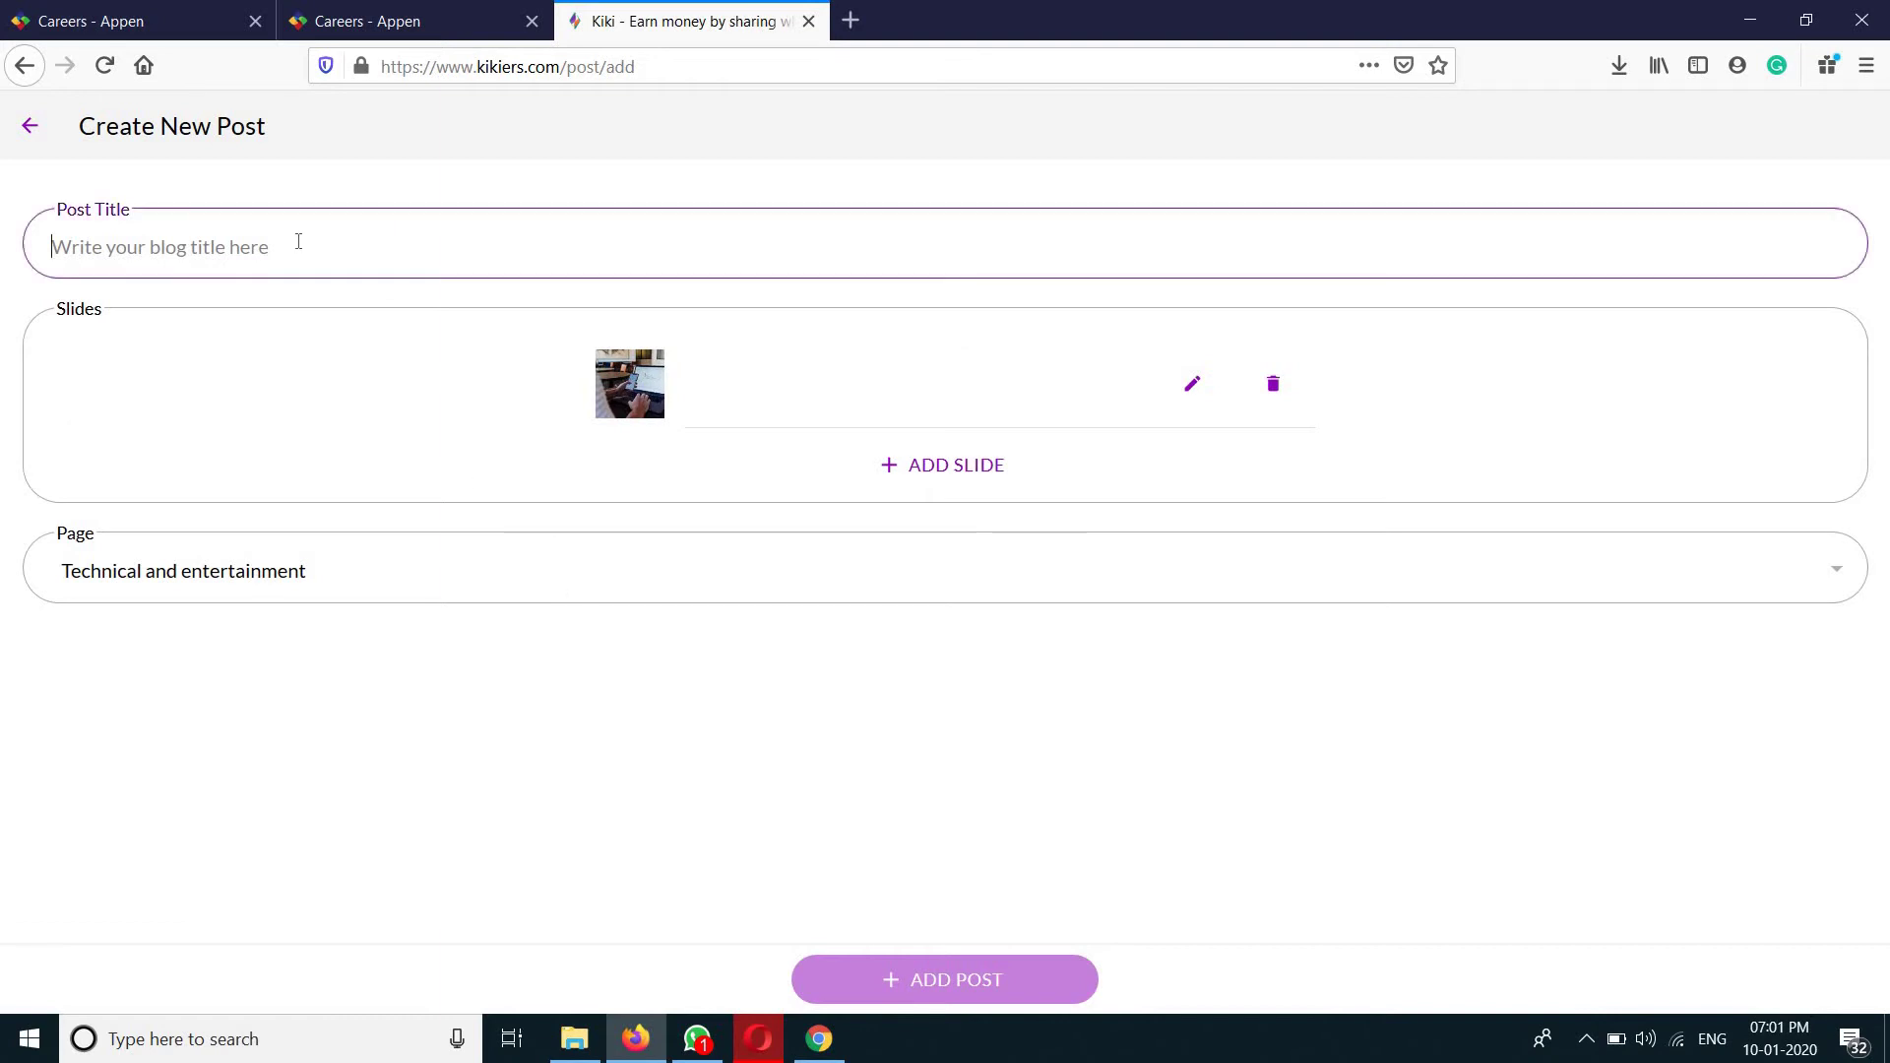
text(L)
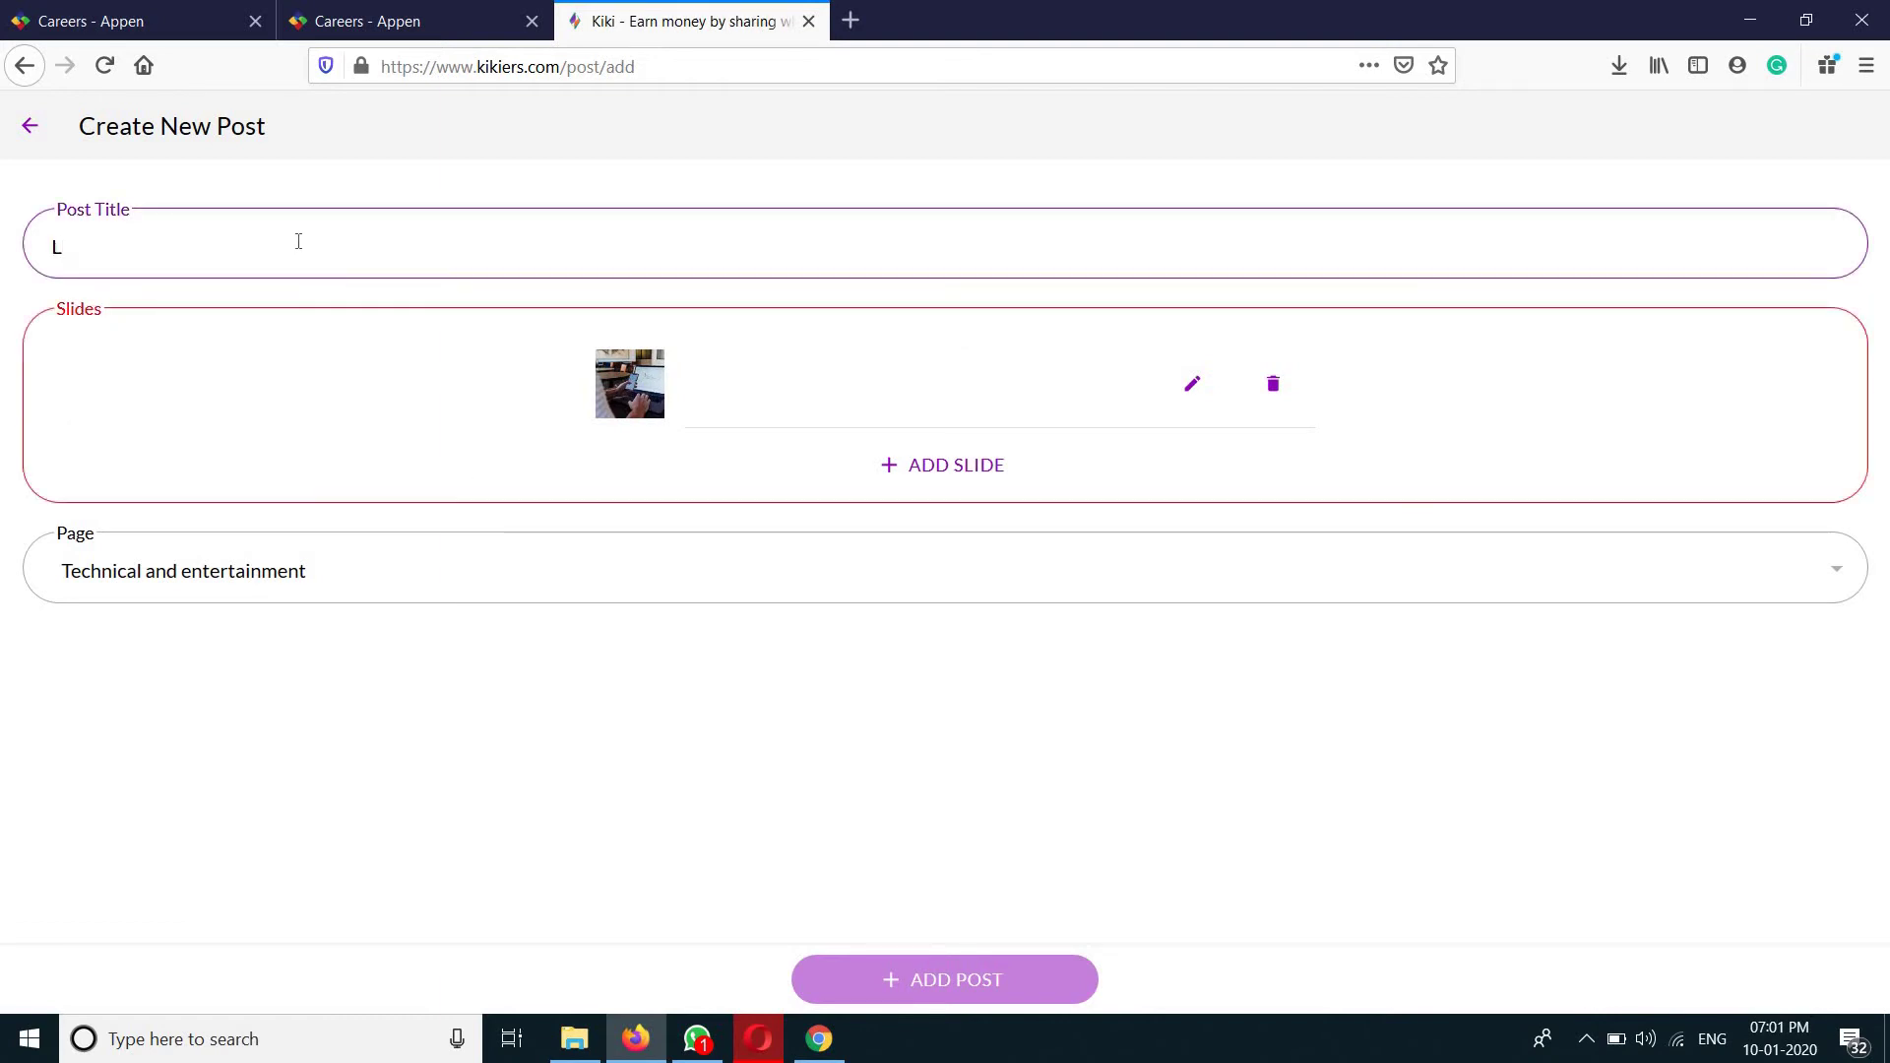
text(APTOP WORKS!)
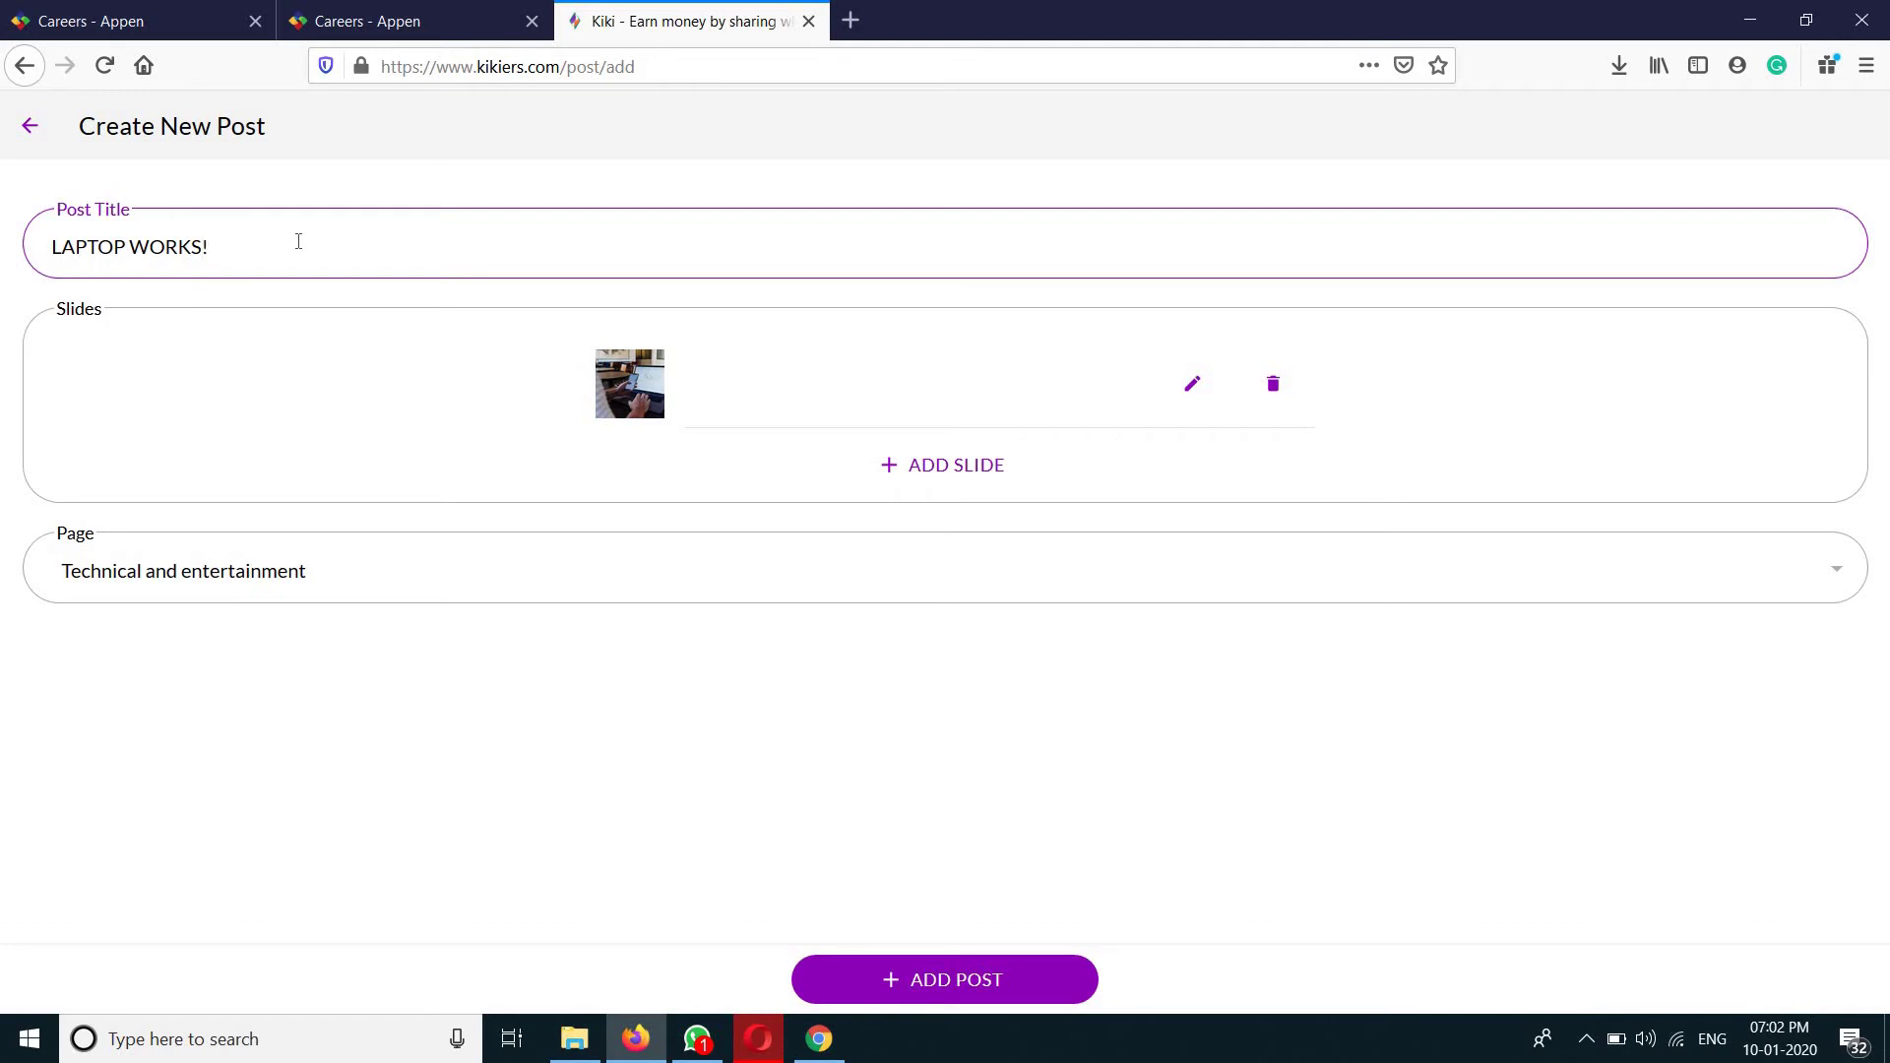
click(958, 978)
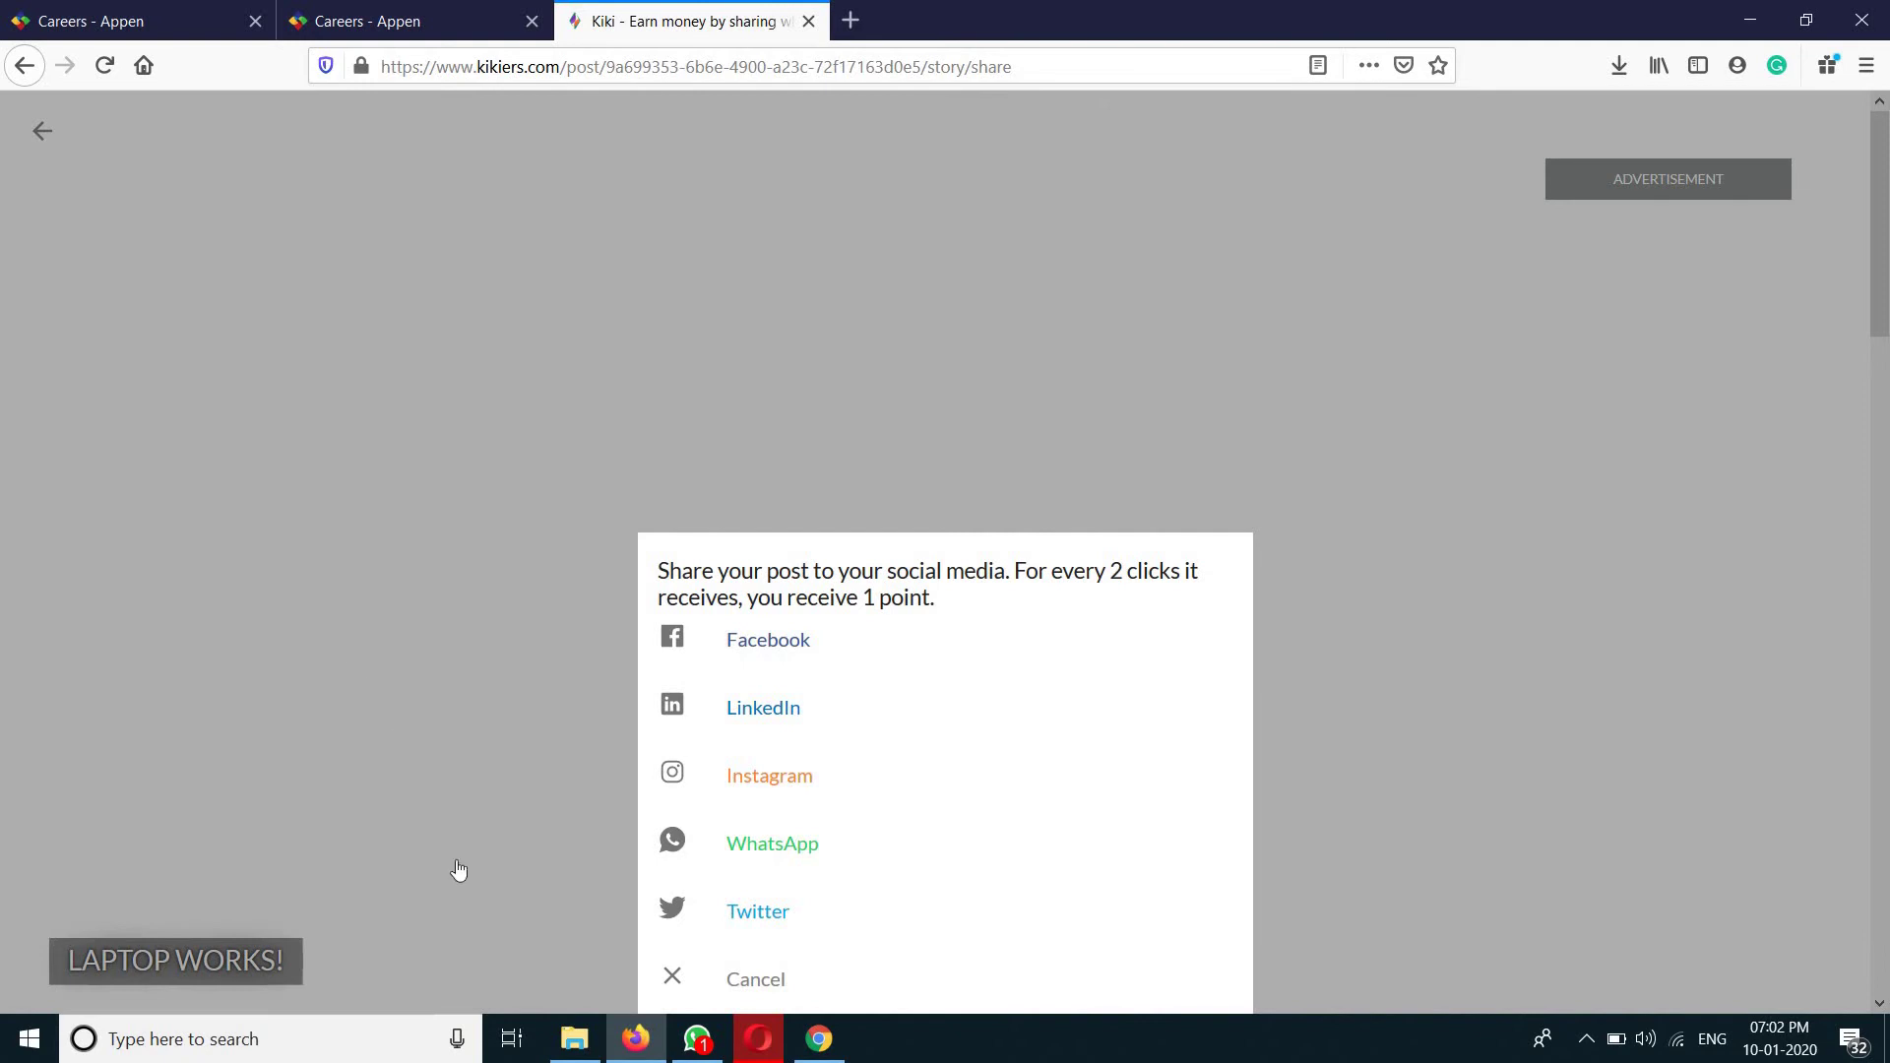
click(407, 764)
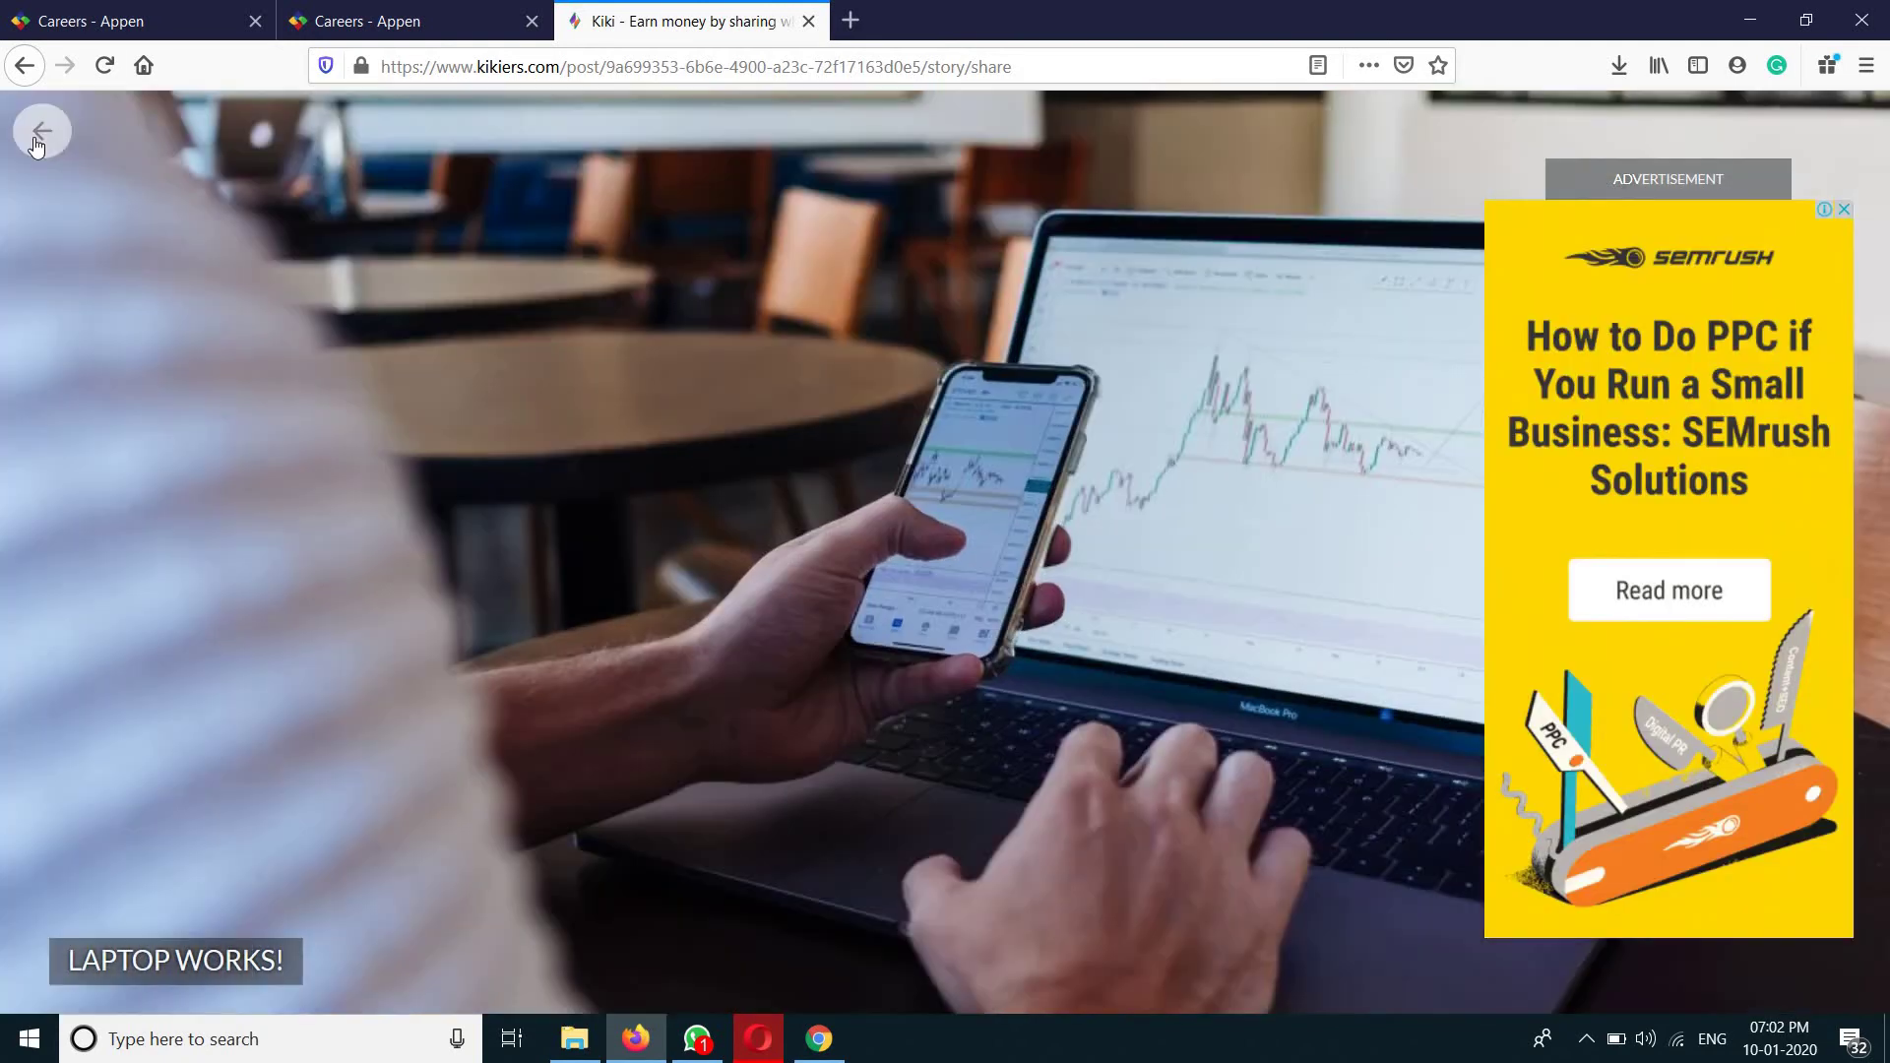
click(39, 133)
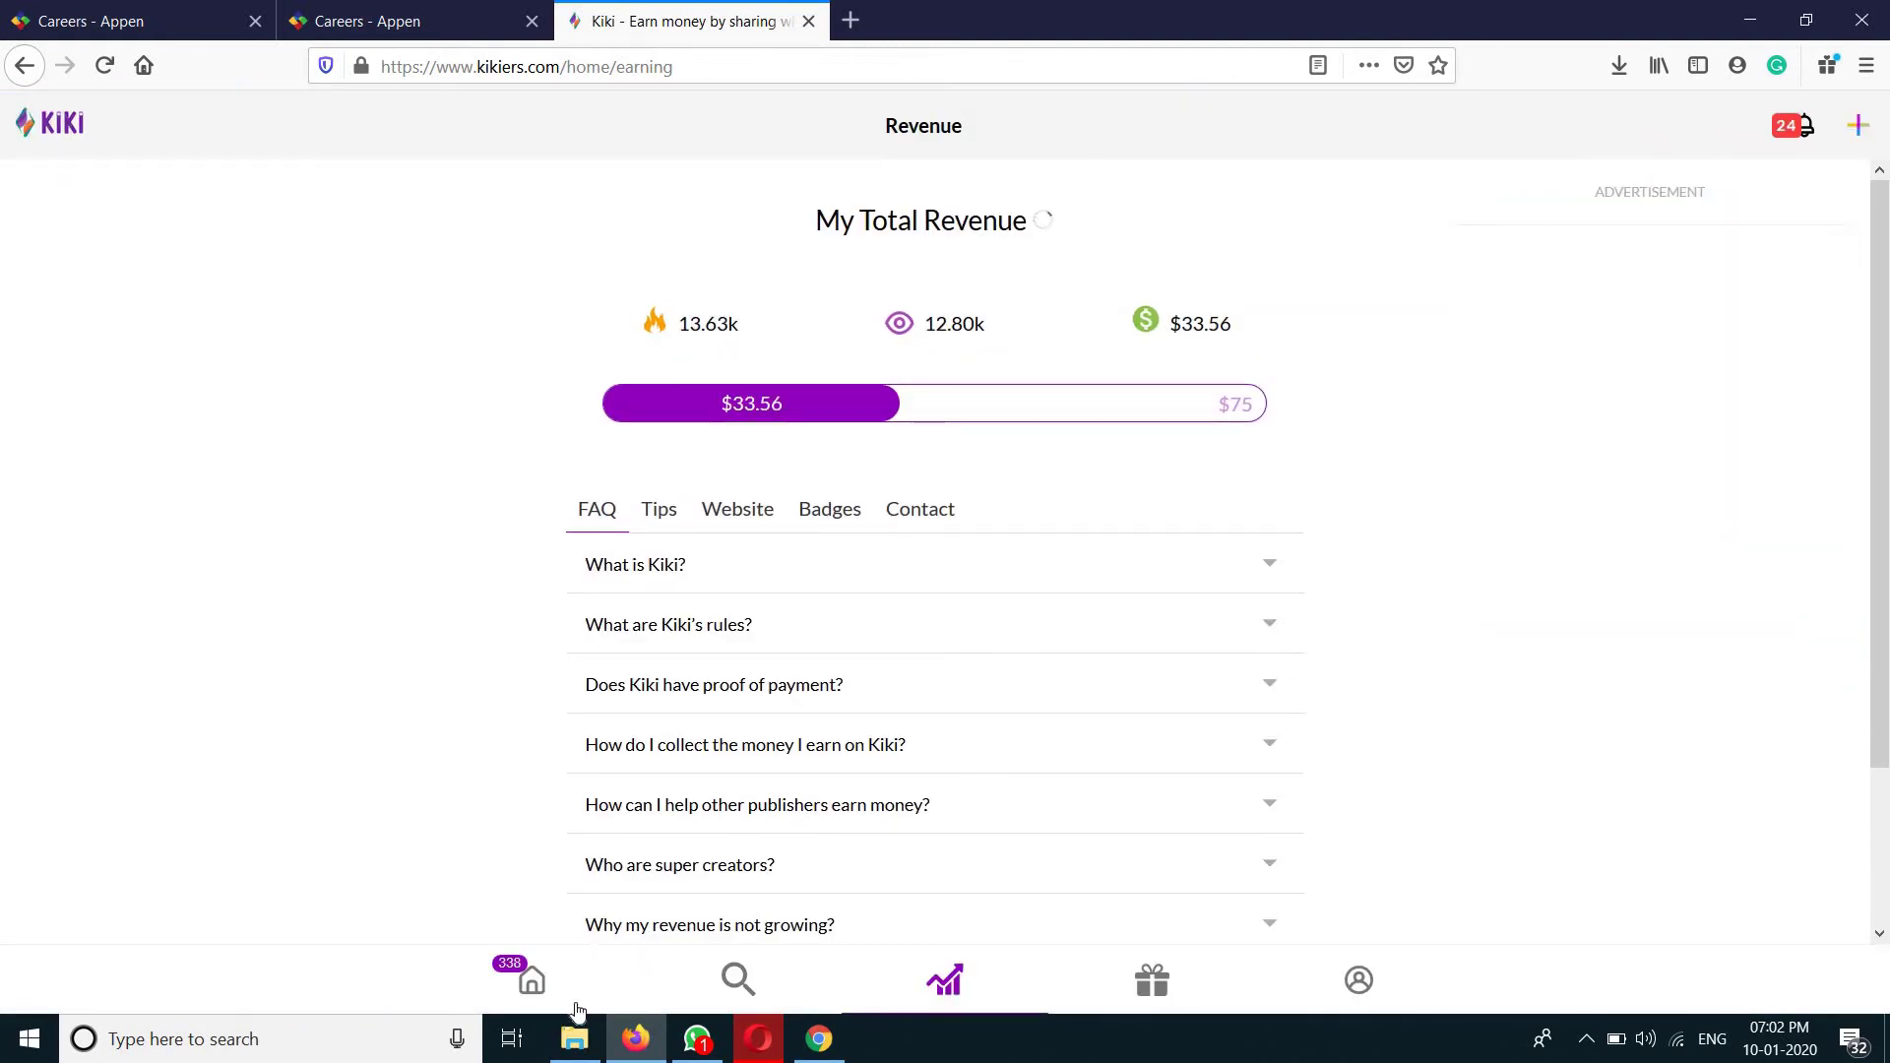
Step: Browse the community posts in the home feed and read the peacock post "Back side" through its text
click(532, 985)
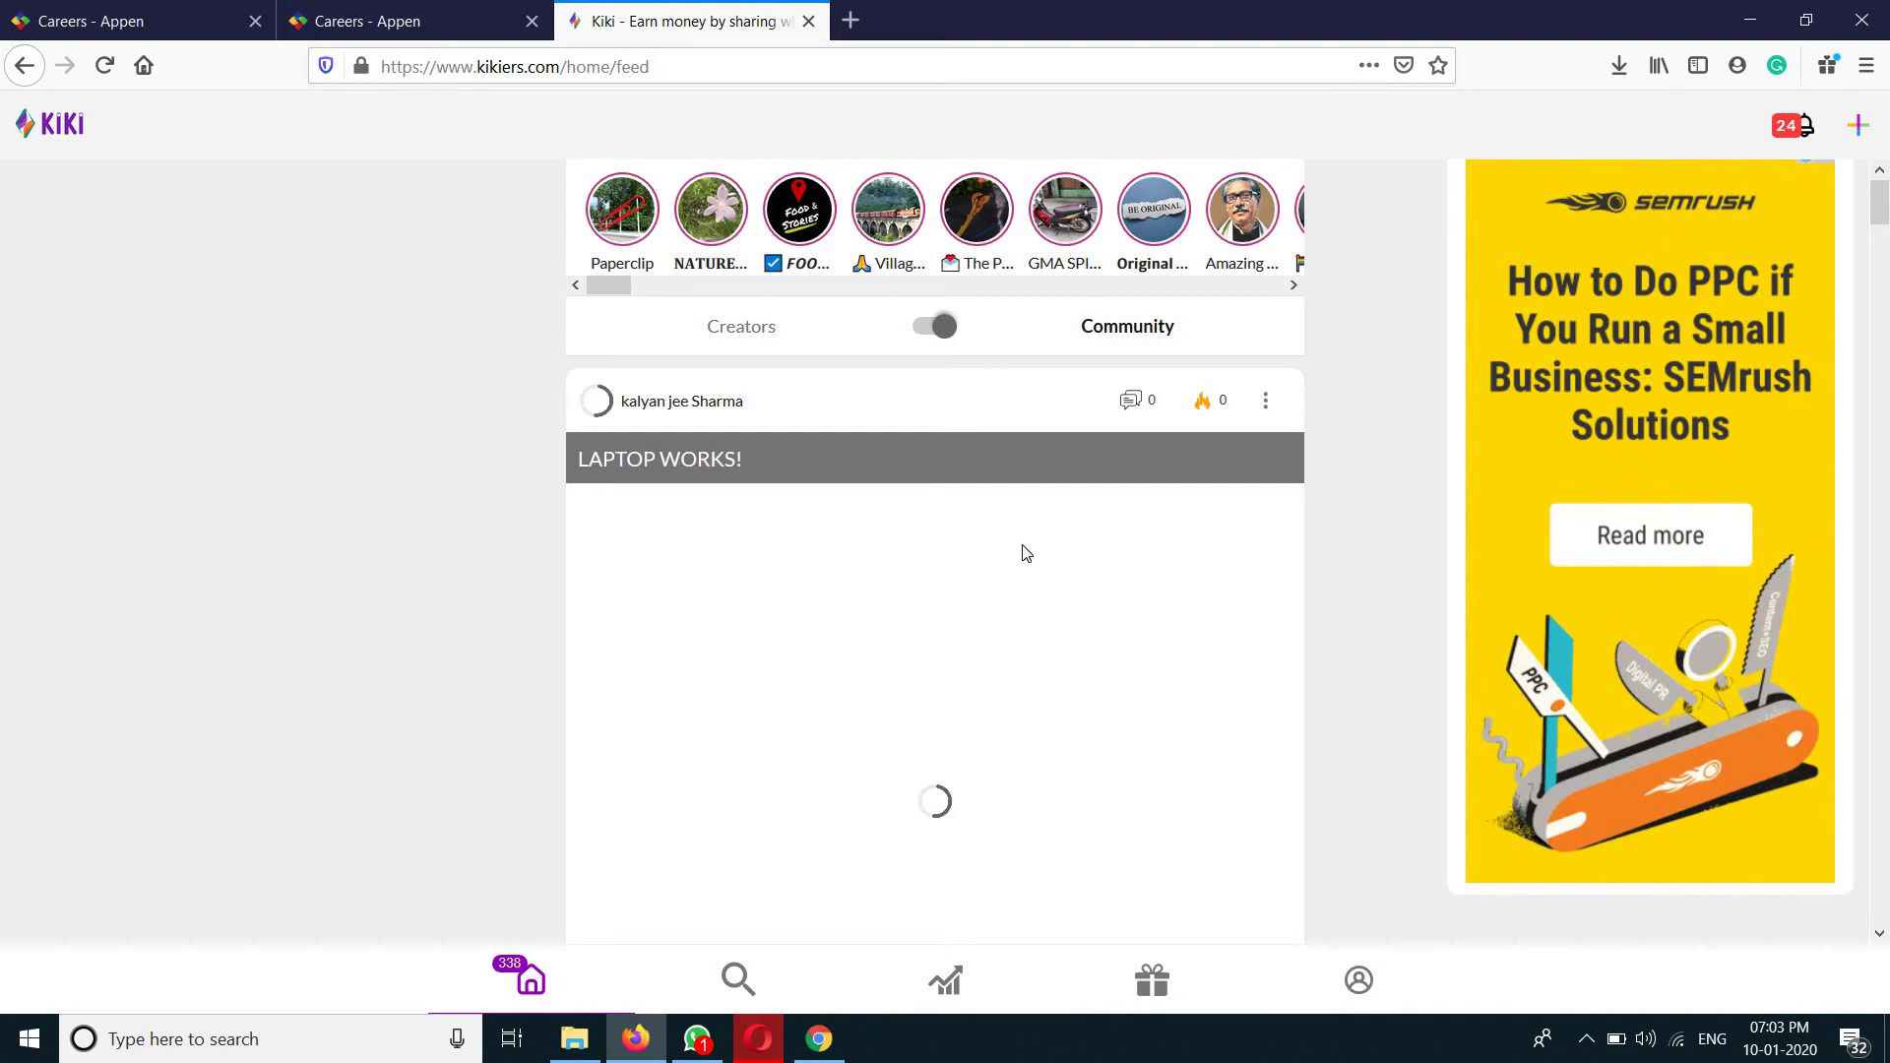
scroll(1024, 553, down, 5)
scroll(1023, 554, down, 7)
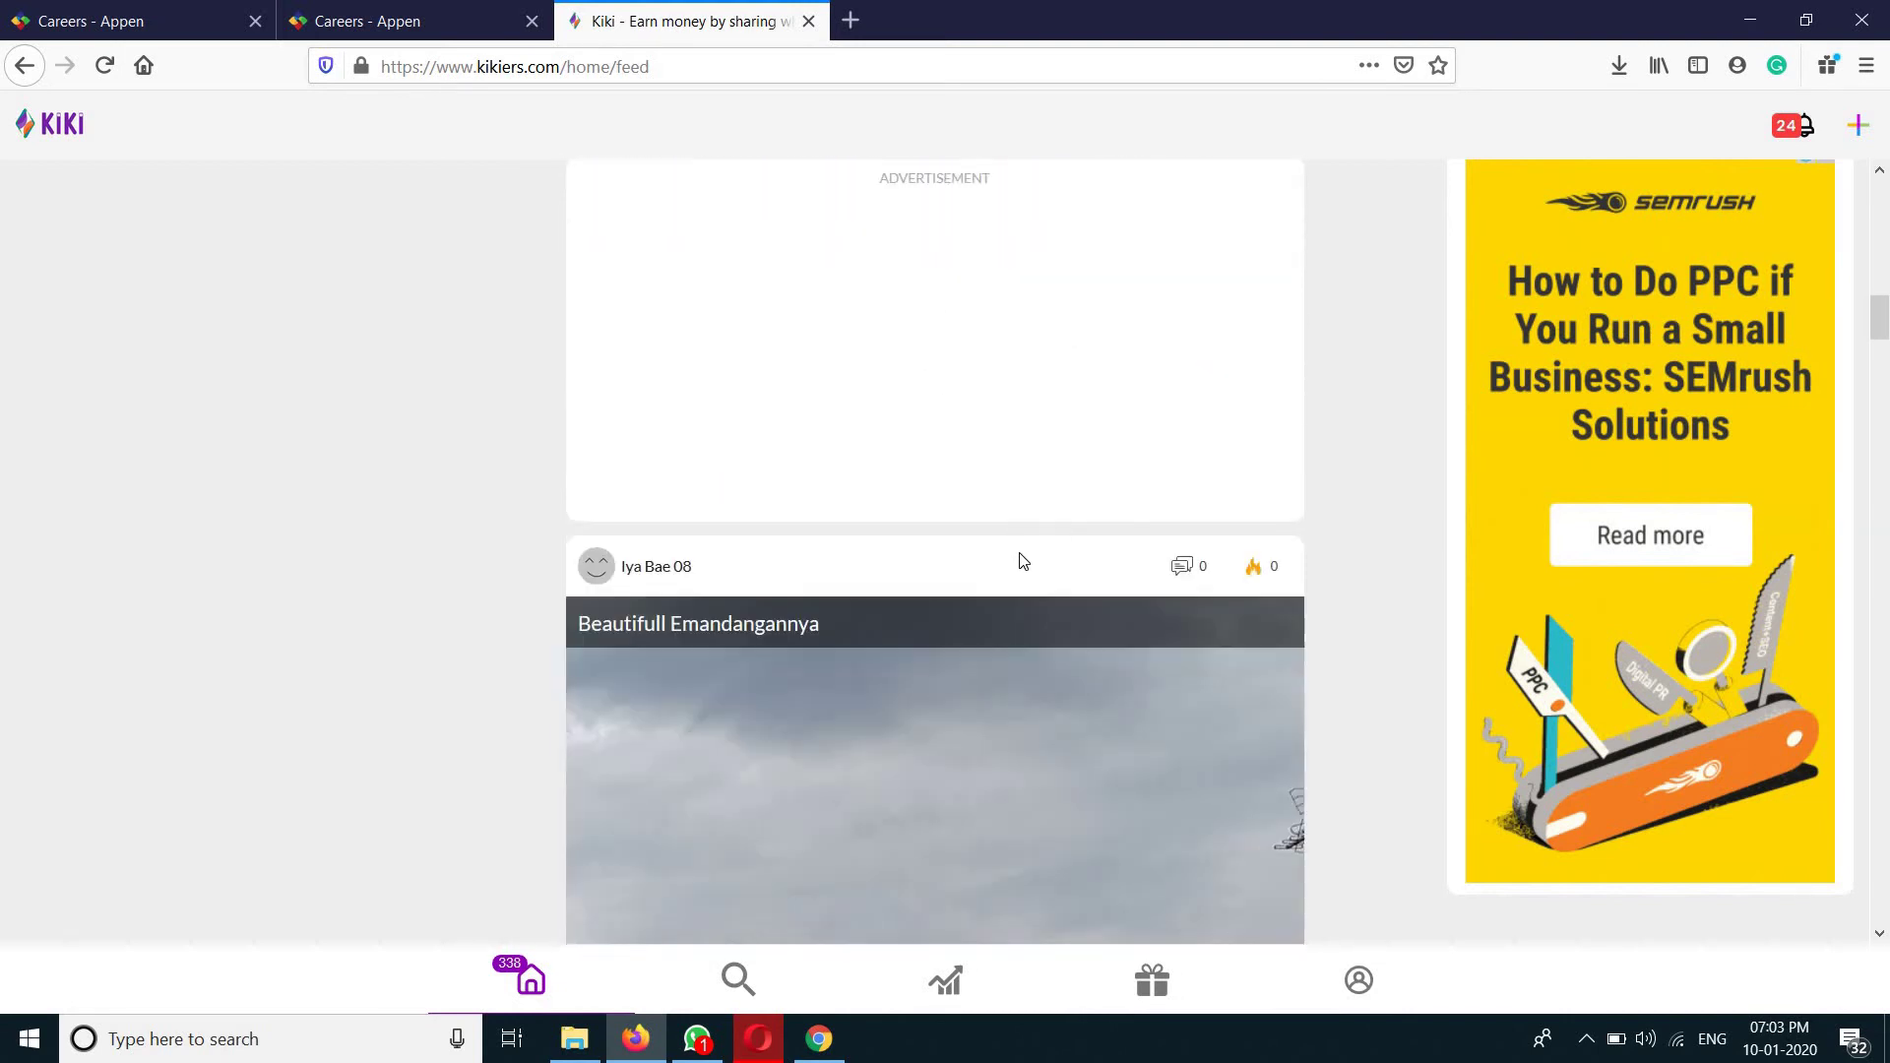
scroll(1032, 544, down, 7)
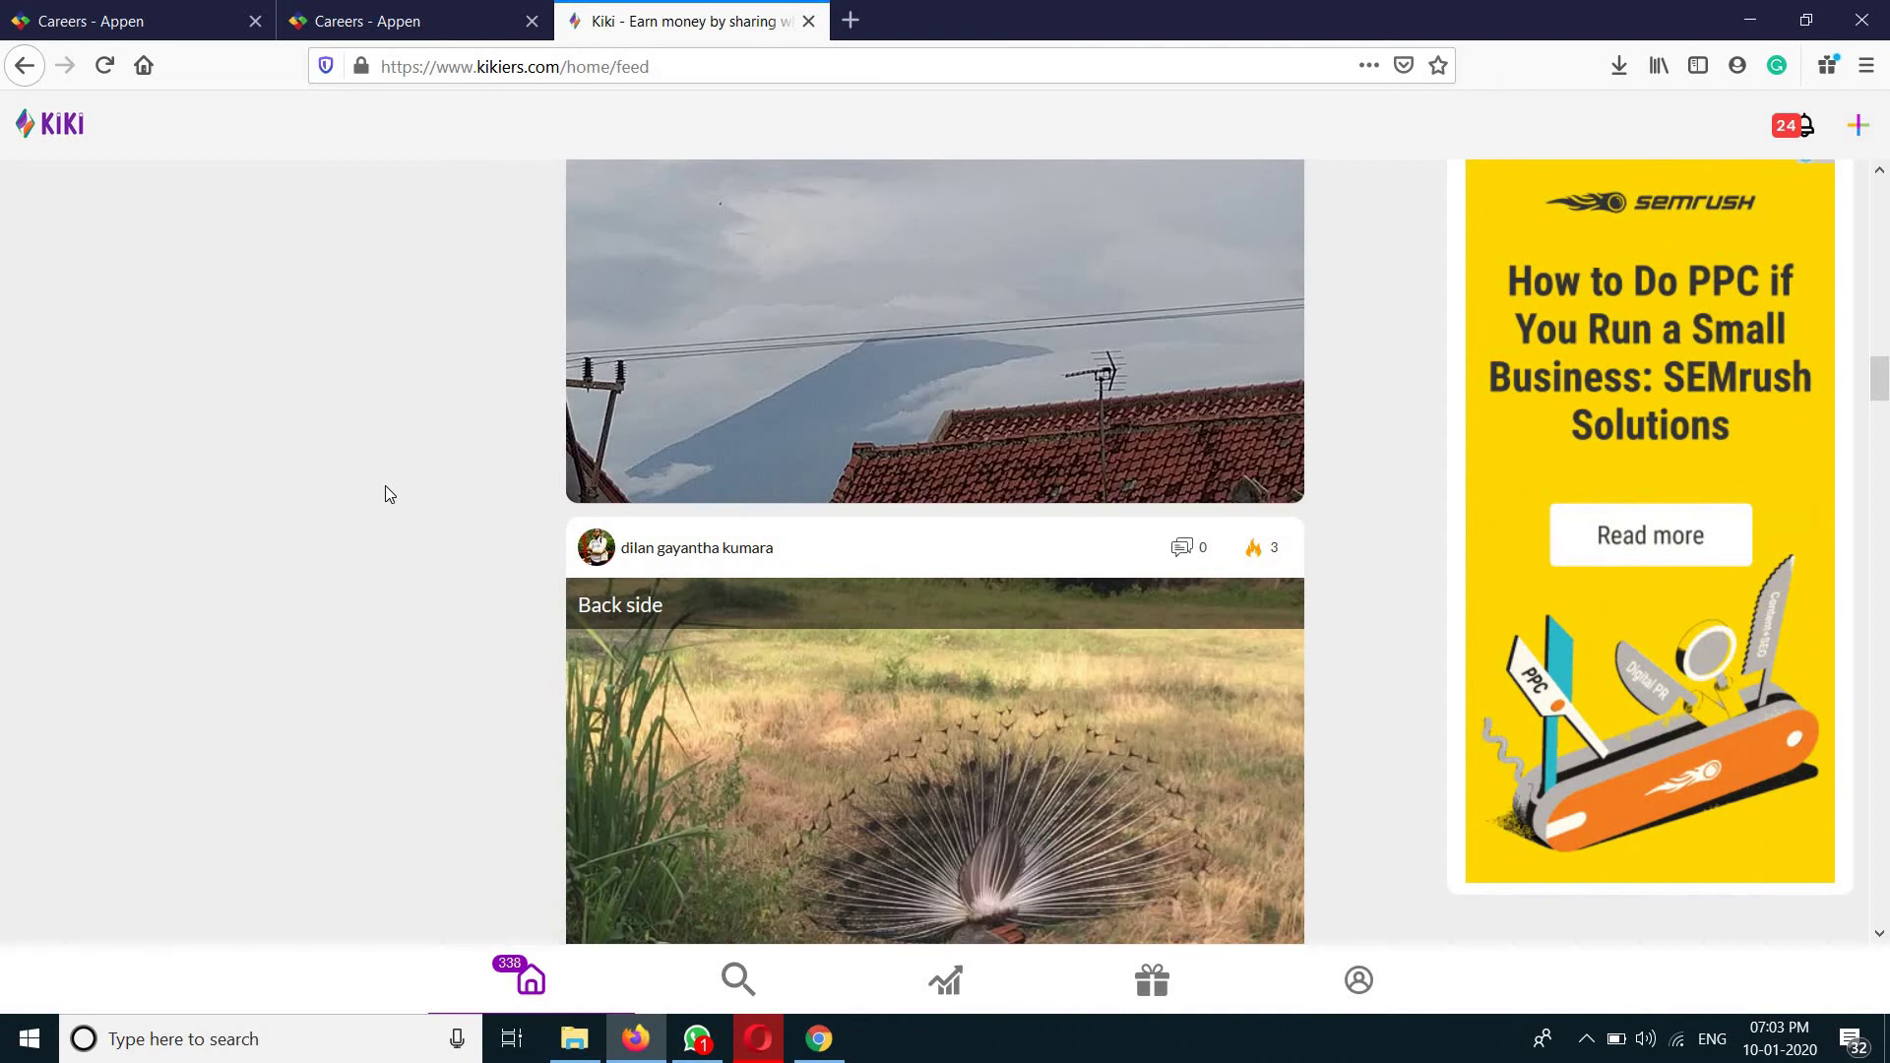
click(1251, 551)
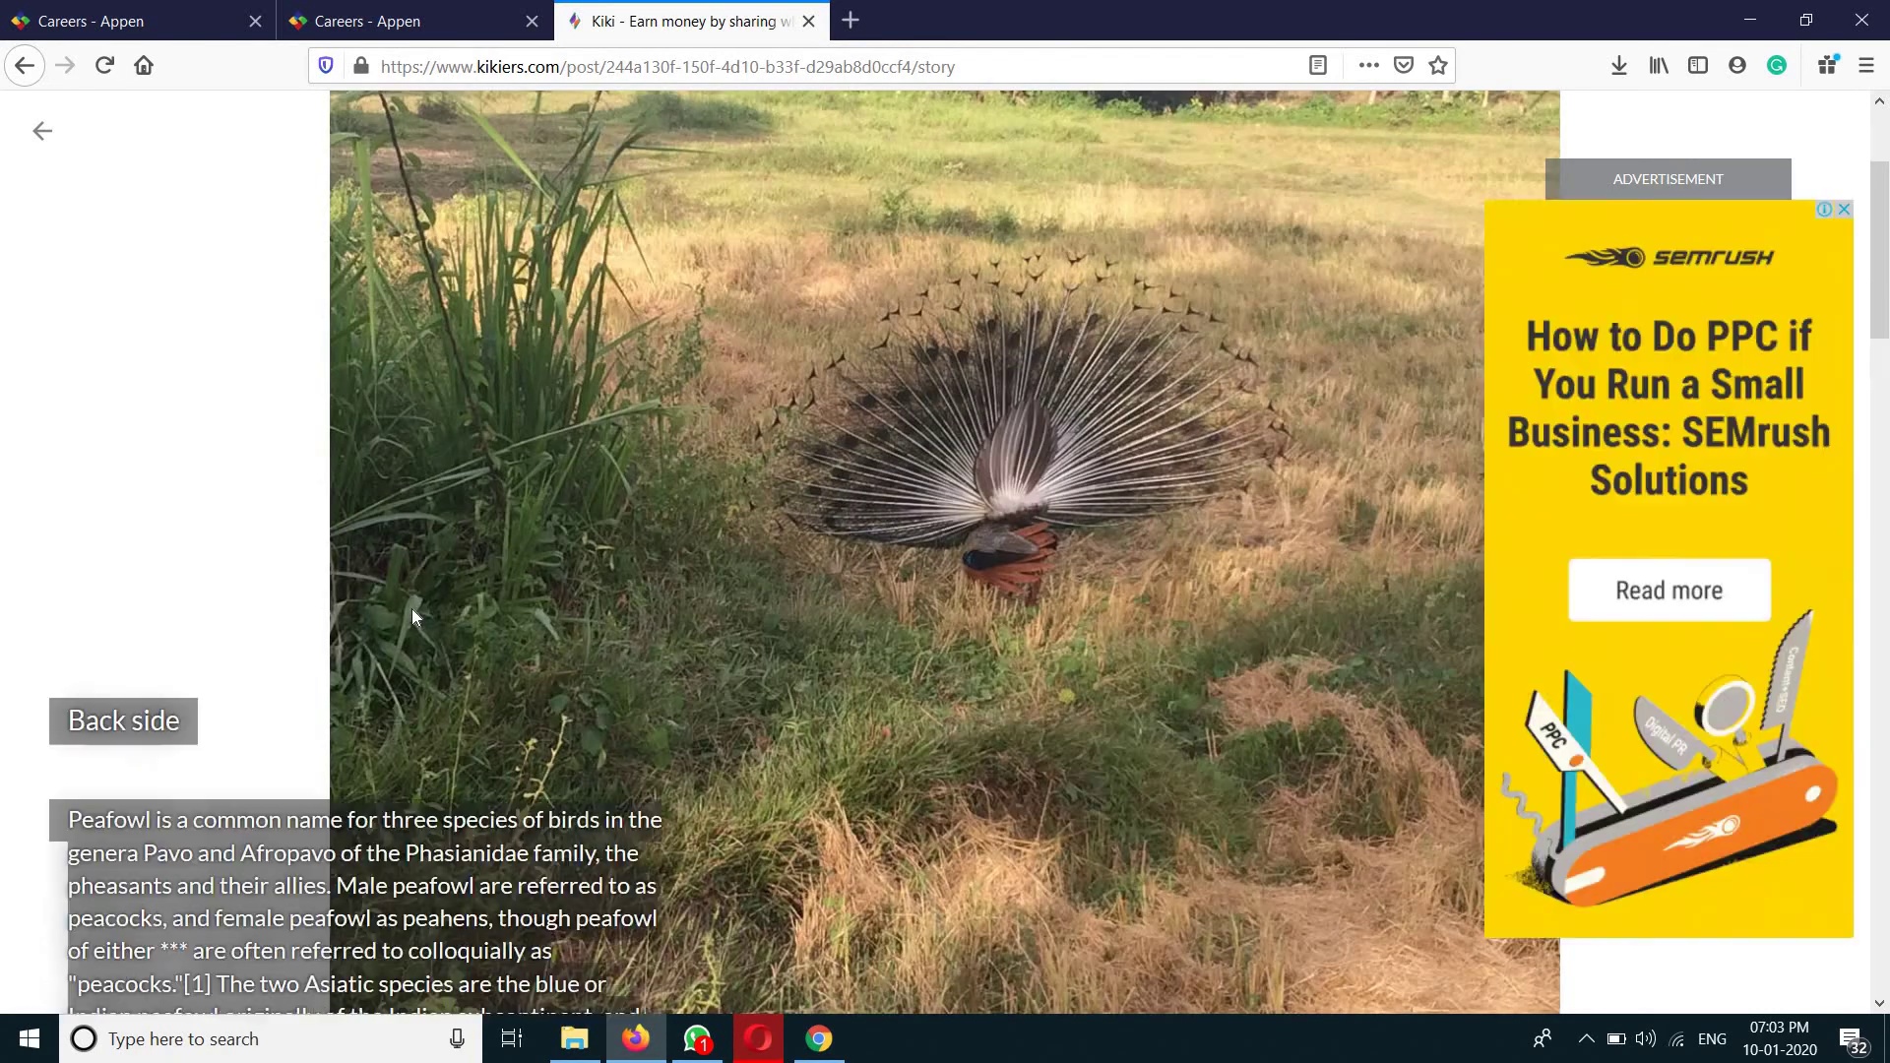
scroll(414, 610, down, 10)
scroll(414, 608, down, 10)
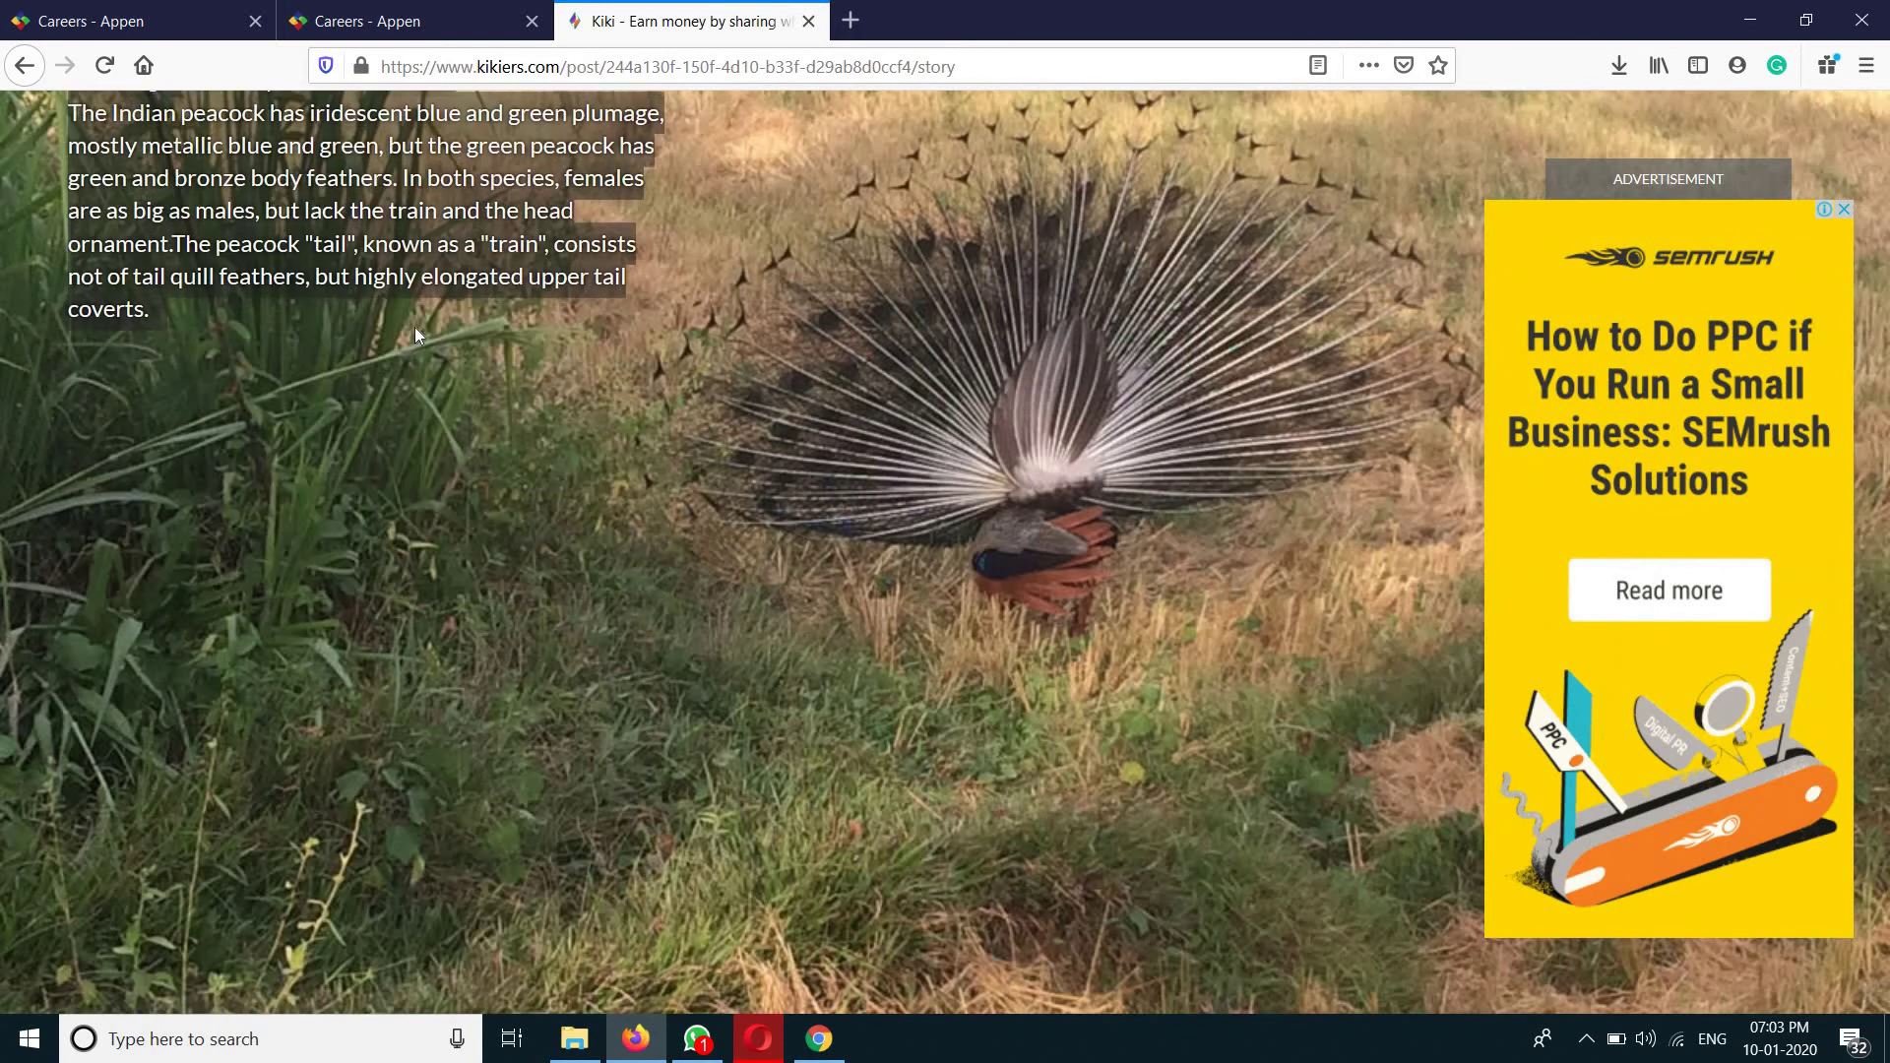
Step: Give the peacock post "Back side" a fire reaction and return to the home feed
scroll(411, 356, down, 5)
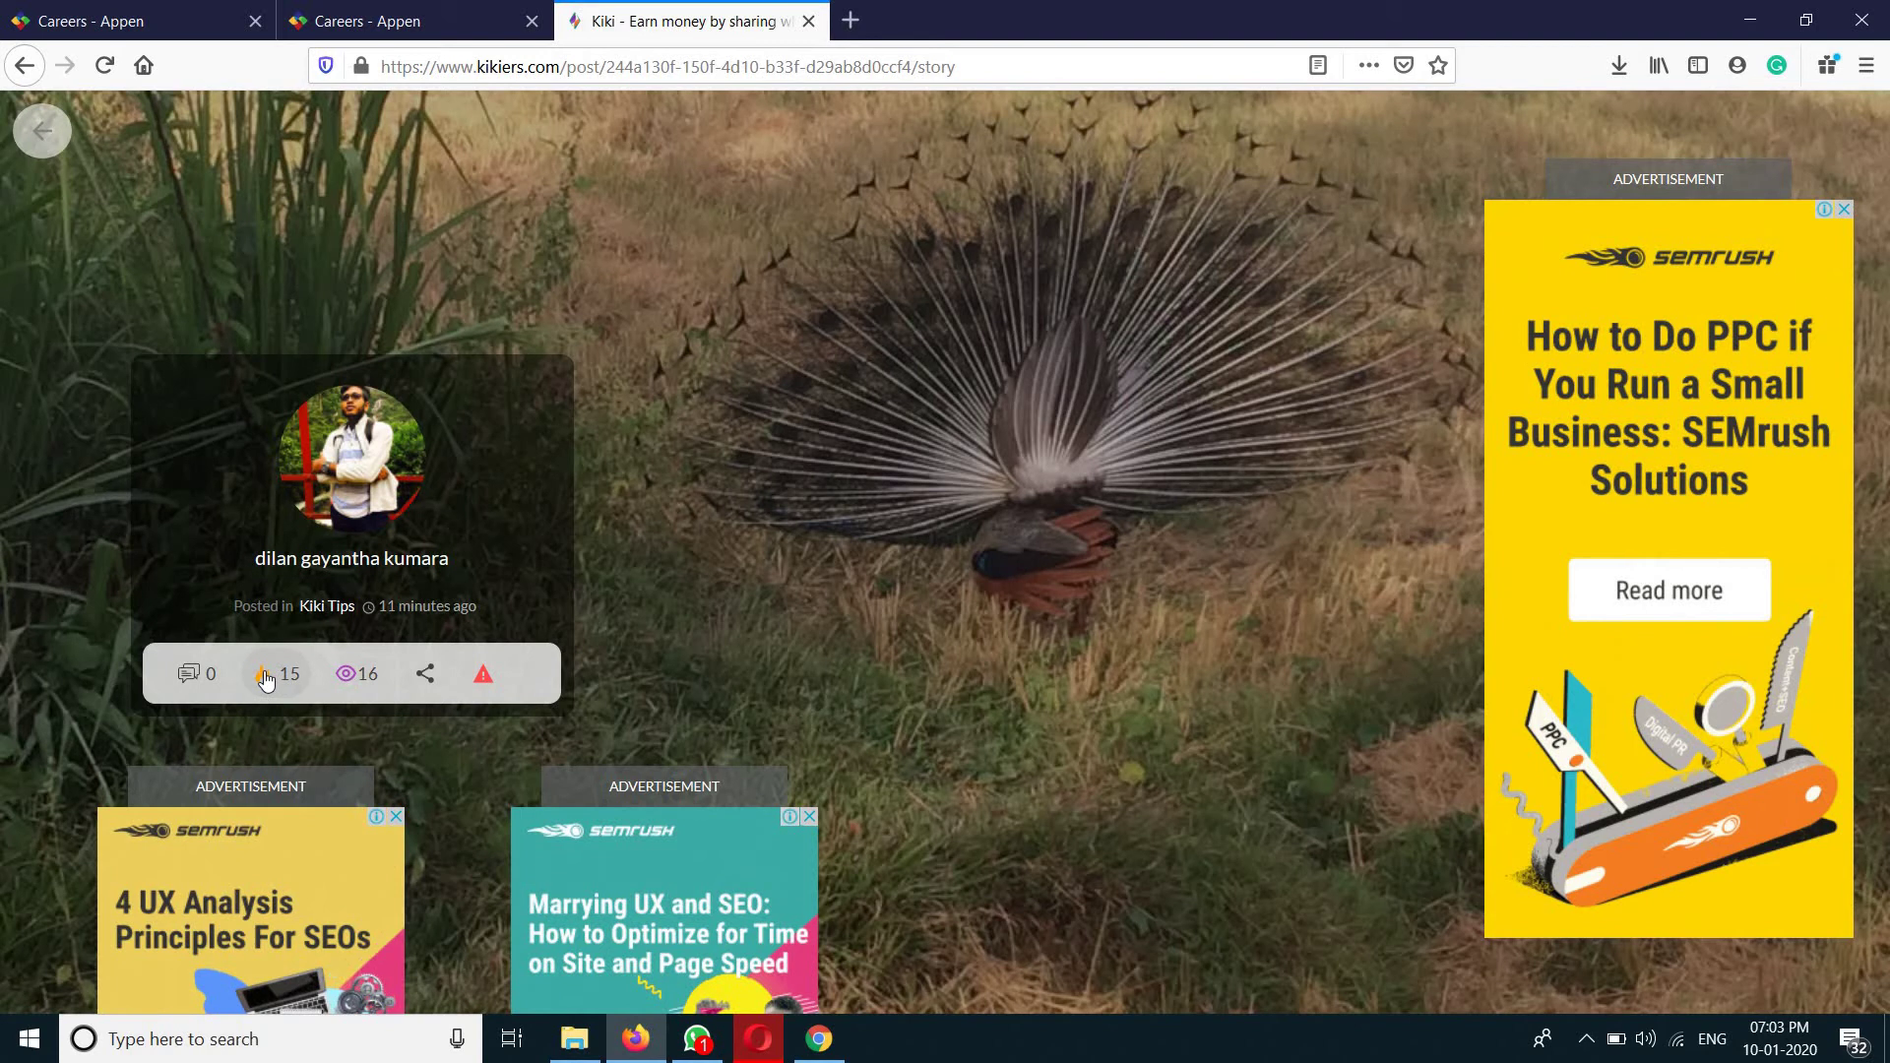
click(265, 679)
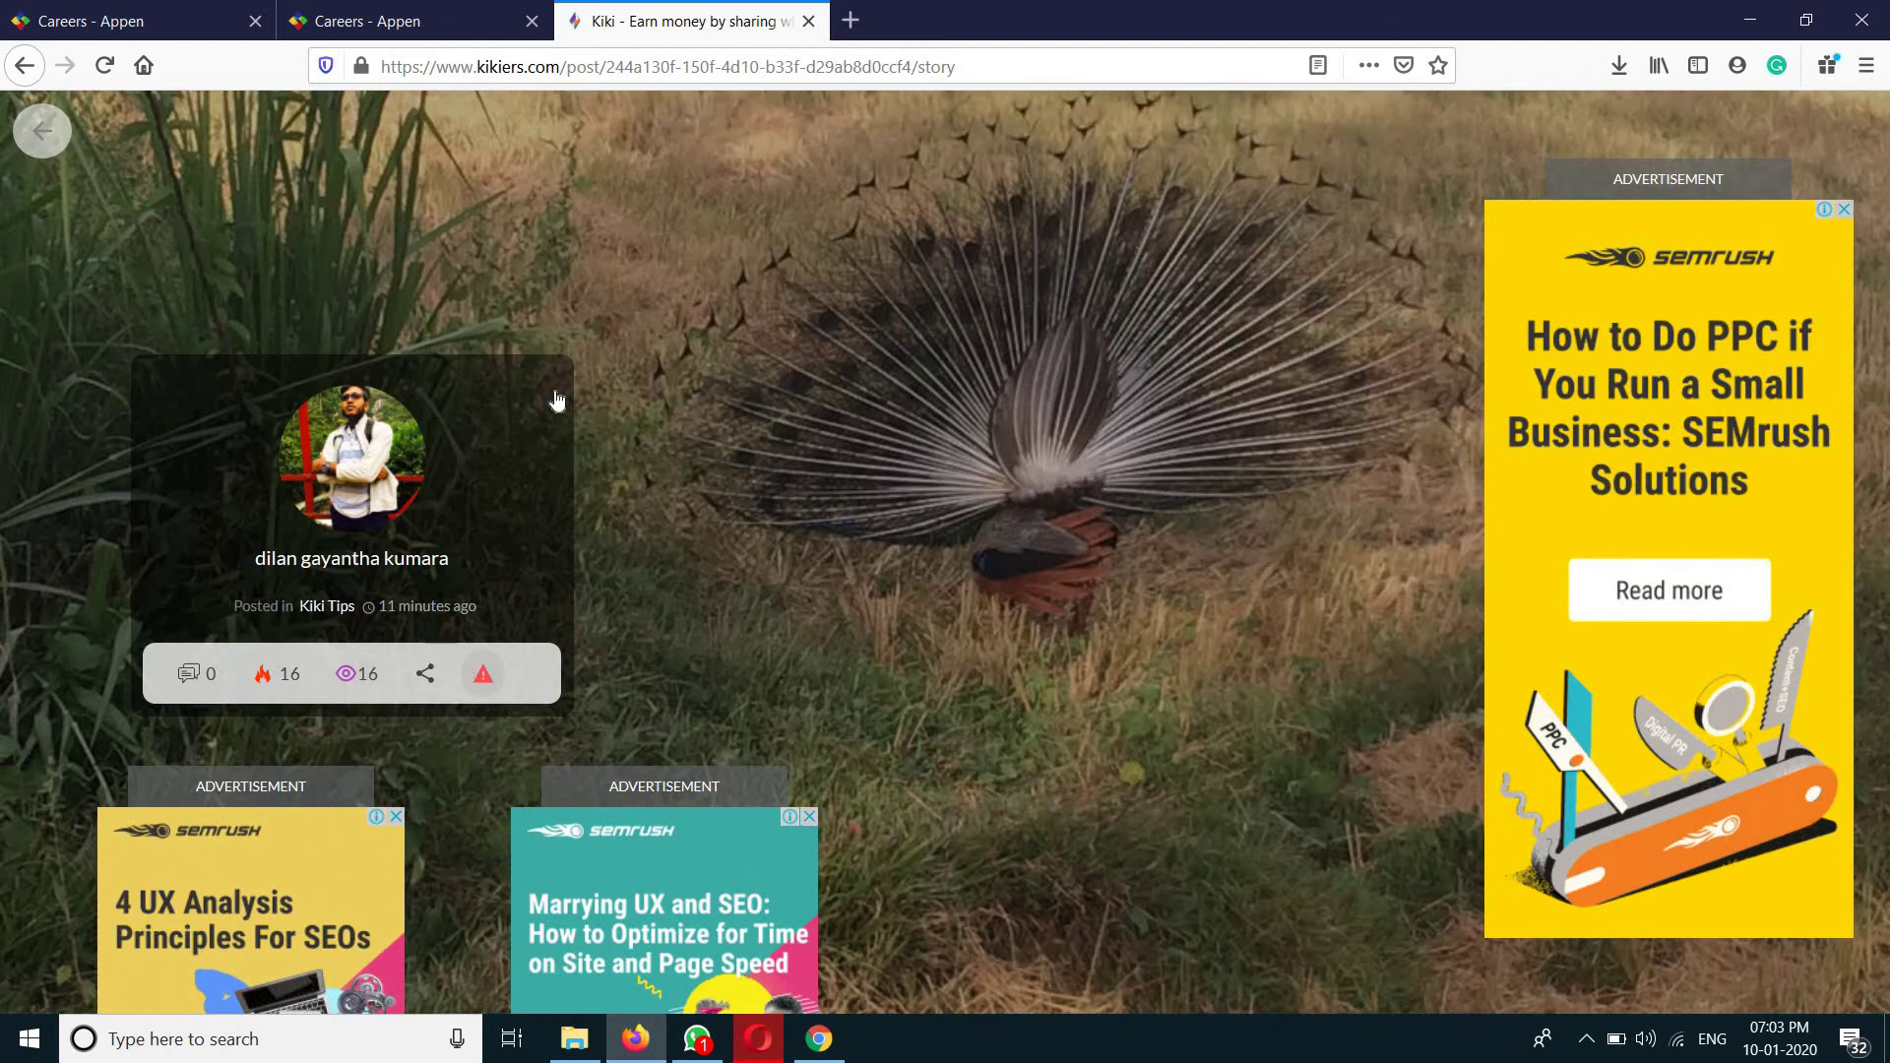
click(42, 147)
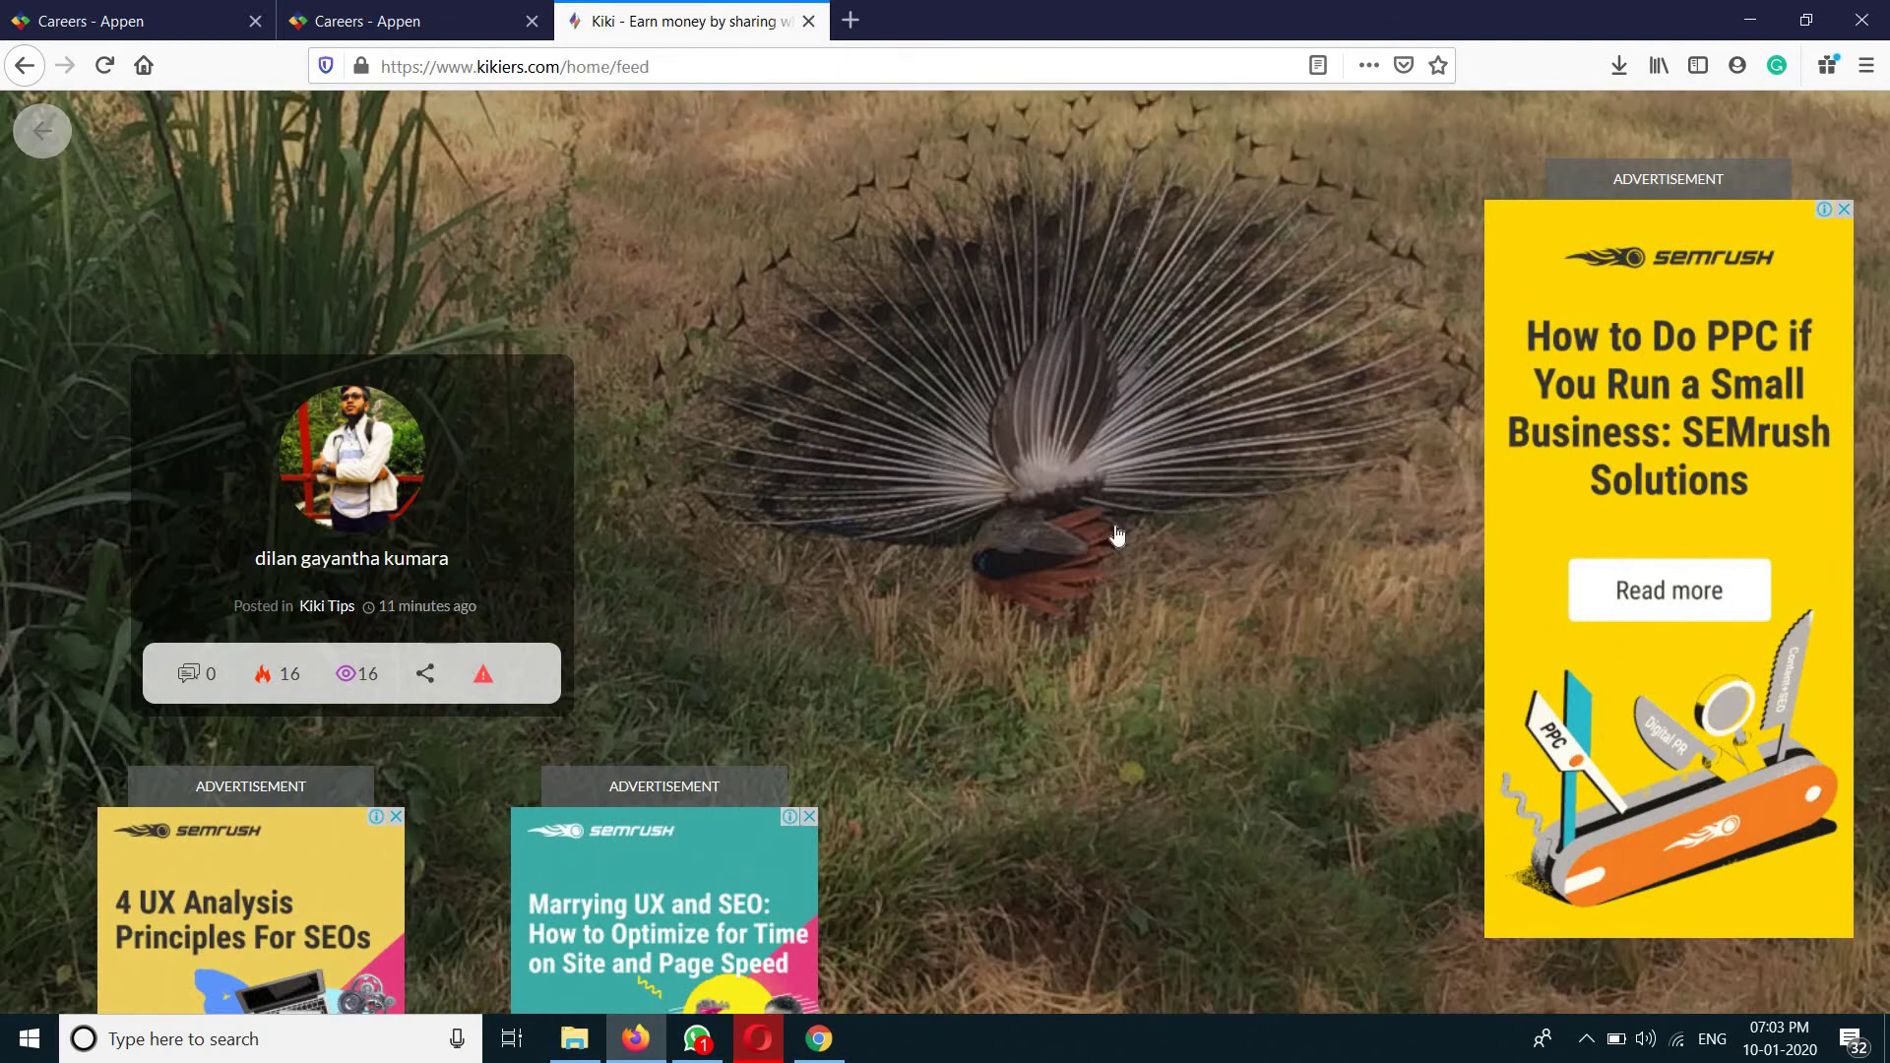
Step: Open the post "Beautifull Emandangannya" from the home feed and read through it to the reaction bar at its end
scroll(1106, 534, down, 5)
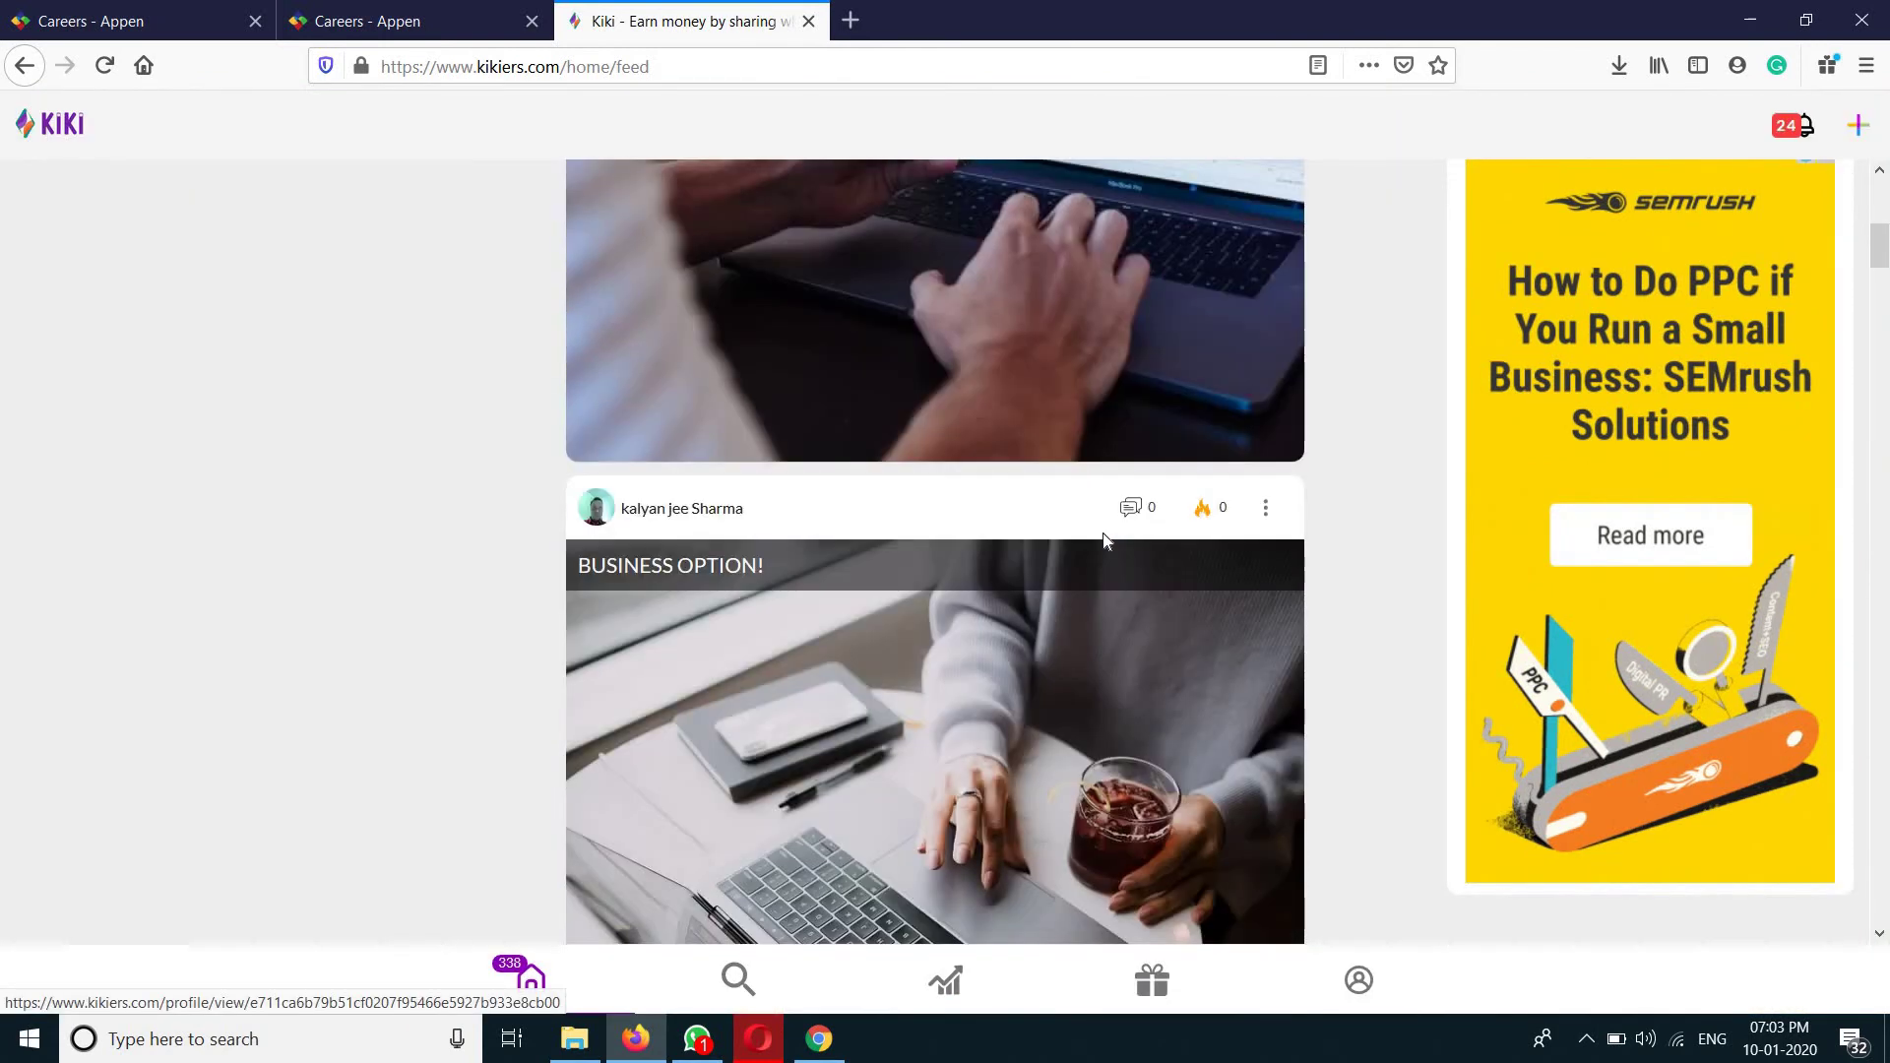
scroll(1102, 563, down, 5)
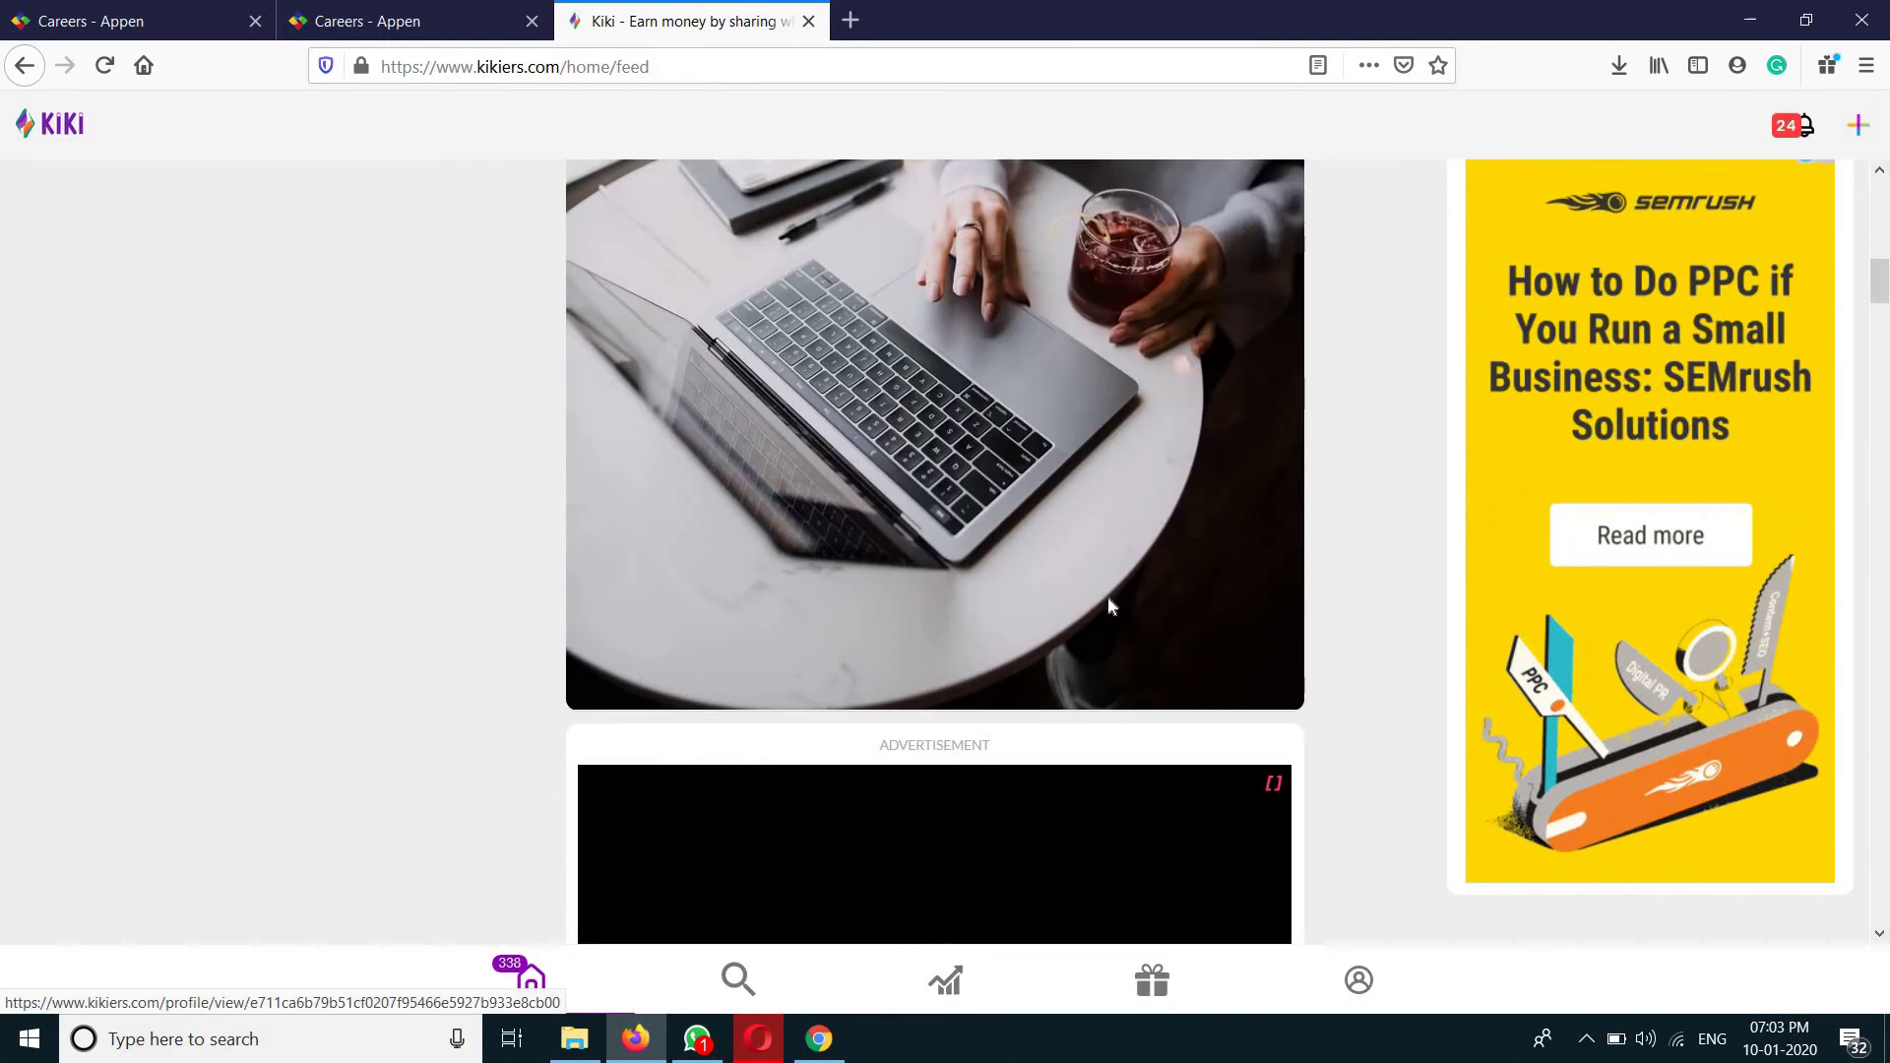
scroll(1107, 594, down, 5)
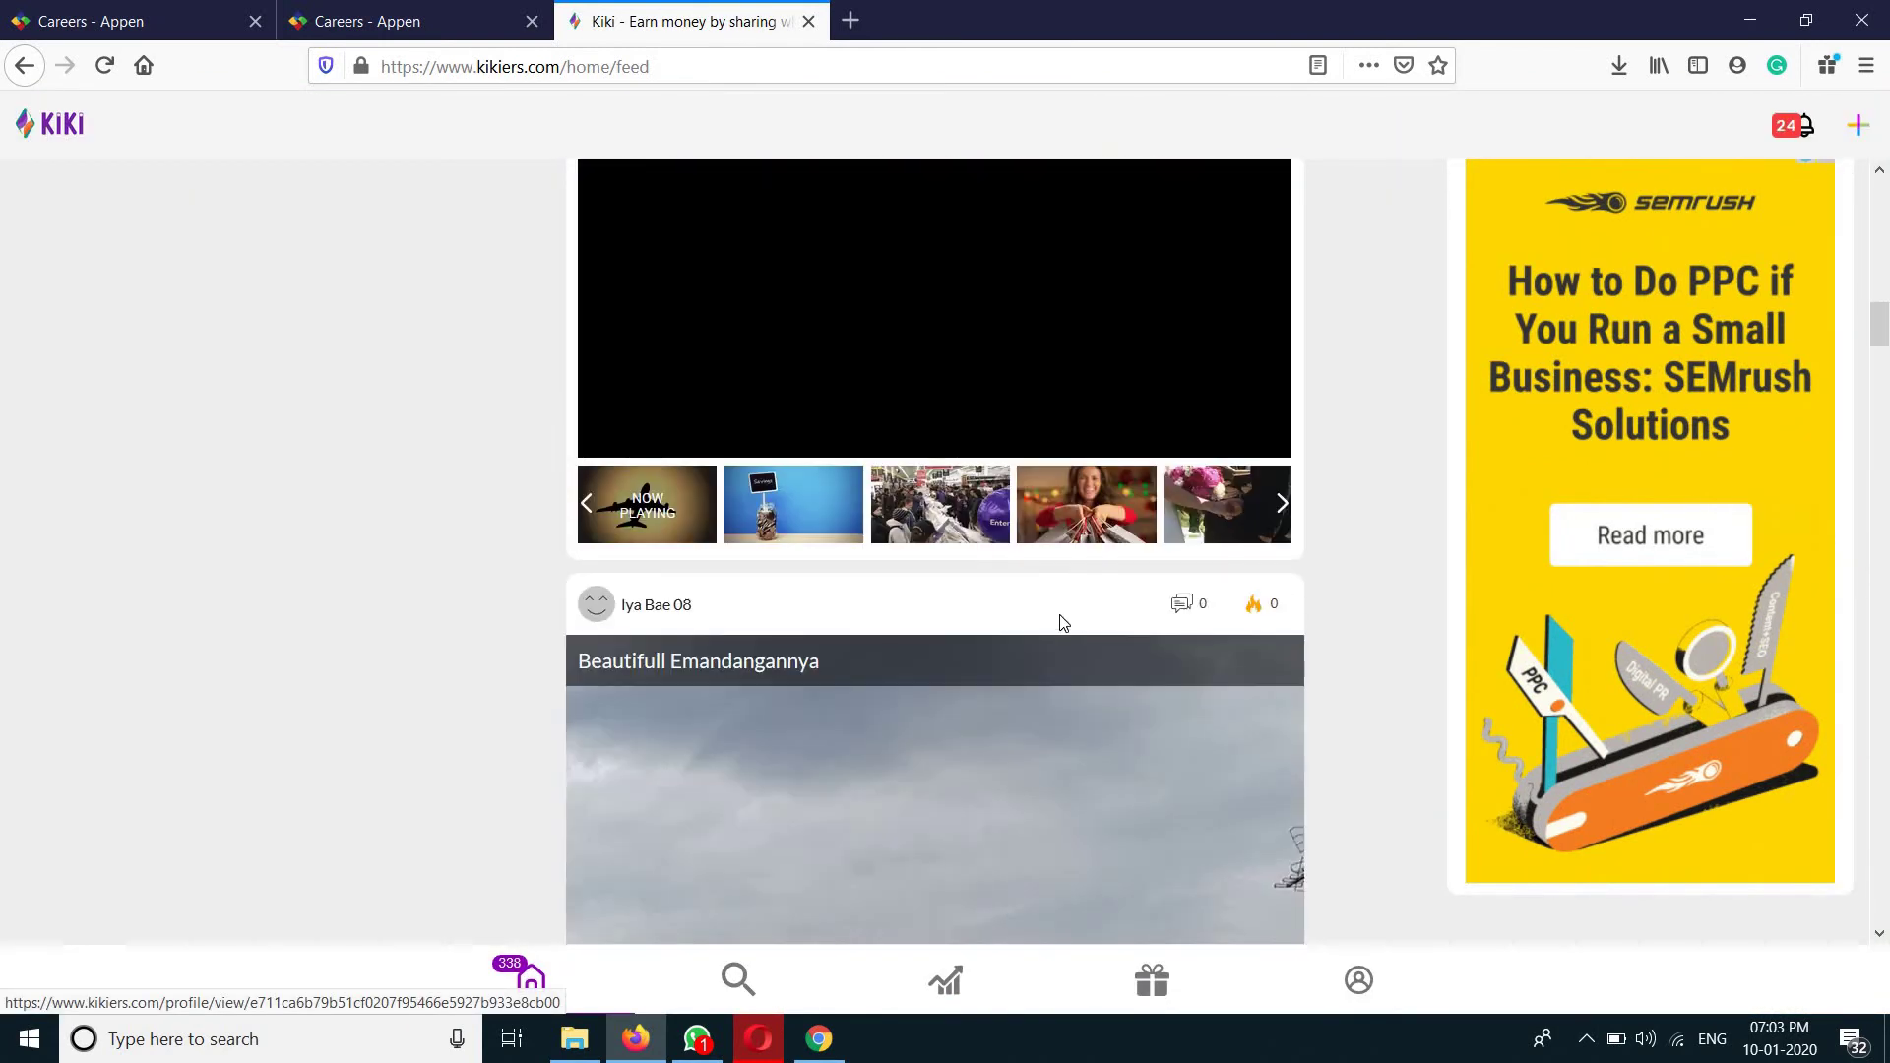
click(1251, 613)
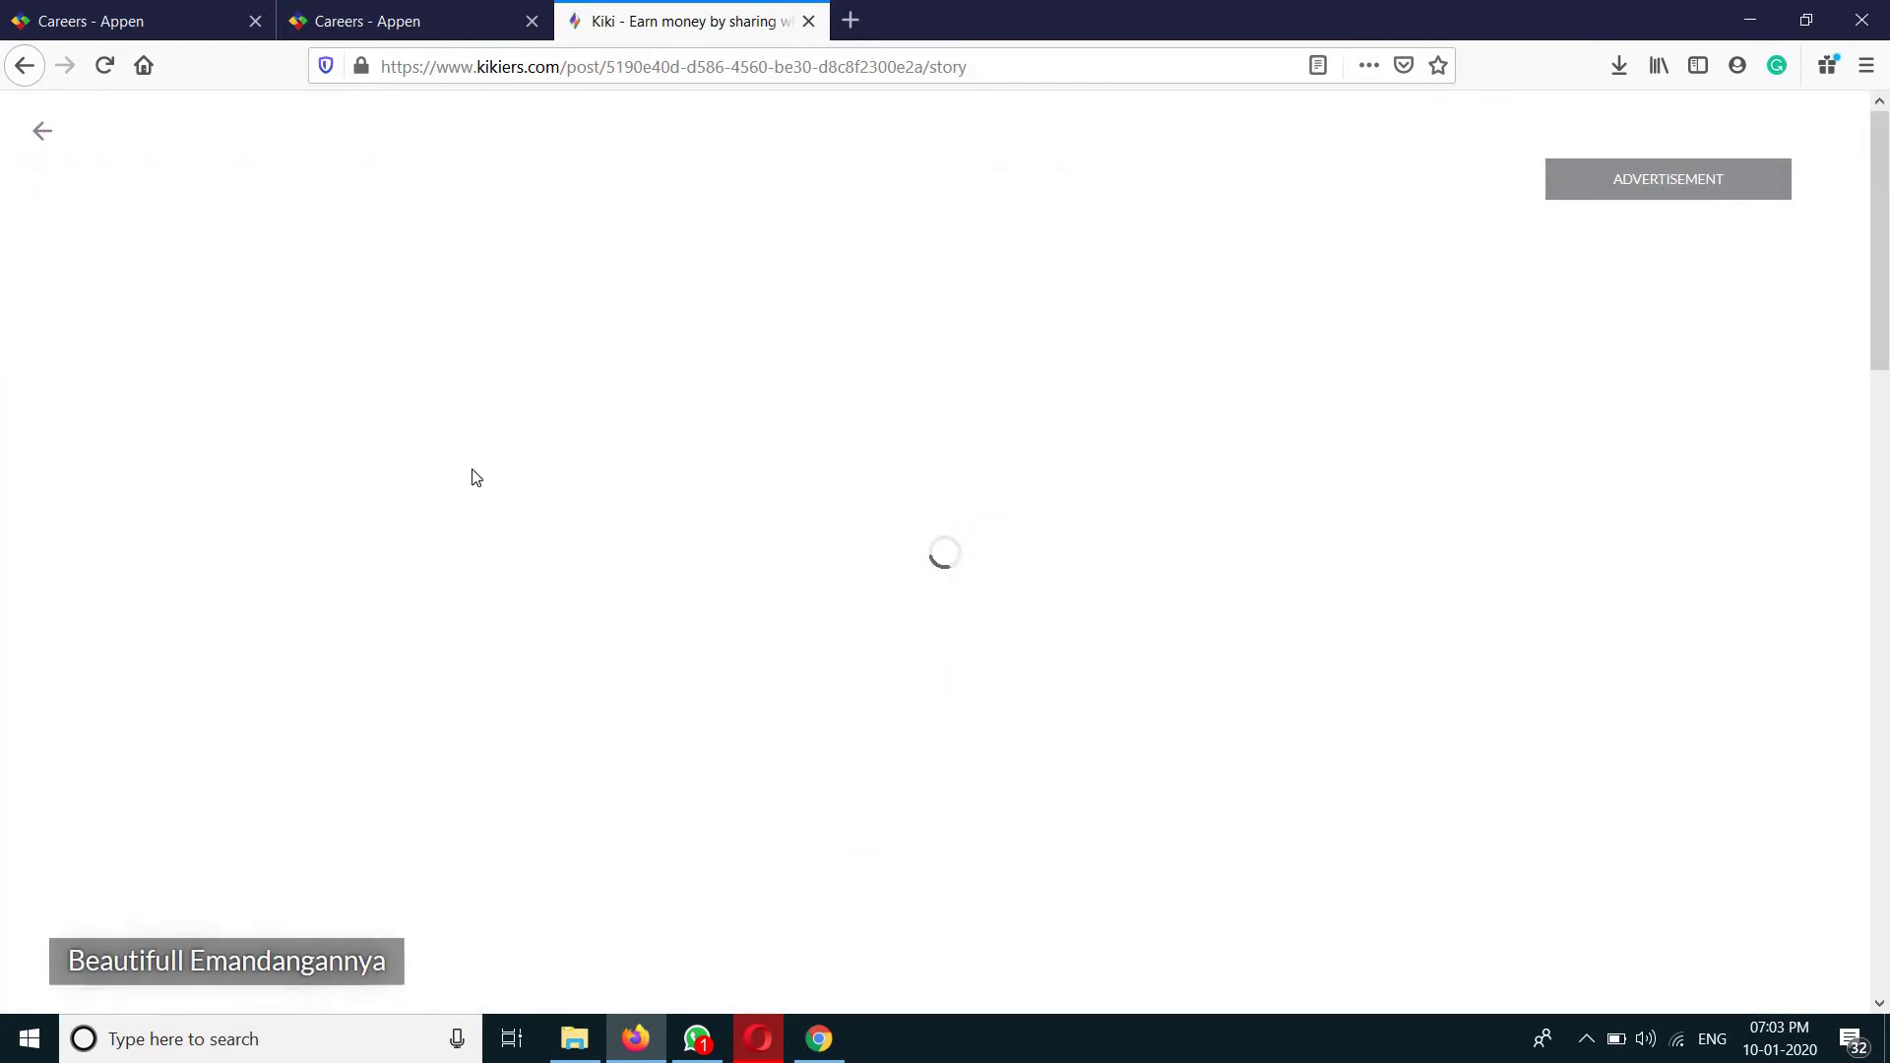
scroll(476, 537, down, 10)
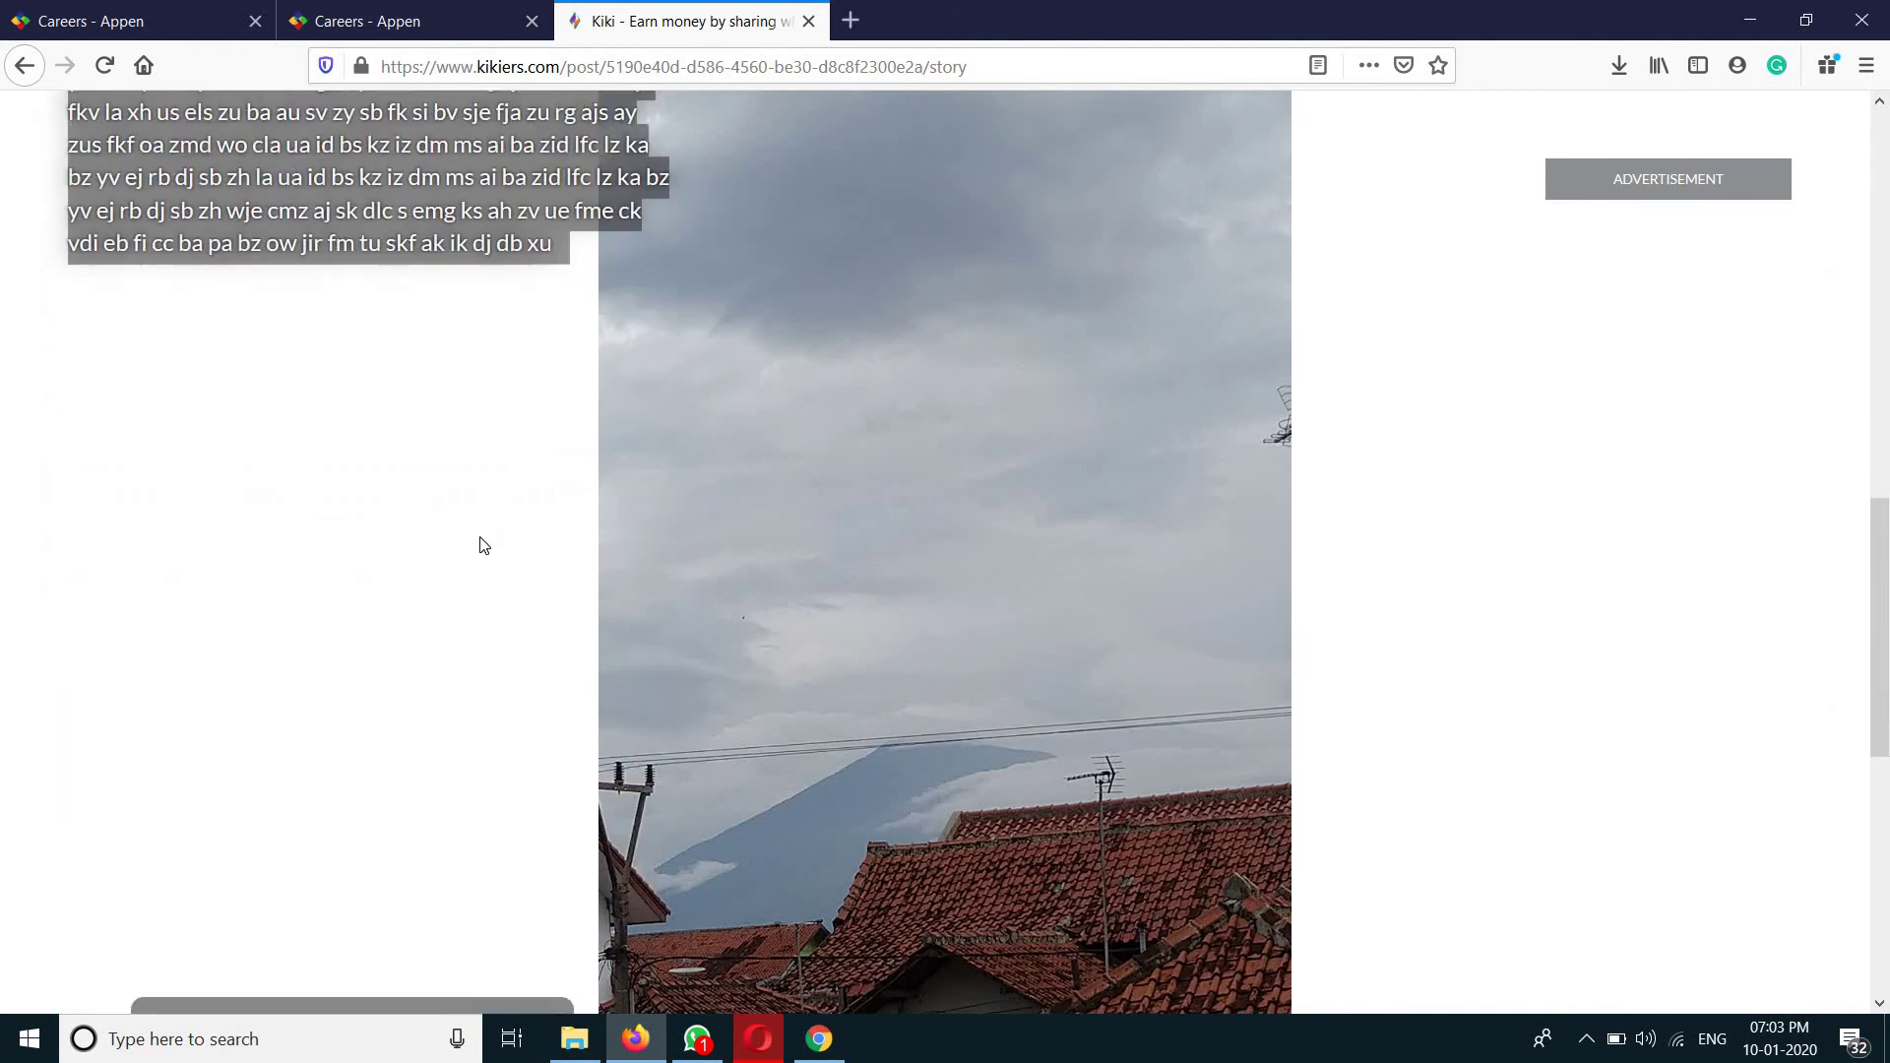
scroll(483, 544, down, 8)
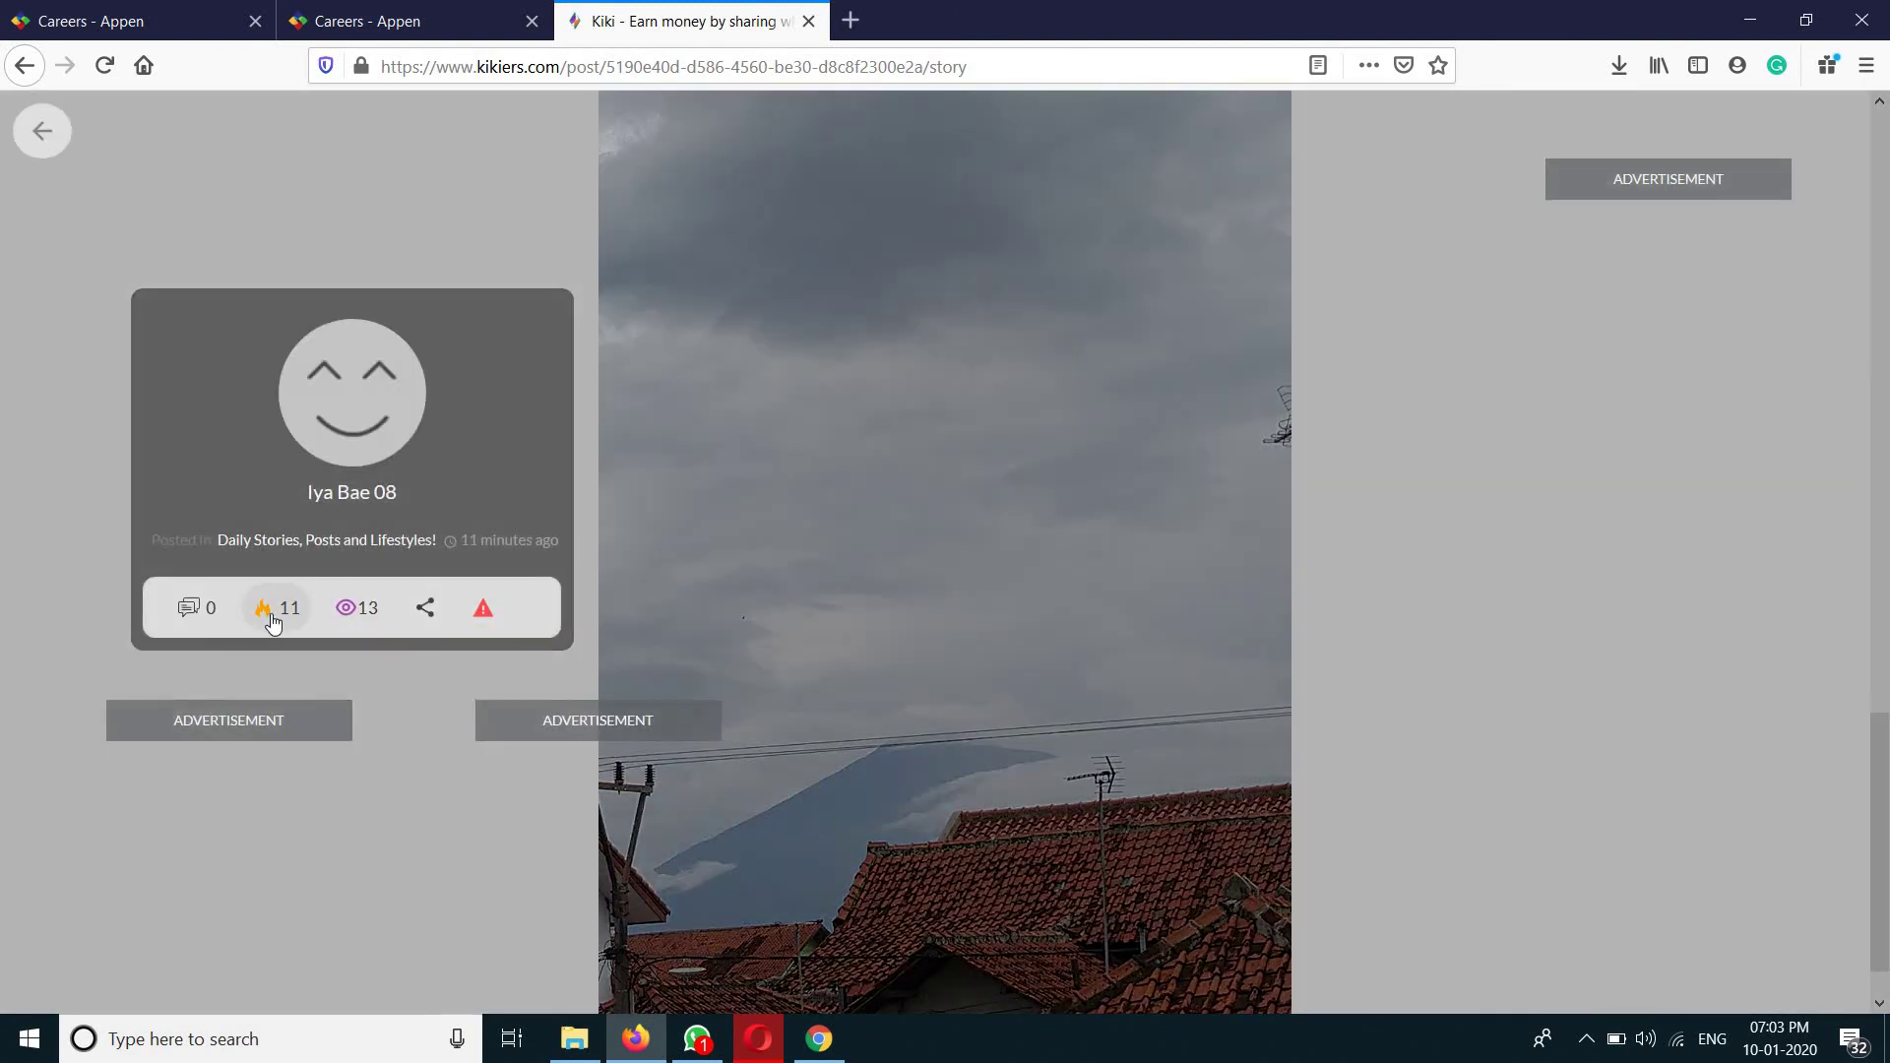